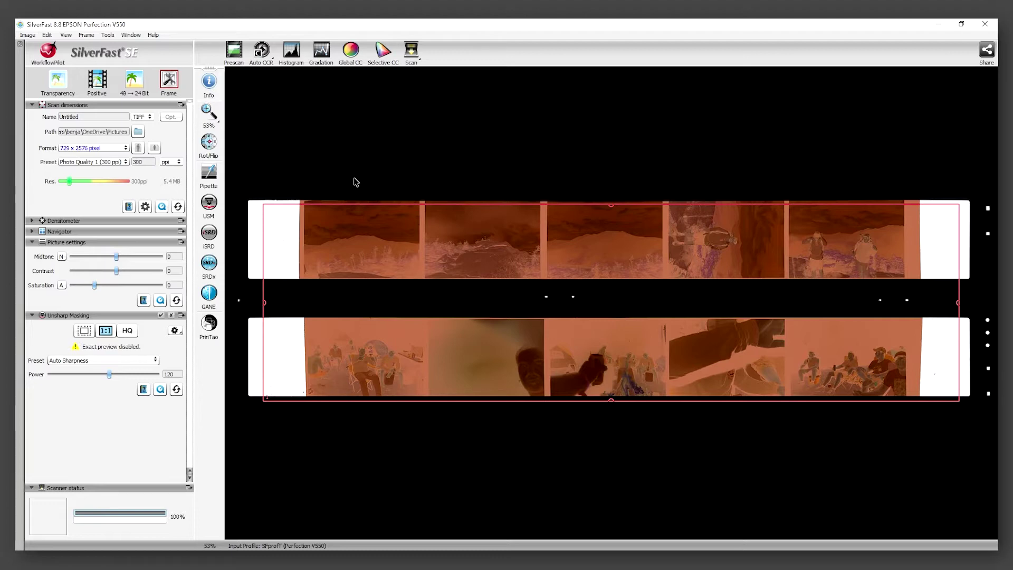
Step: Set the film type to Positive and the scan bit depth to 48 → 24 Bit
{"action": "left_click", "coordinate": [92, 87]}
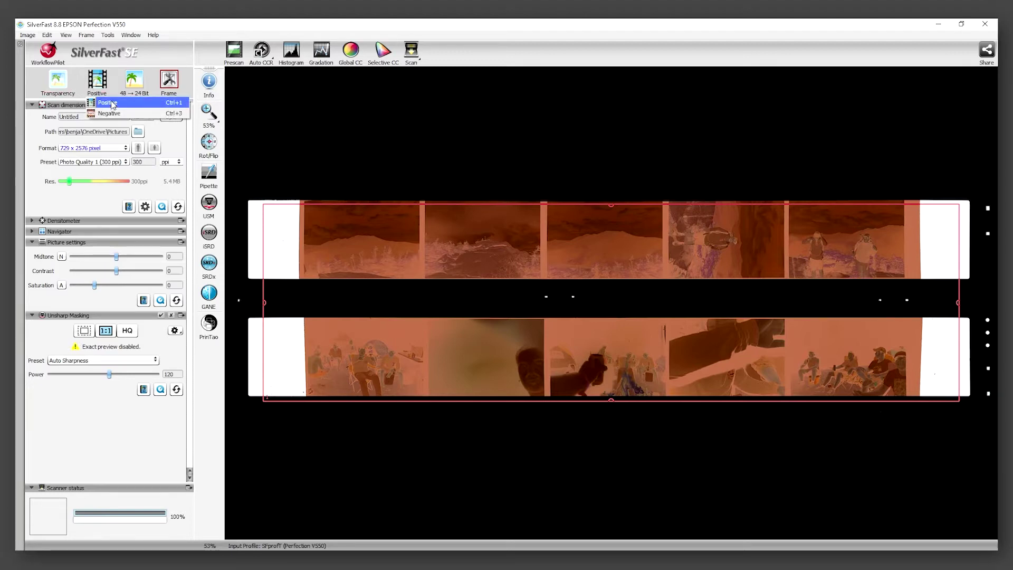
{"action": "left_click", "coordinate": [112, 104]}
{"action": "left_click", "coordinate": [130, 88]}
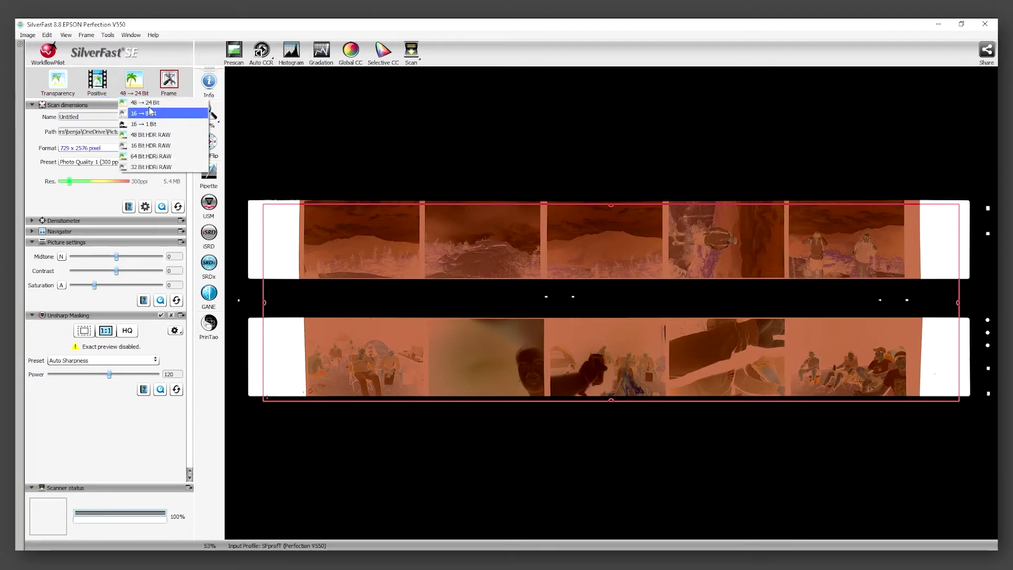
{"action": "left_click", "coordinate": [146, 105]}
{"action": "left_click", "coordinate": [169, 83]}
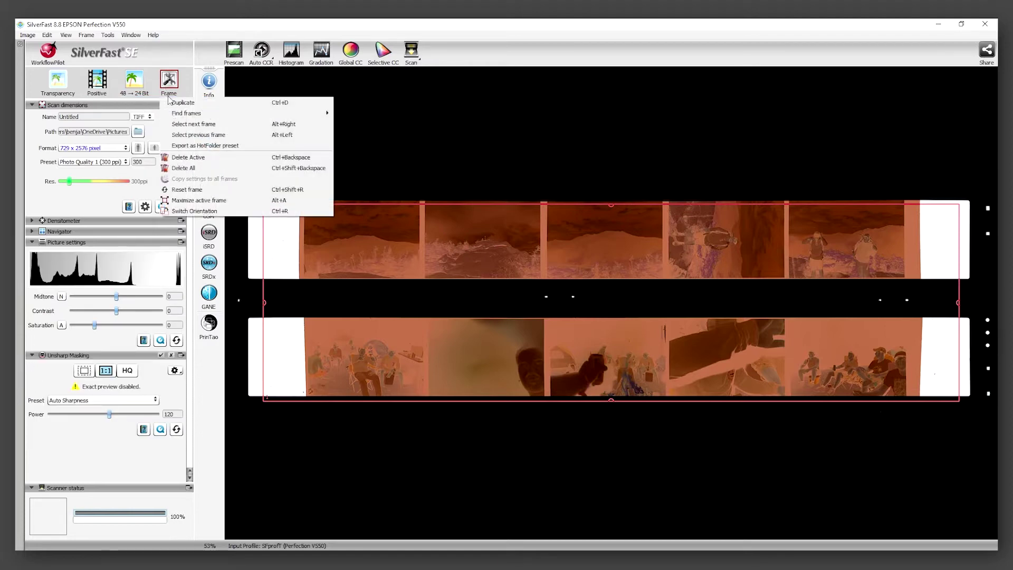
{"action": "left_click", "coordinate": [185, 169]}
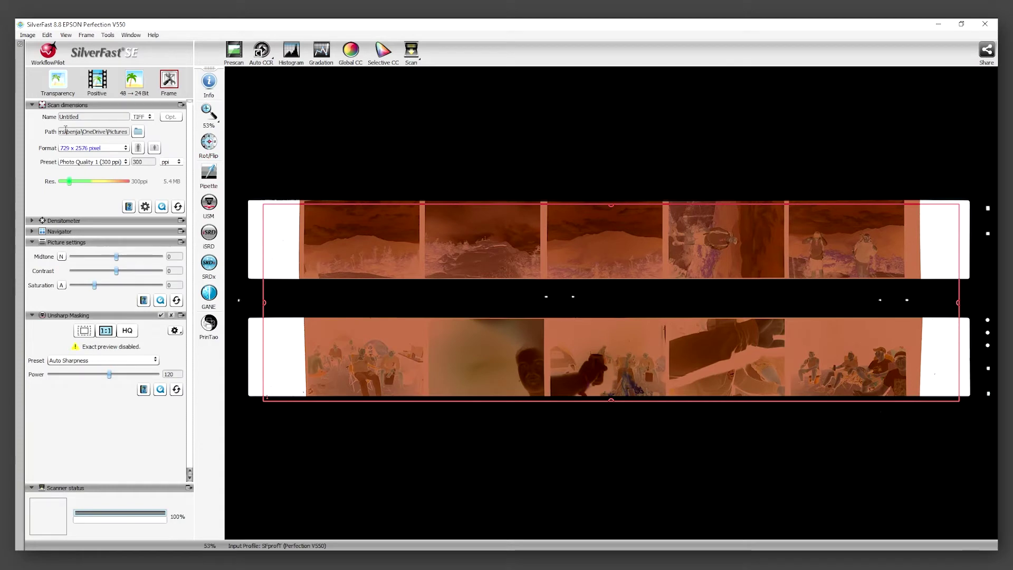
{"action": "left_click", "coordinate": [172, 86]}
{"action": "left_click", "coordinate": [174, 89]}
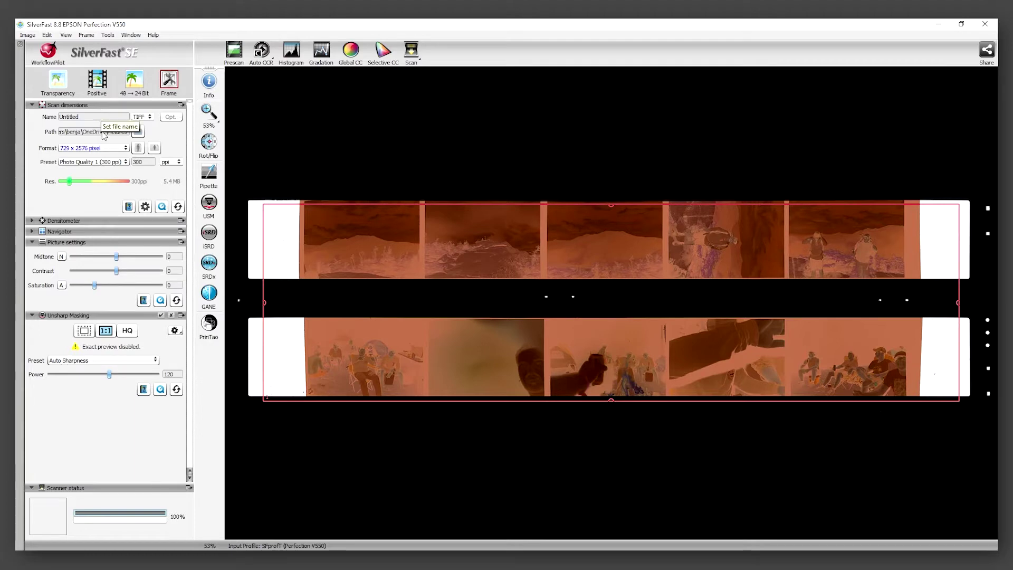
{"action": "mouse_move", "coordinate": [308, 236]}
{"action": "left_mouse_down"}
{"action": "mouse_move", "coordinate": [345, 236]}
{"action": "mouse_move", "coordinate": [305, 231]}
{"action": "left_mouse_up"}
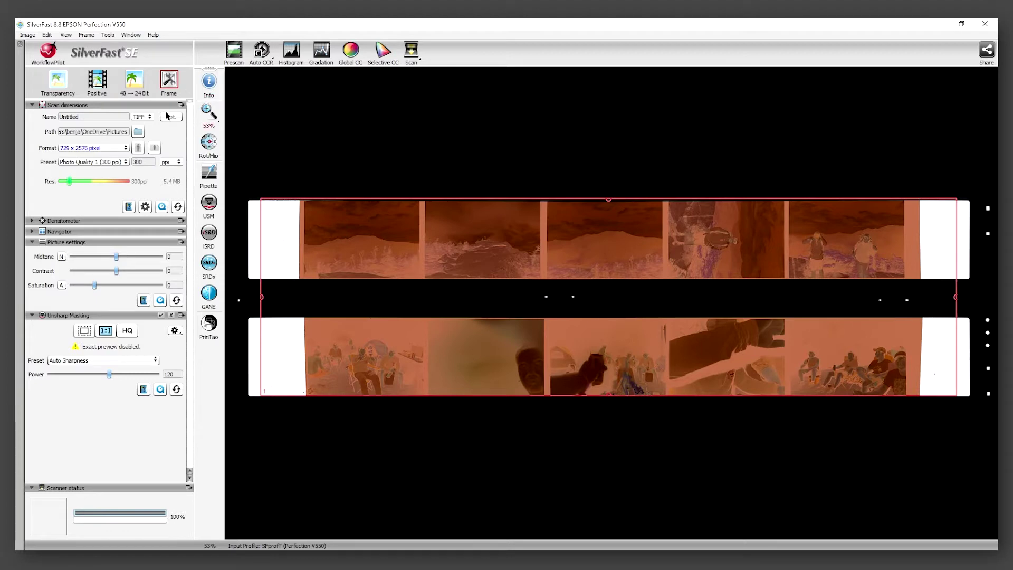
Step: Run a prescan and fit the scan frame around the middle photo of the lower film strip
{"action": "left_click", "coordinate": [238, 58]}
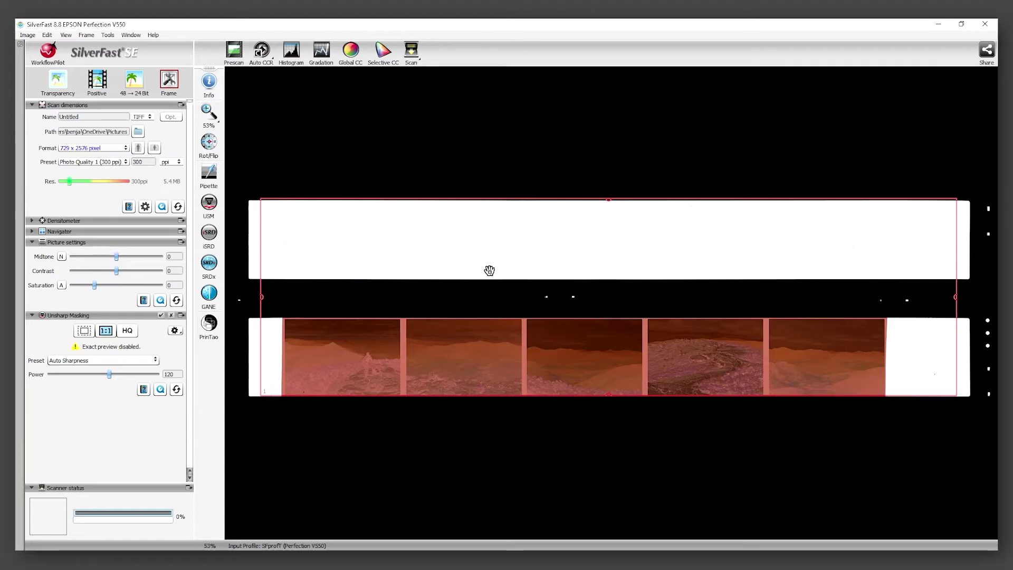
{"action": "left_click_drag", "start_coordinate": [262, 199], "coordinate": [524, 317]}
{"action": "left_click_drag", "start_coordinate": [956, 375], "coordinate": [644, 369]}
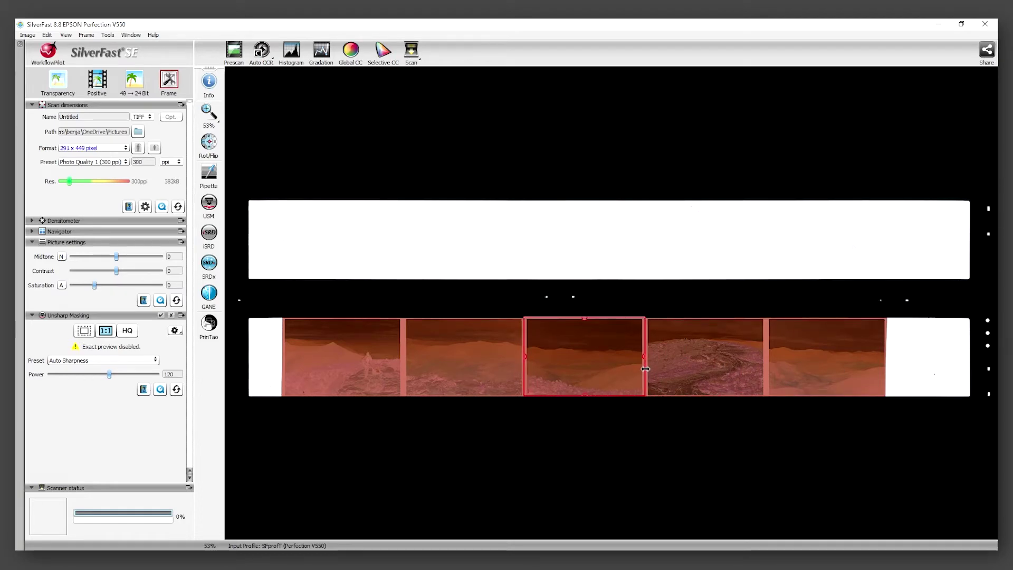
{"action": "left_click_drag", "start_coordinate": [560, 396], "coordinate": [563, 398]}
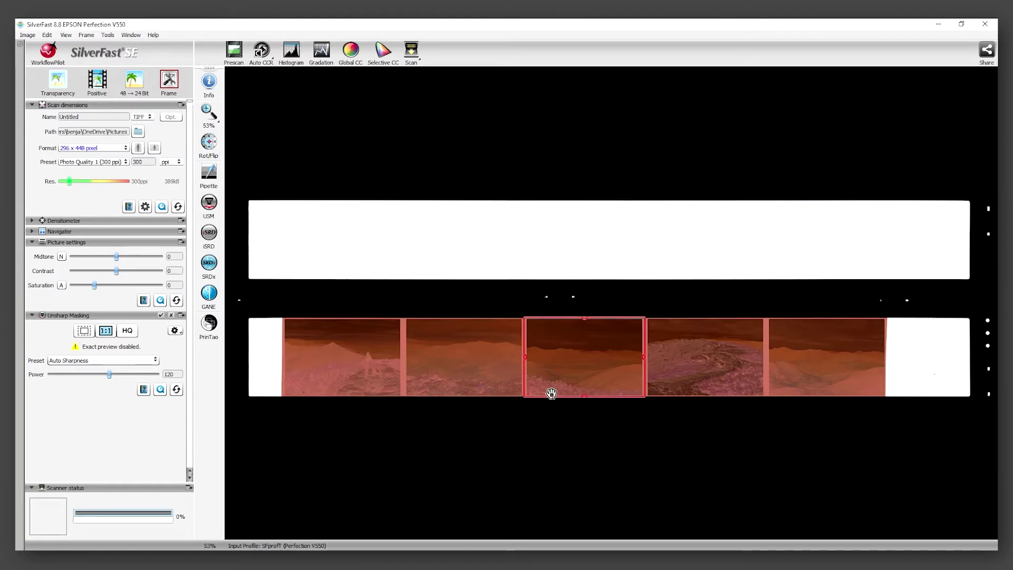
Step: Zoom to the frame and tighten its edges closely around the negative to about 289 x 437 pixels
{"action": "left_click", "coordinate": [206, 111]}
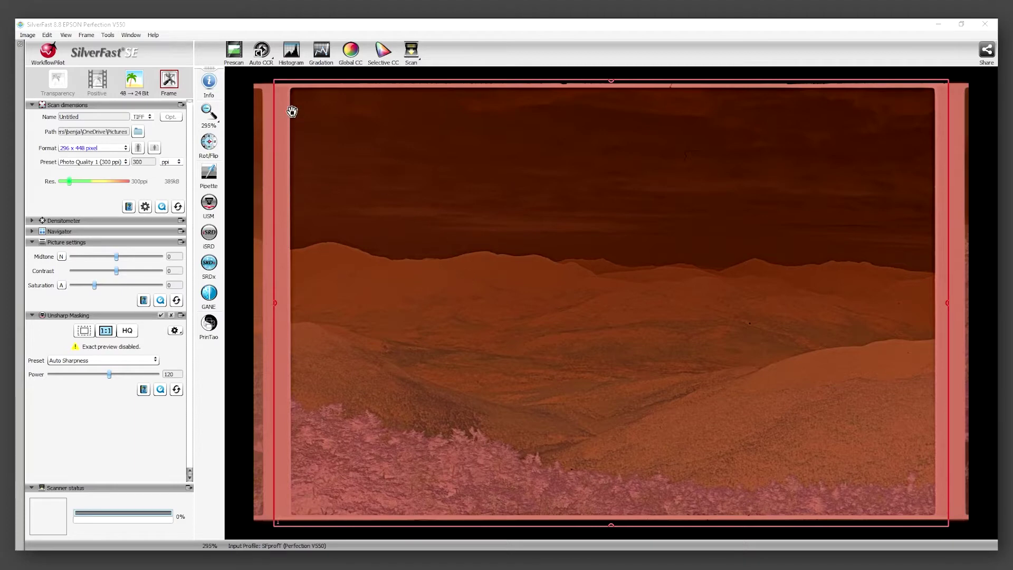
{"action": "left_click_drag", "start_coordinate": [278, 83], "coordinate": [285, 83]}
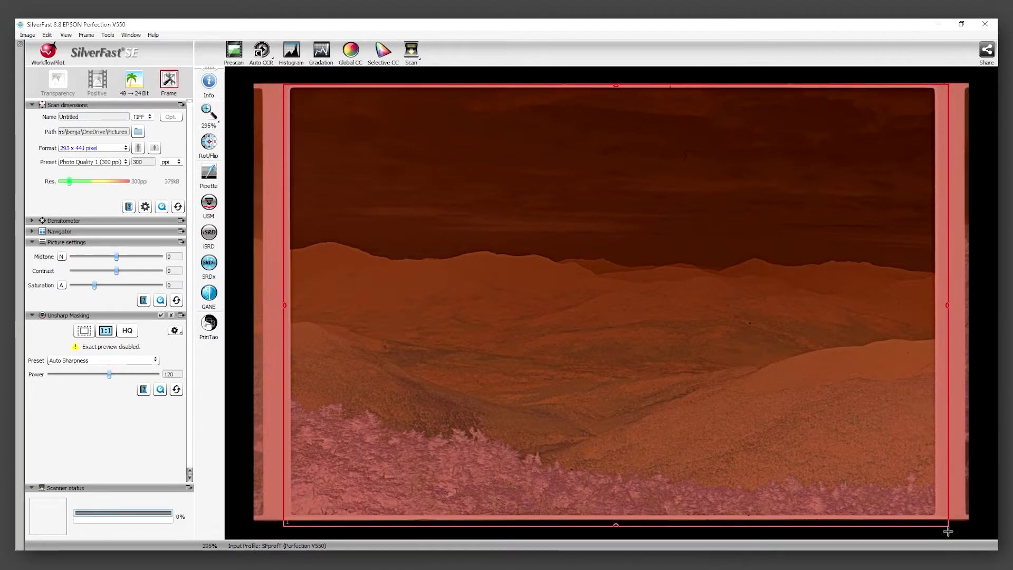
{"action": "left_click_drag", "start_coordinate": [948, 526], "coordinate": [941, 519]}
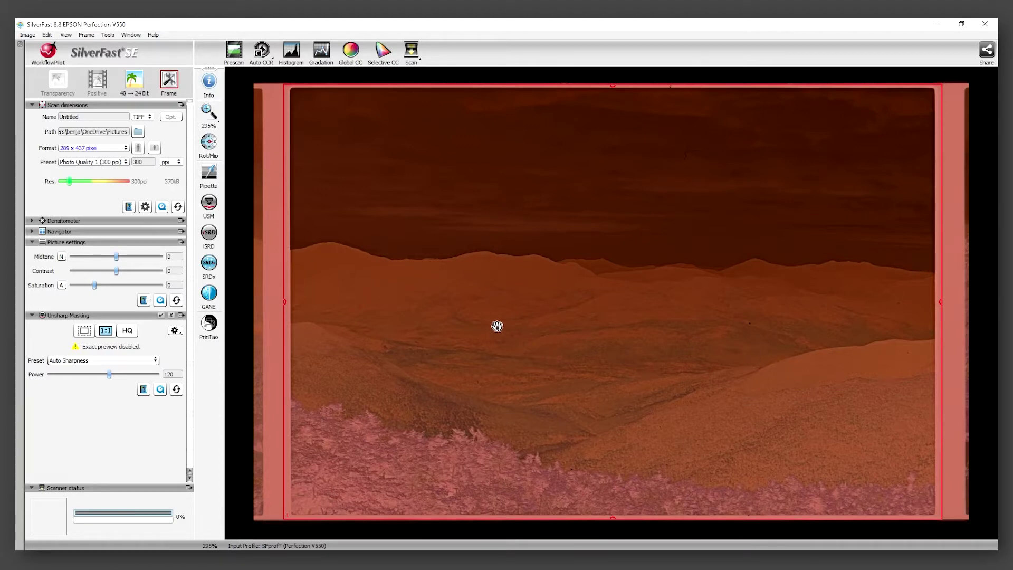
Step: Set the scan's output folder to PHOTO > 2020 > NH Franconia > Youtube video > TIFFS on drive SUB (D:)
{"action": "left_click", "coordinate": [140, 133]}
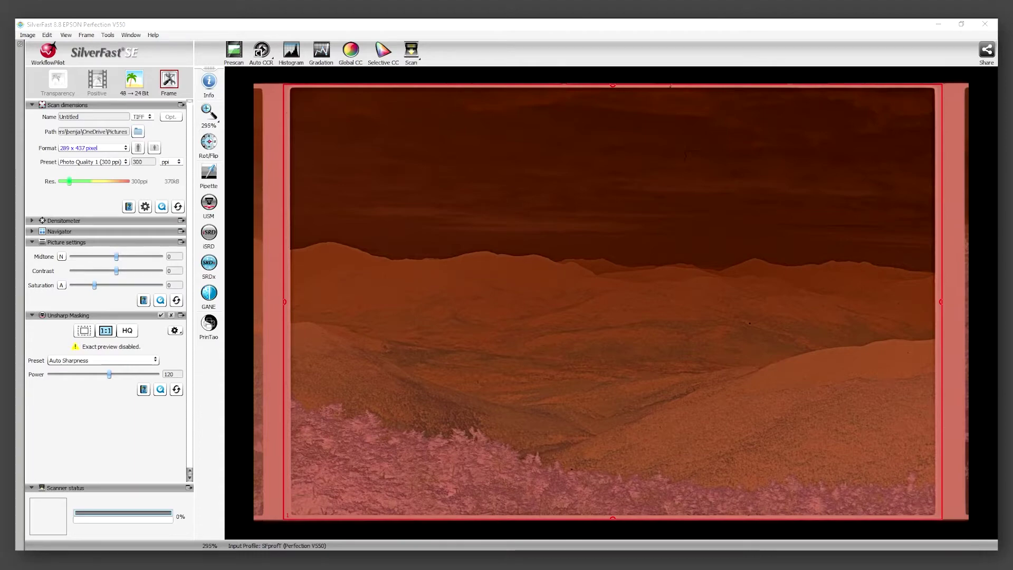
{"action": "scroll", "coordinate": [135, 262], "scroll_direction": "up", "scroll_amount": 3}
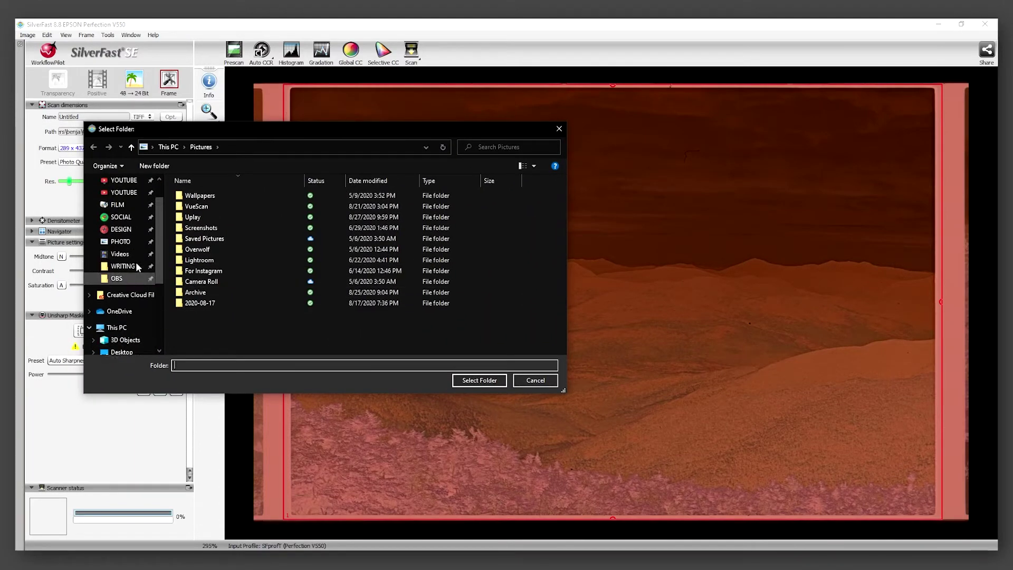
{"action": "left_click", "coordinate": [122, 253]}
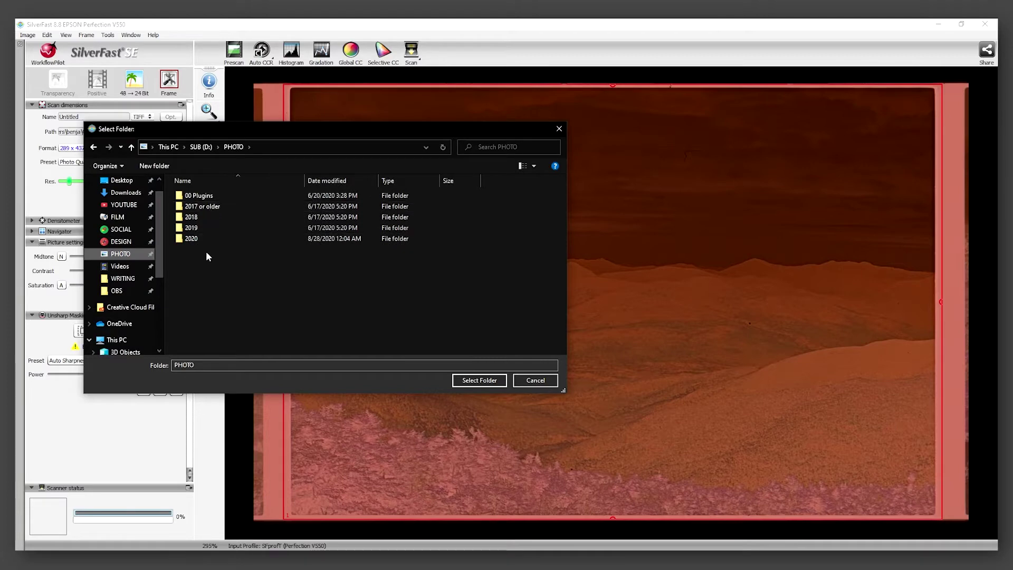
{"action": "left_click", "coordinate": [267, 181]}
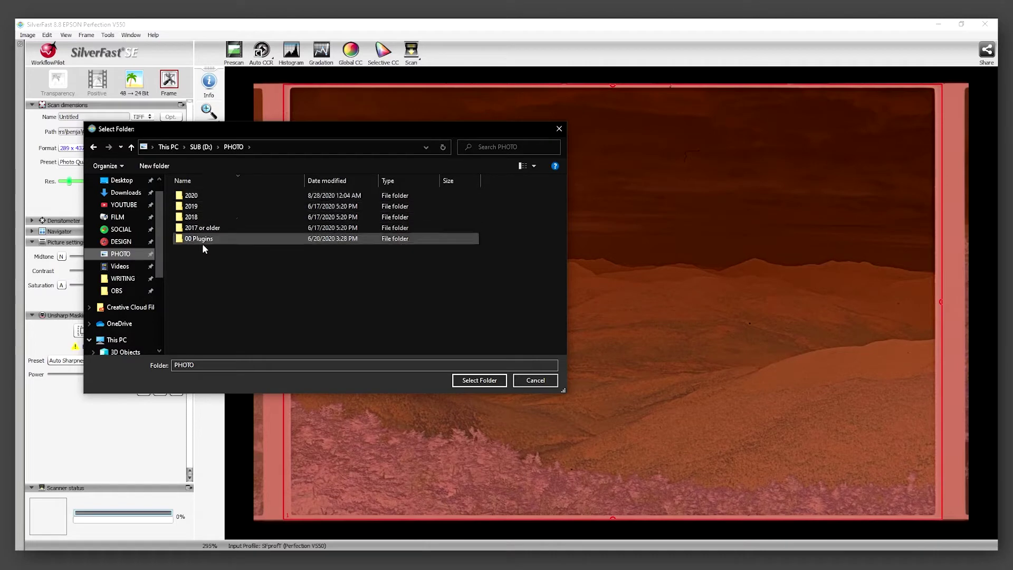
{"action": "double_click", "coordinate": [203, 196]}
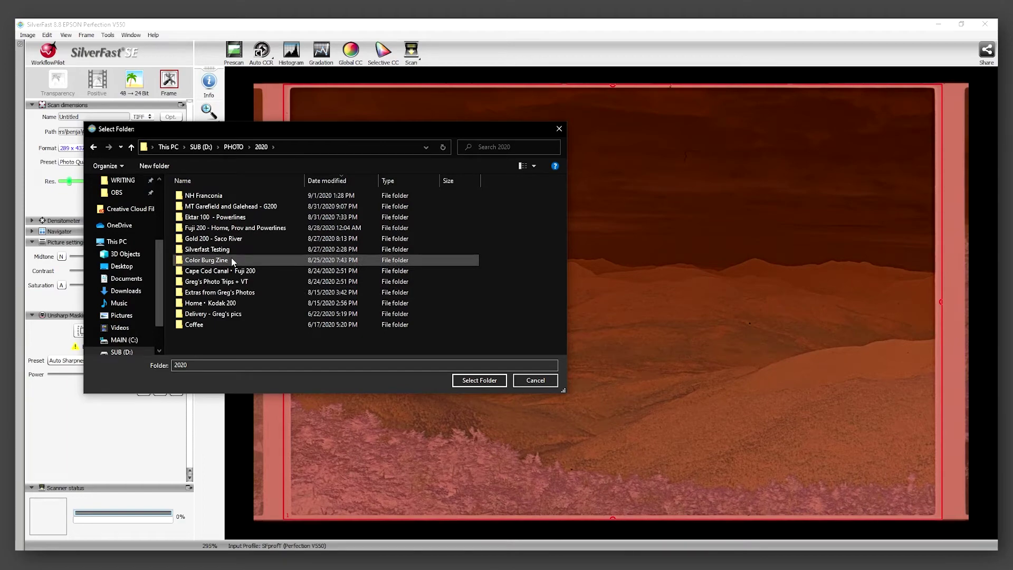
{"action": "left_click_drag", "start_coordinate": [279, 131], "coordinate": [502, 182]}
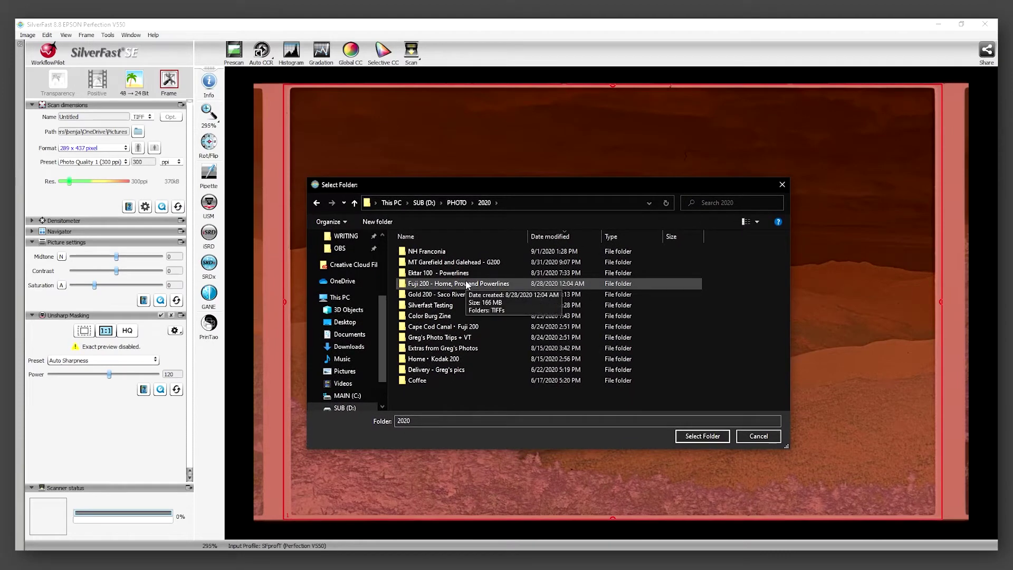
{"action": "double_click", "coordinate": [438, 252]}
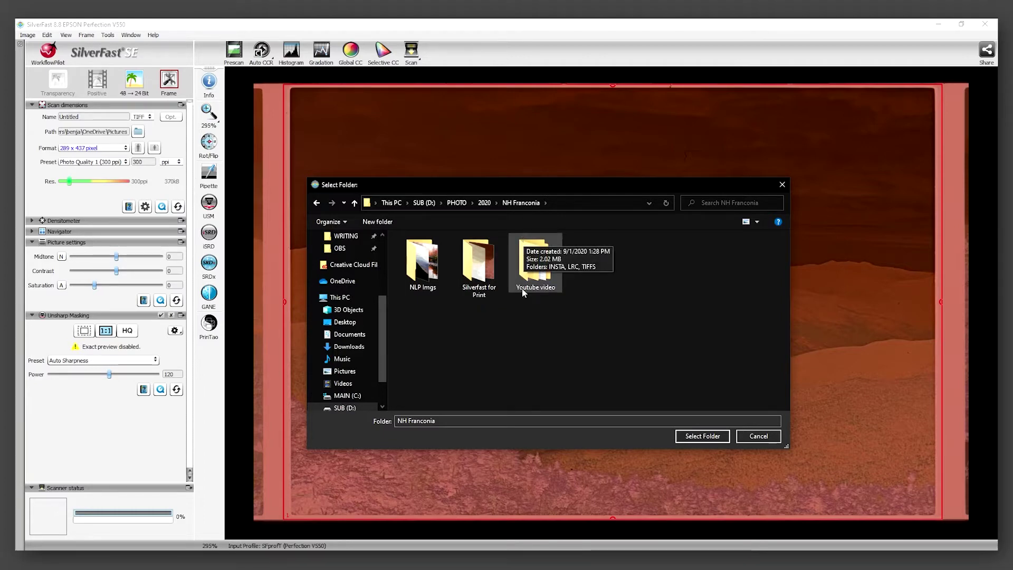
{"action": "double_click", "coordinate": [523, 273]}
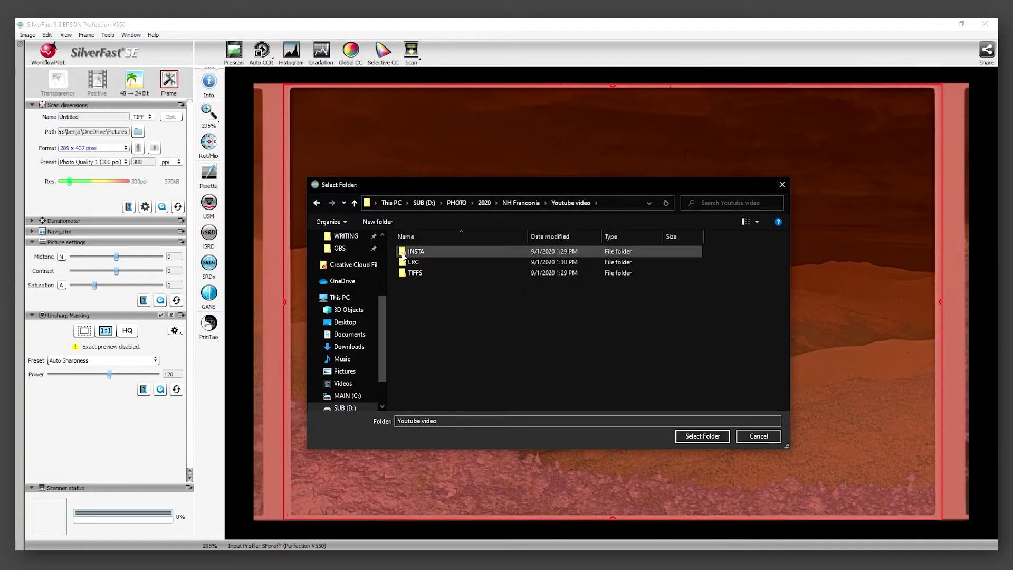
{"action": "double_click", "coordinate": [427, 273]}
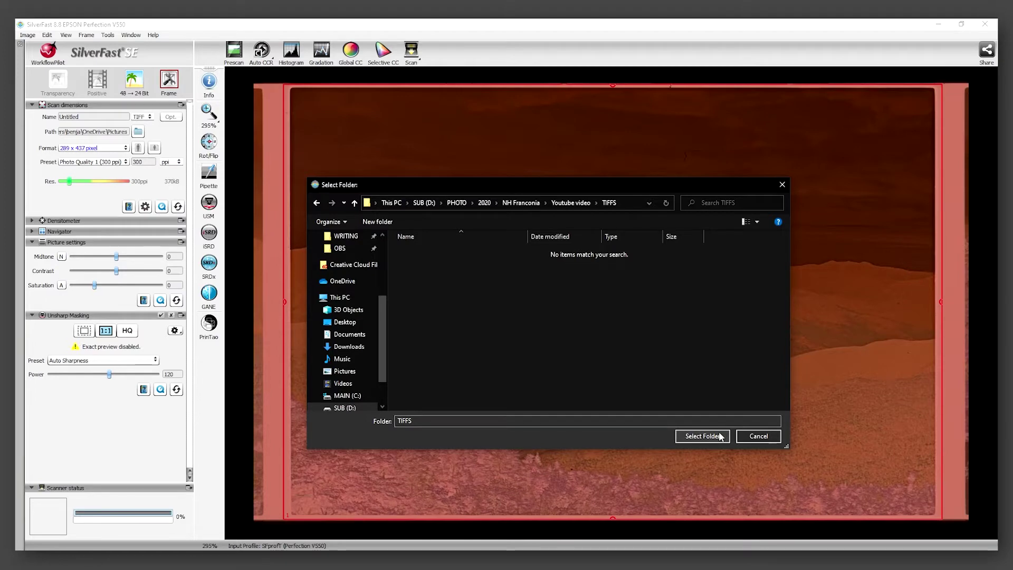
{"action": "left_click", "coordinate": [720, 435]}
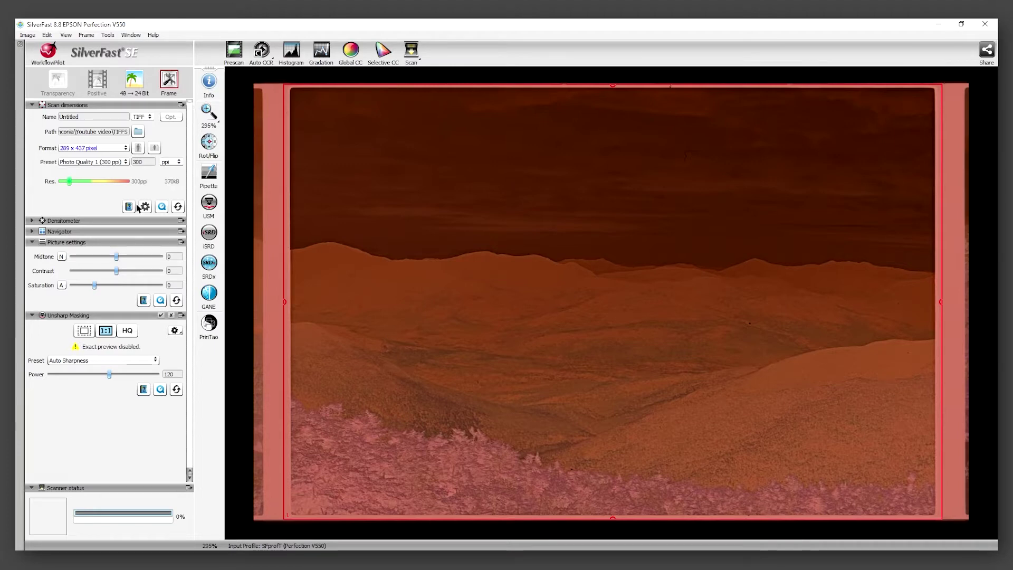
Step: Name the scan file img and raise the scan resolution to 3200 ppi
{"action": "double_click", "coordinate": [105, 117]}
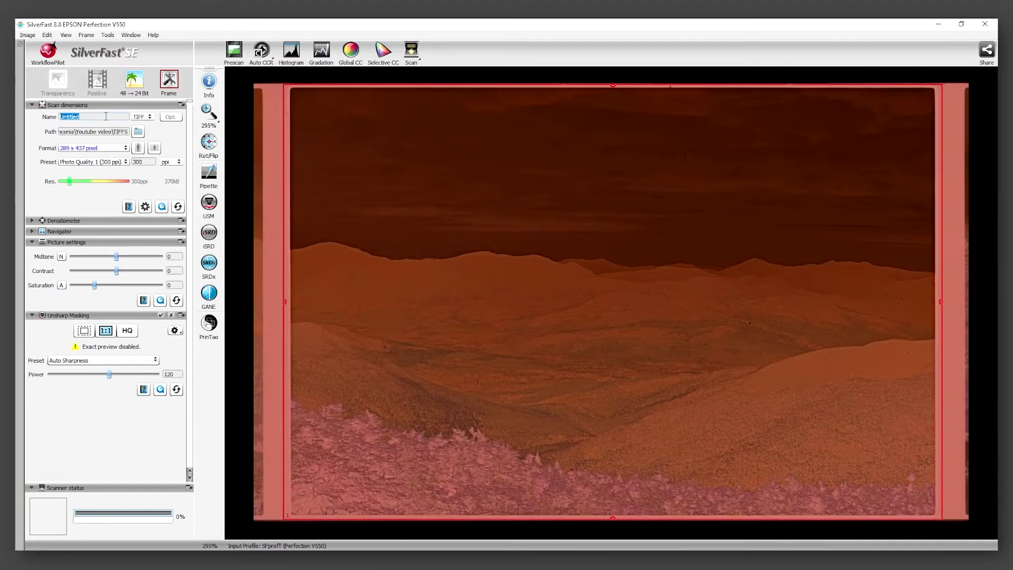
{"action": "key", "text": "BackSpace"}
{"action": "left_click_drag", "start_coordinate": [70, 181], "coordinate": [106, 183]}
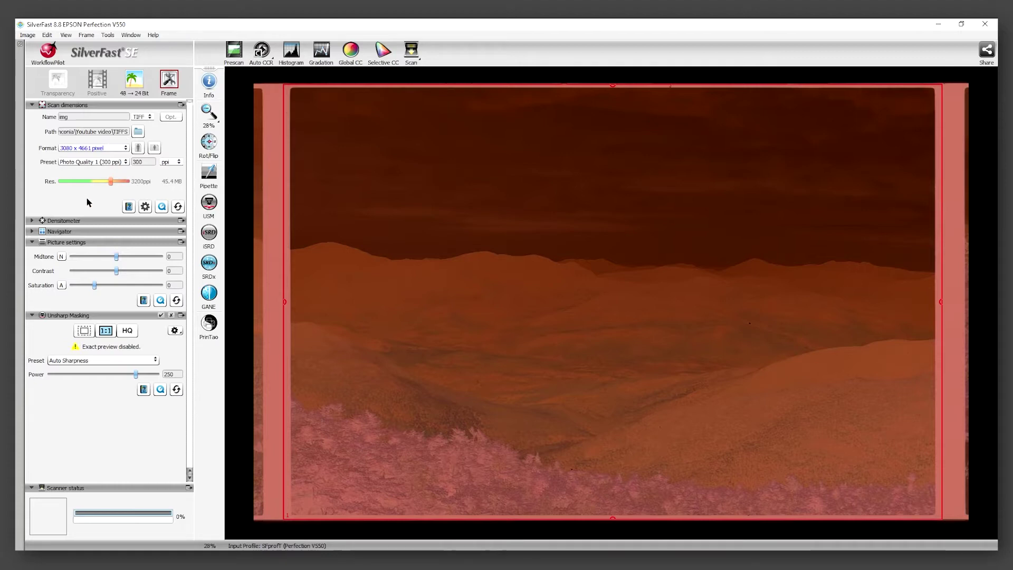
{"action": "left_click", "coordinate": [91, 167]}
{"action": "left_click", "coordinate": [94, 164]}
Step: Turn off Unsharp Masking and inspect the iSRD dust and scratch removal settings, leaving iSRD off
{"action": "left_click", "coordinate": [171, 315]}
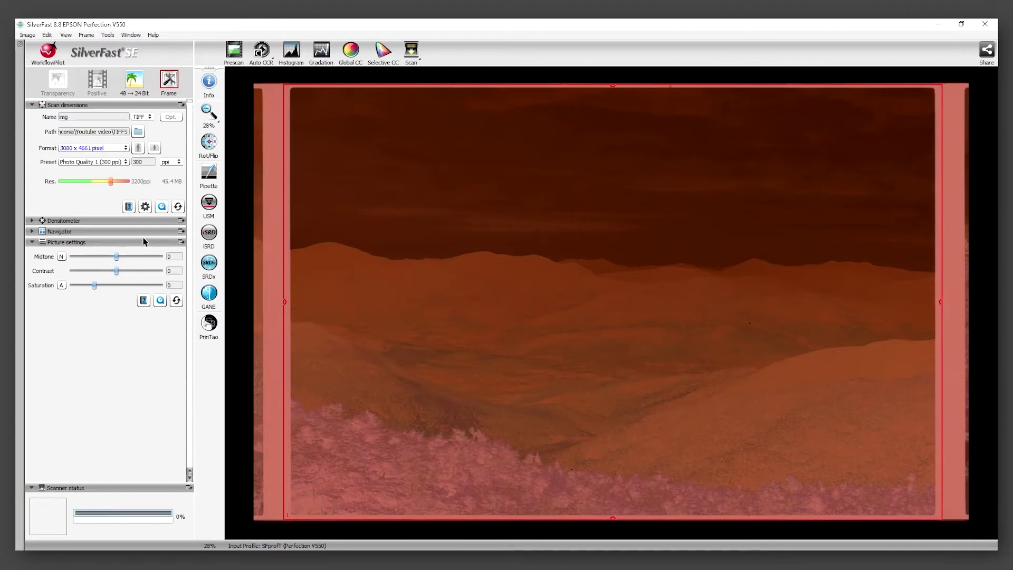
{"action": "left_click", "coordinate": [209, 242]}
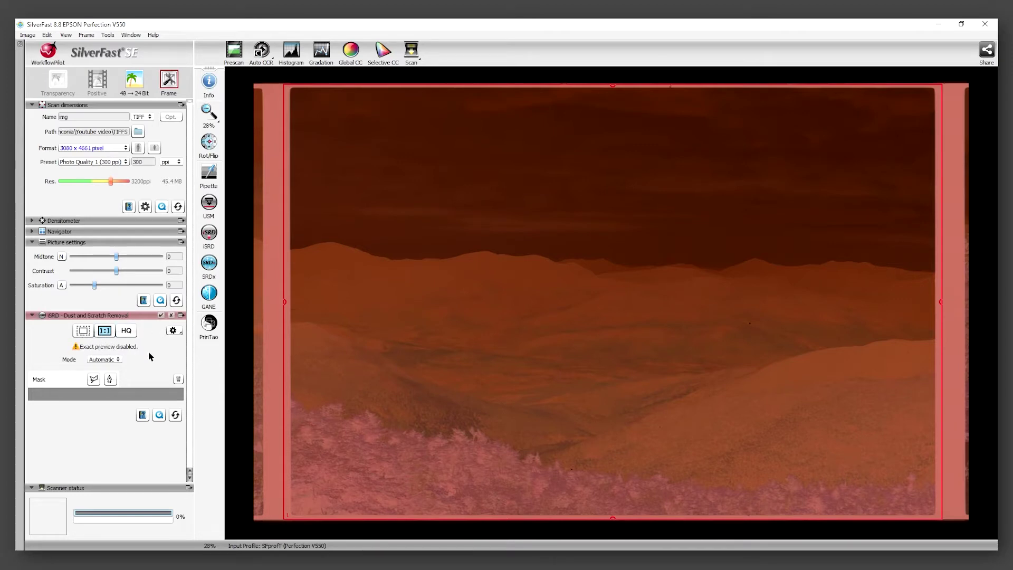
{"action": "left_click", "coordinate": [171, 315]}
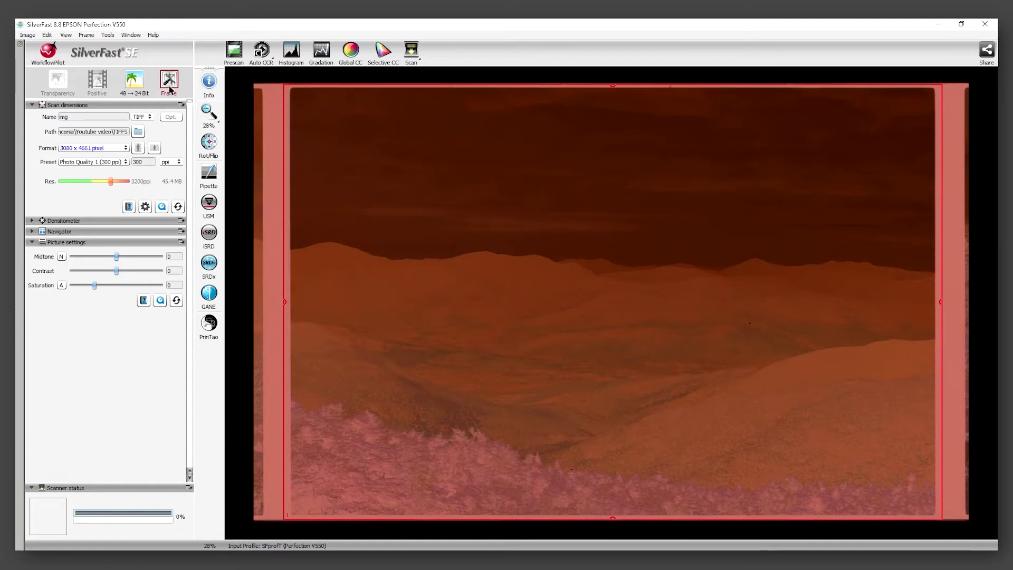
Step: Scan the framed negative, view the resulting image in Windows Photo Viewer and close the viewer
{"action": "left_click", "coordinate": [57, 35]}
{"action": "left_click", "coordinate": [445, 41]}
{"action": "left_click", "coordinate": [412, 51]}
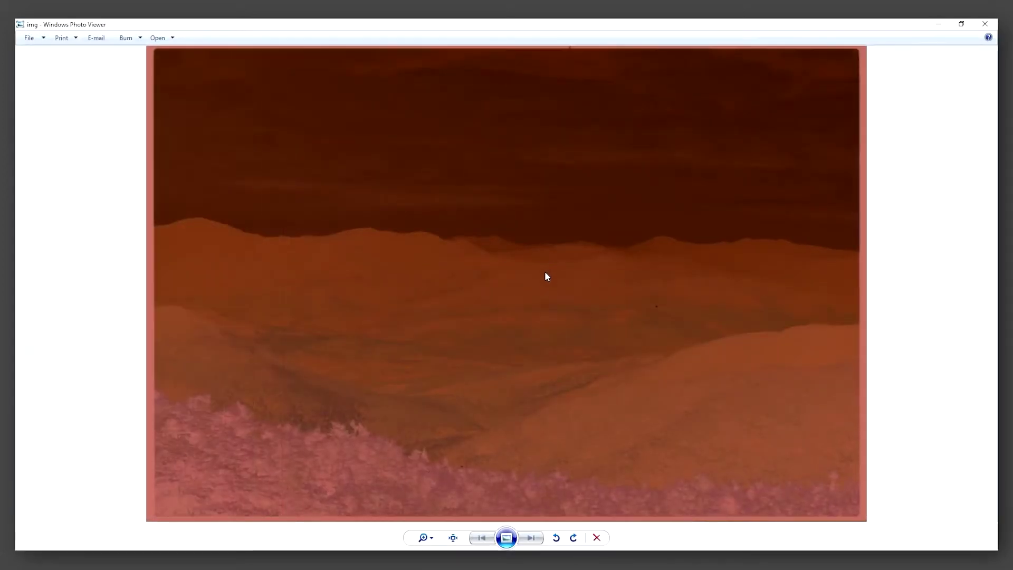
{"action": "double_click", "coordinate": [743, 27]}
{"action": "left_click_drag", "start_coordinate": [730, 43], "coordinate": [662, 83]}
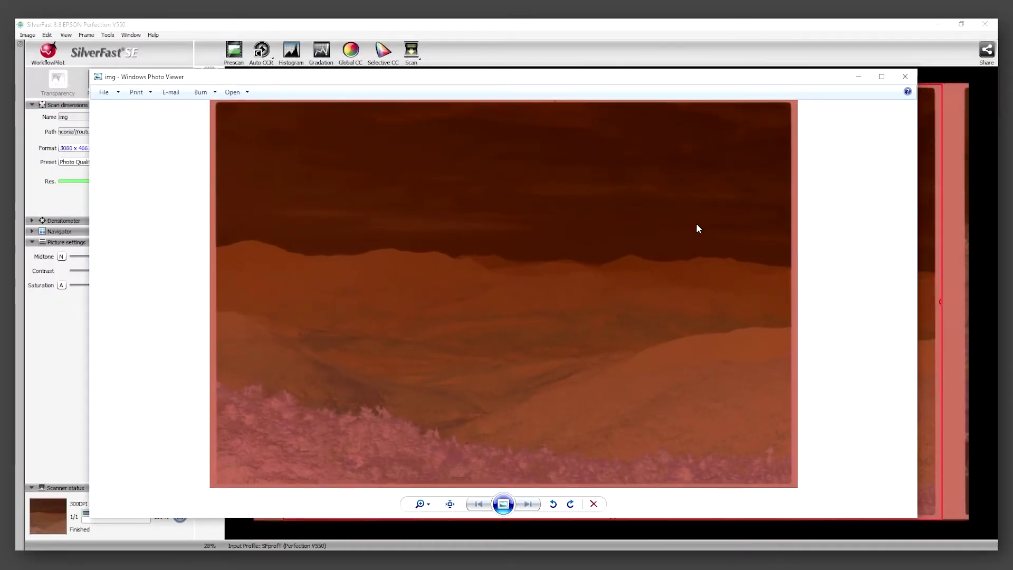
{"action": "left_click", "coordinate": [905, 77]}
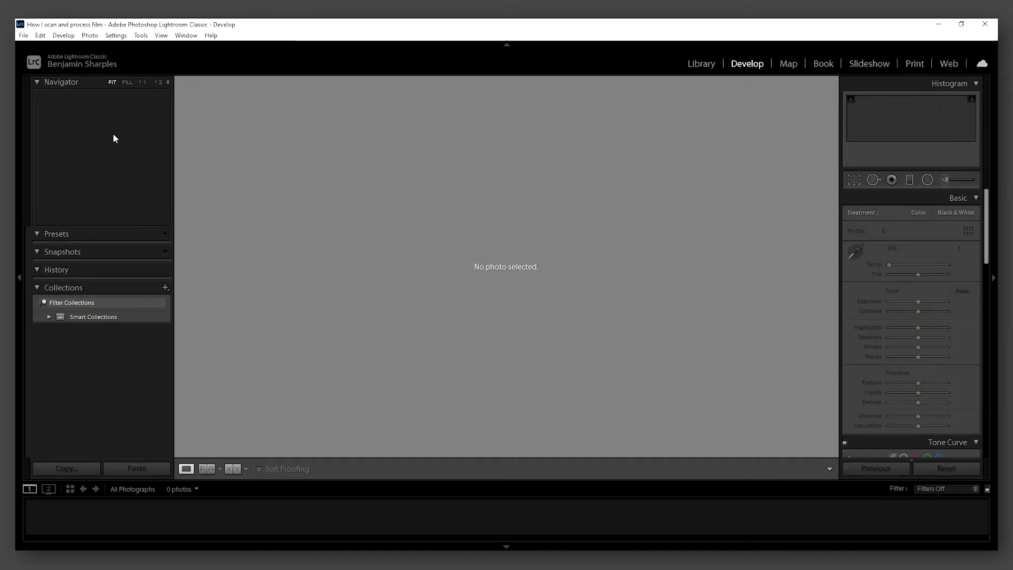
Step: Start a photo import with SUB (D:) > PHOTO > 2020 > NH Franconia > Youtube video > TIFFS as the source folder
{"action": "left_click", "coordinate": [23, 36]}
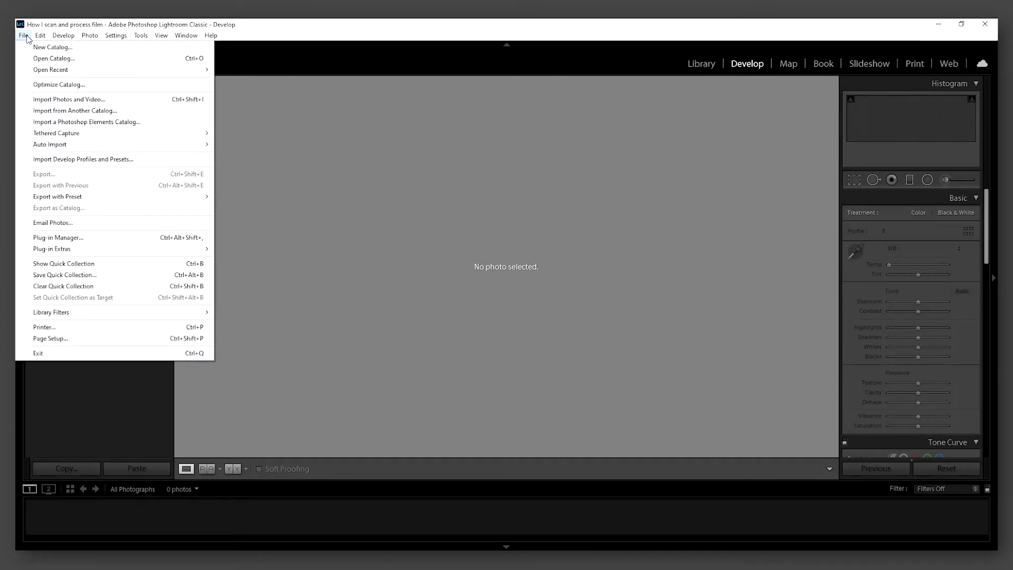
{"action": "left_click", "coordinate": [69, 99]}
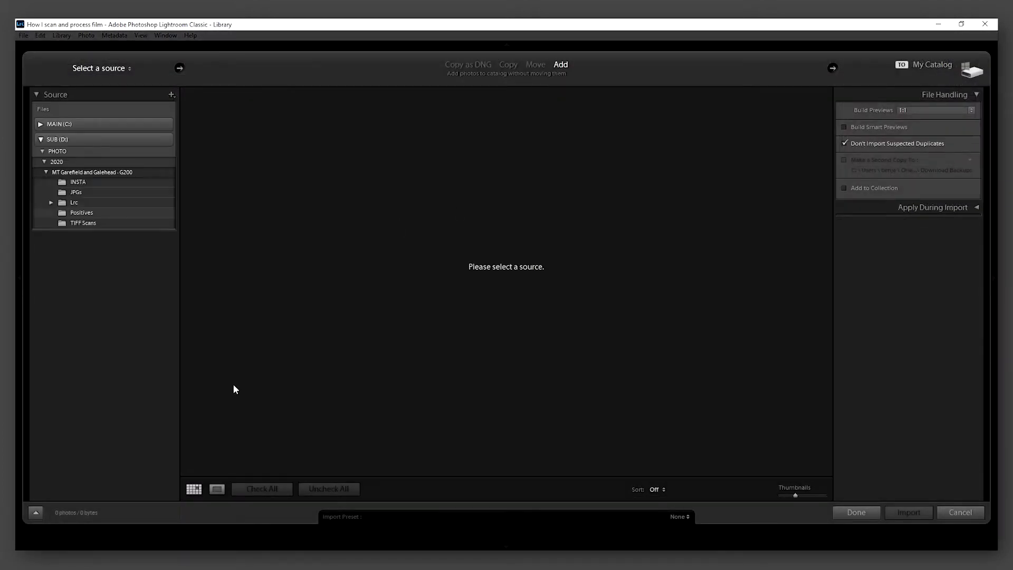
{"action": "left_click", "coordinate": [81, 171]}
{"action": "left_click", "coordinate": [83, 223]}
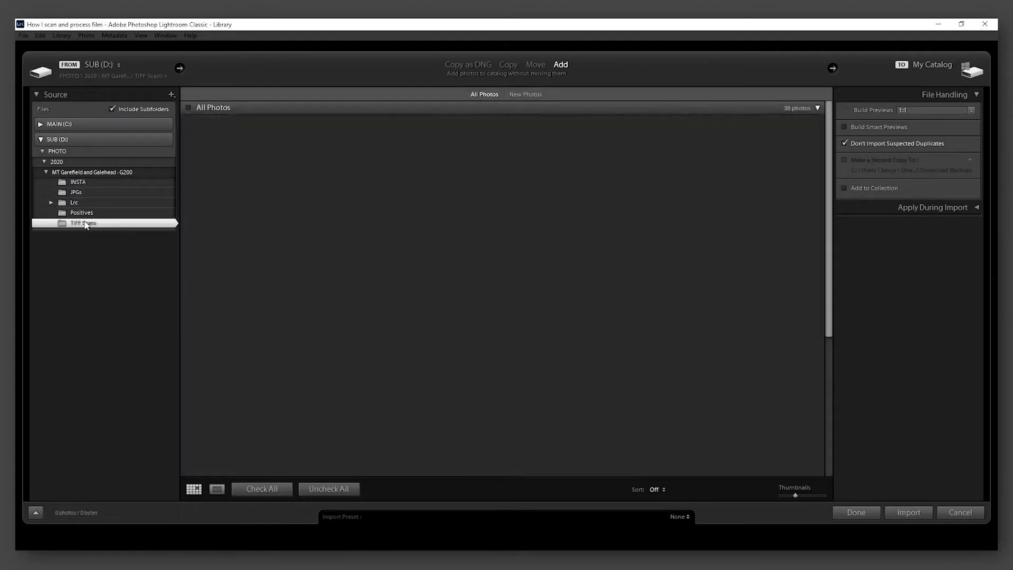
{"action": "left_click", "coordinate": [83, 223], "text": "ctrl"}
{"action": "left_click", "coordinate": [45, 170]}
{"action": "left_click", "coordinate": [45, 162]}
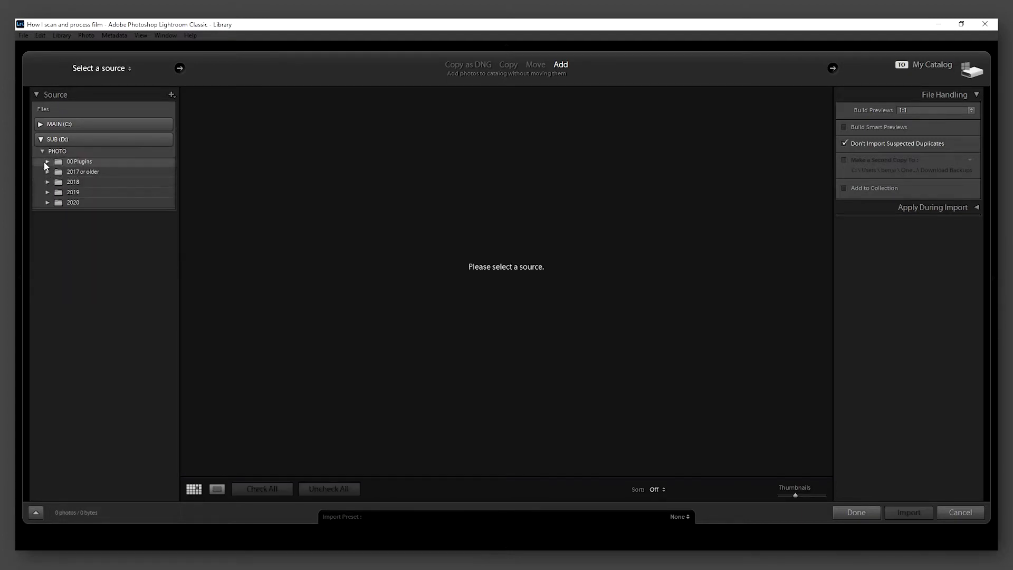
{"action": "left_click", "coordinate": [48, 202]}
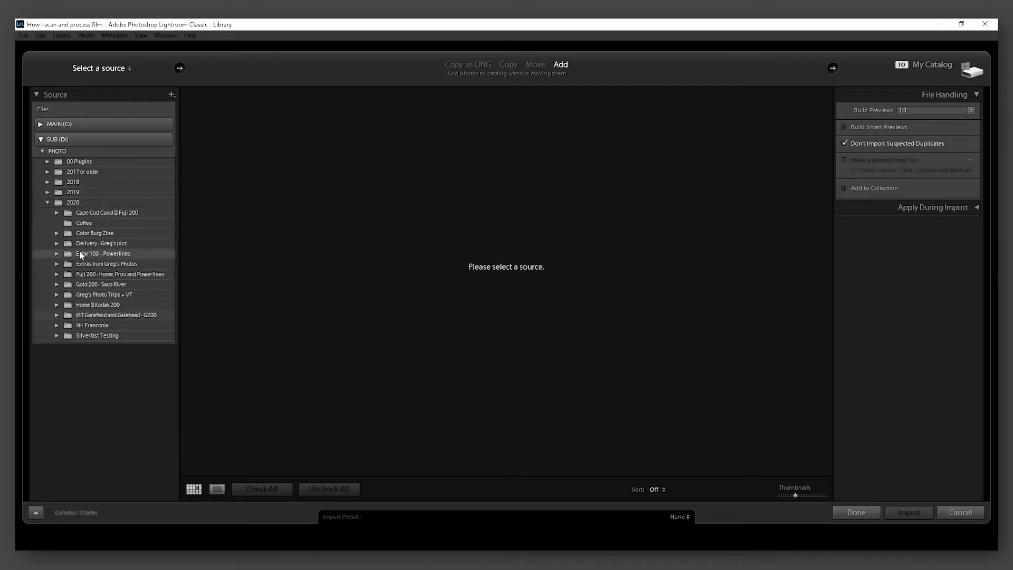
{"action": "left_click", "coordinate": [90, 326]}
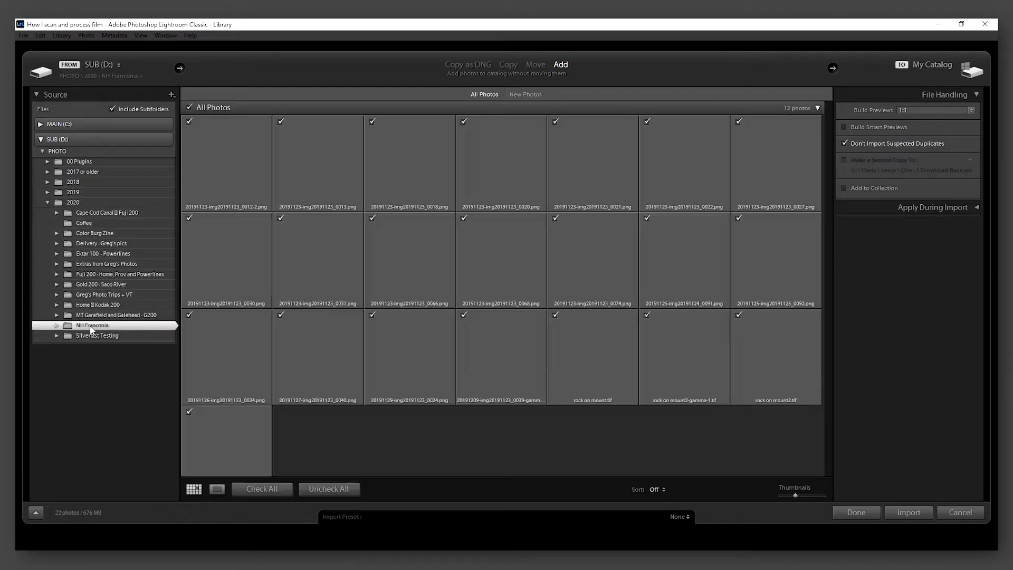
{"action": "left_click", "coordinate": [55, 326]}
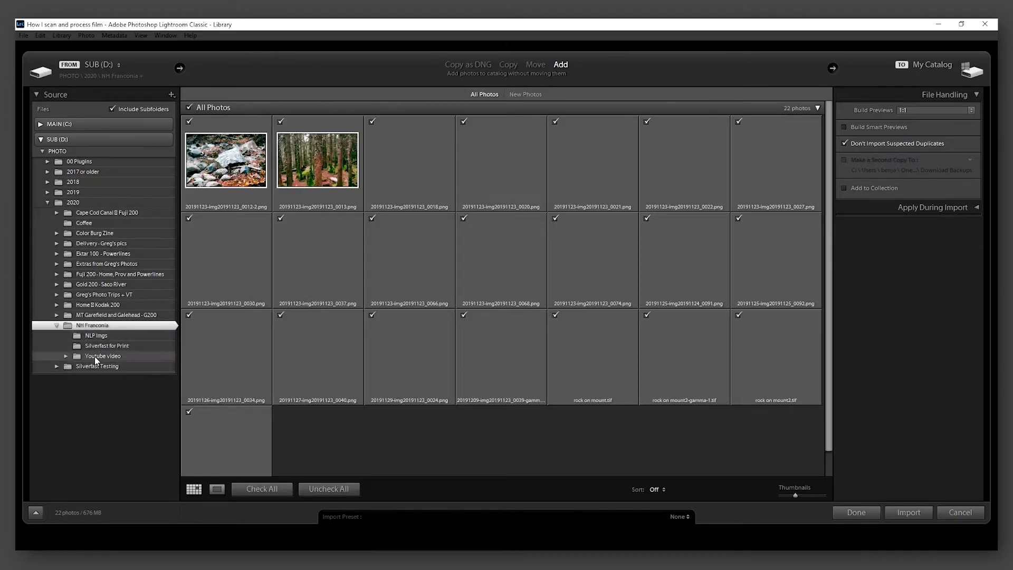
{"action": "left_click", "coordinate": [65, 356]}
{"action": "left_click", "coordinate": [100, 386]}
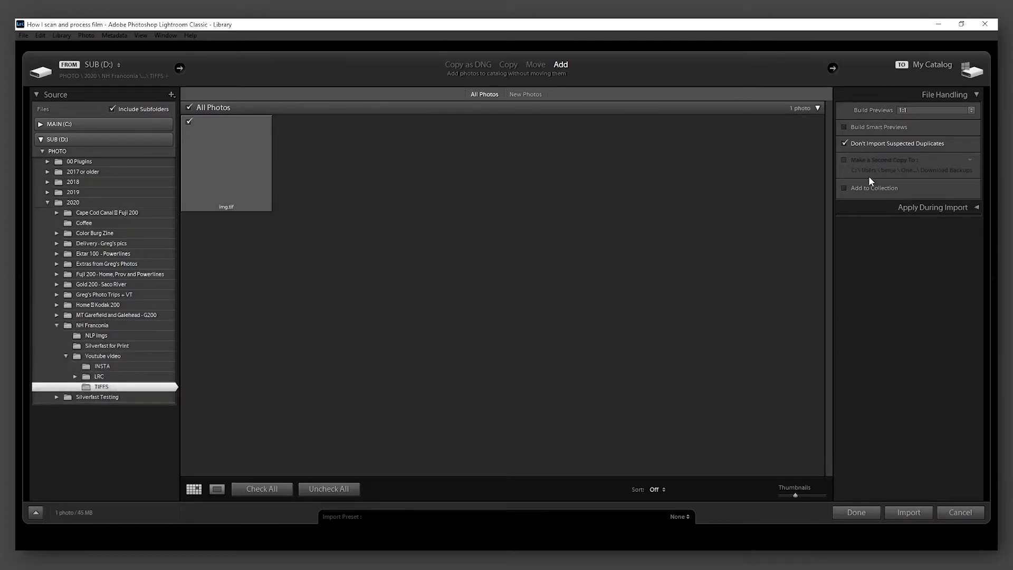
Step: Import img.tif into the catalog with 1:1 previews
{"action": "left_click", "coordinate": [928, 111]}
{"action": "left_click", "coordinate": [885, 157]}
{"action": "left_click", "coordinate": [909, 514]}
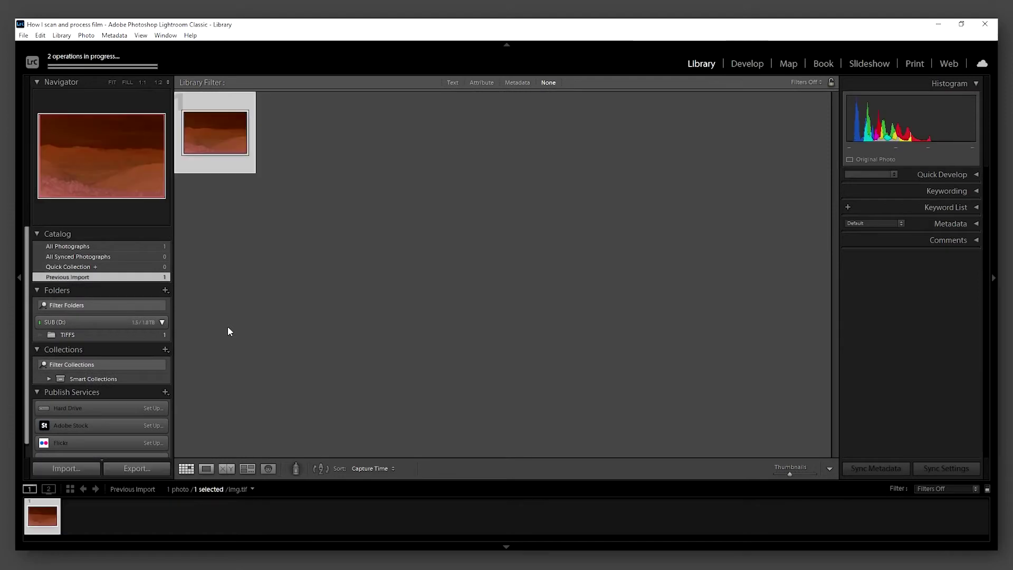
Step: Open the imported scan in the Develop module and inspect the detail of its hills at 1:1 magnification
{"action": "left_click", "coordinate": [747, 65]}
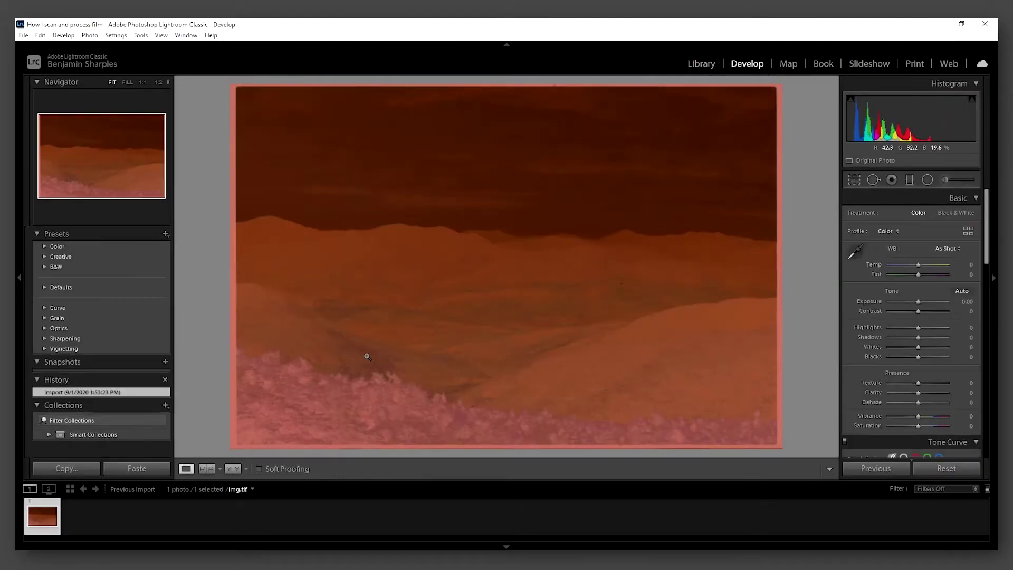
{"action": "left_click", "coordinate": [525, 294]}
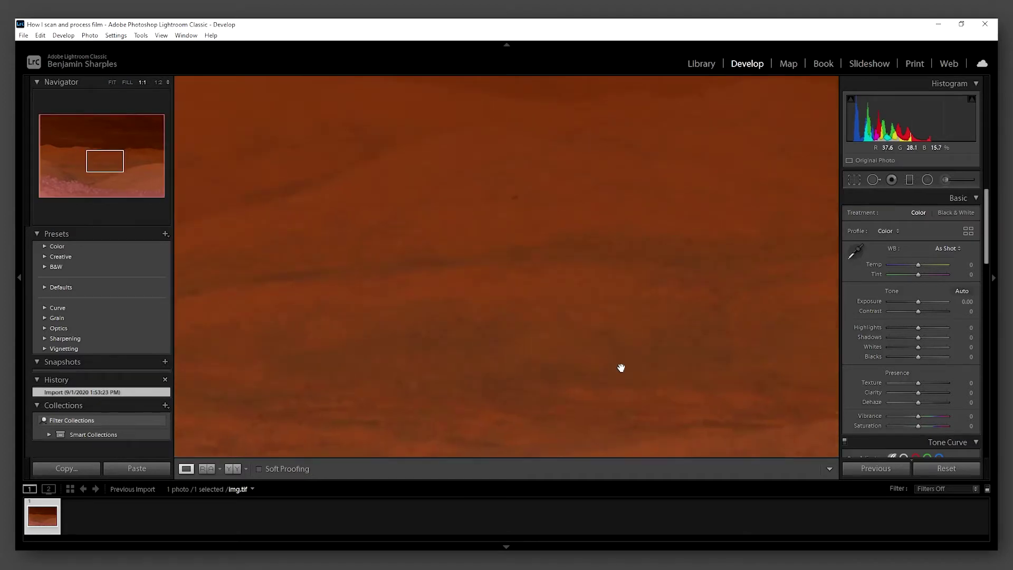
{"action": "left_click_drag", "start_coordinate": [620, 367], "coordinate": [366, 111]}
{"action": "left_click_drag", "start_coordinate": [575, 192], "coordinate": [311, 253]}
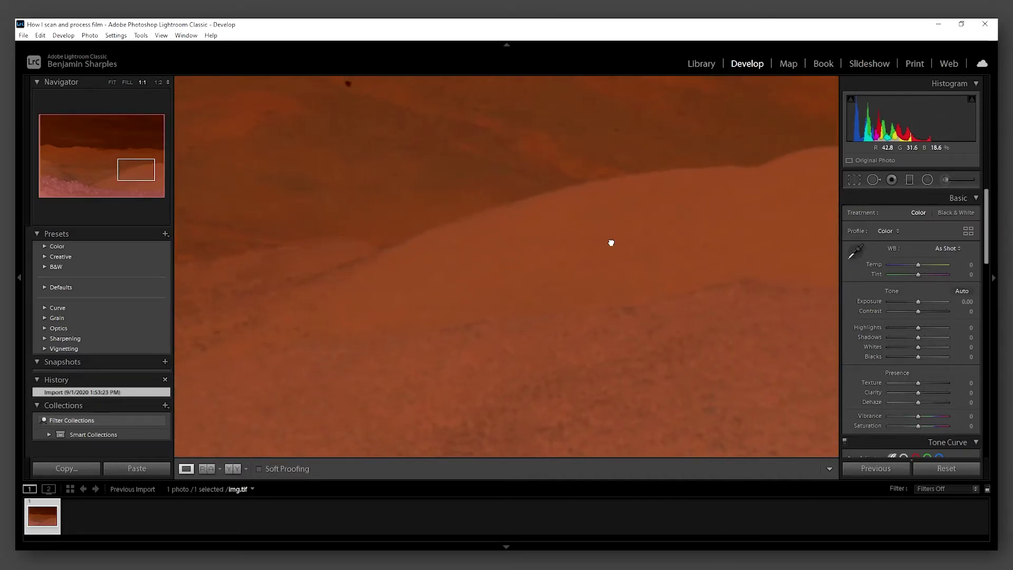
{"action": "left_click_drag", "start_coordinate": [611, 243], "coordinate": [438, 296]}
{"action": "left_click", "coordinate": [515, 271]}
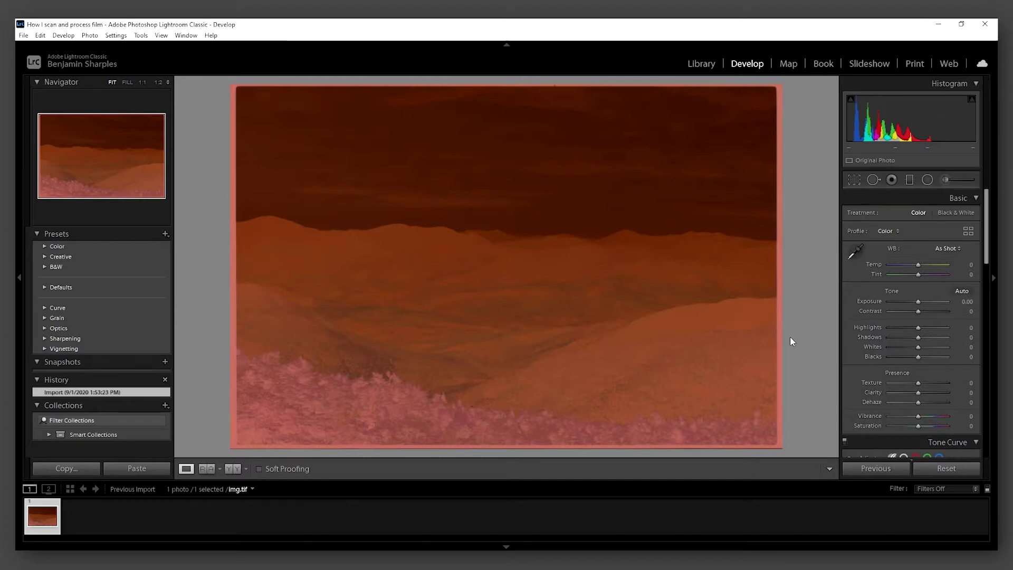
Step: Run Negative Lab Pro's Tiff Scan Prep on the scan with the EpsonScan Mac gamma setting, stacking the result with the original
{"action": "left_click", "coordinate": [21, 35]}
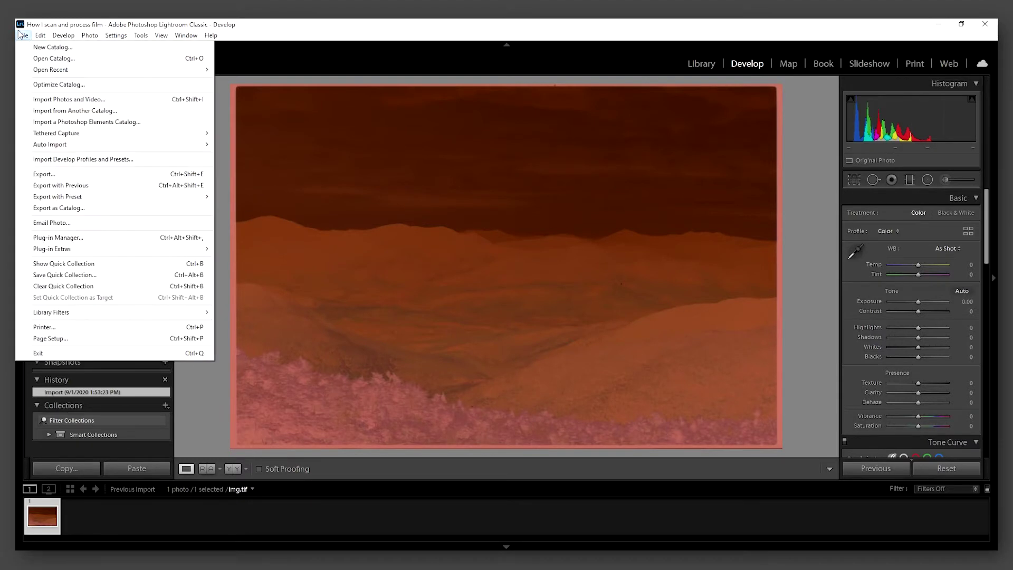
{"action": "mouse_move", "coordinate": [63, 249]}
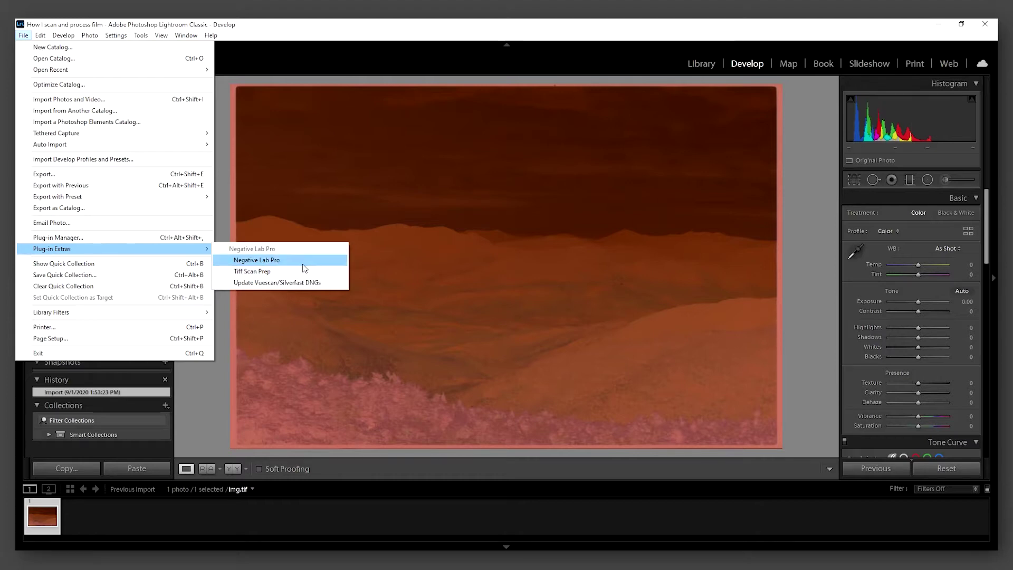
{"action": "left_click", "coordinate": [264, 272]}
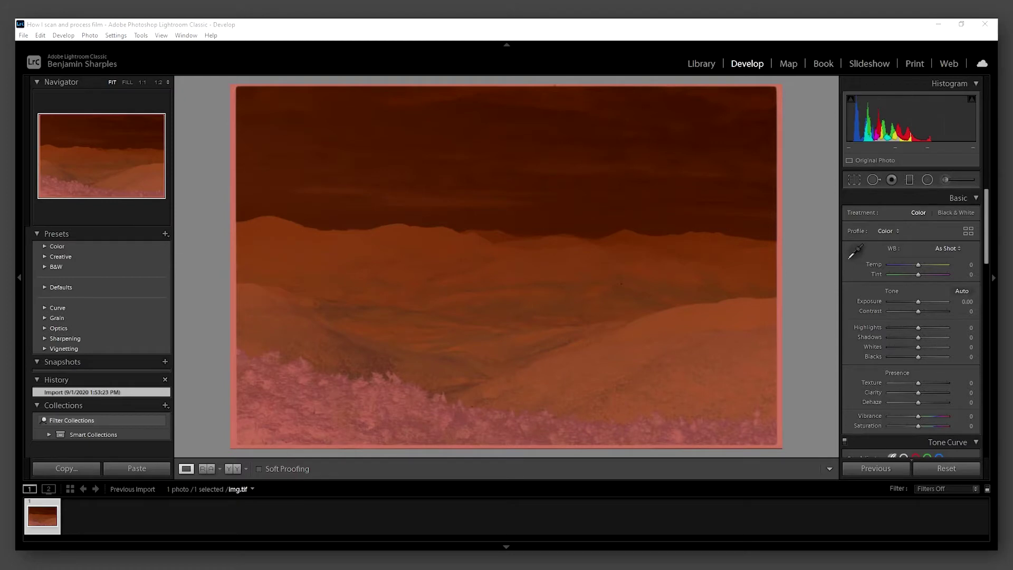
{"action": "left_click", "coordinate": [311, 248]}
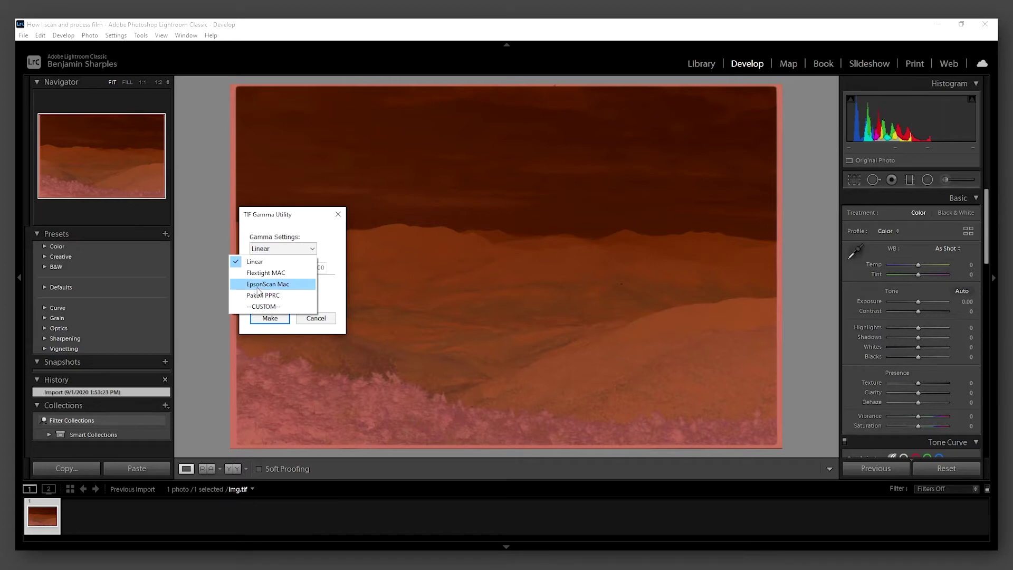
{"action": "left_click", "coordinate": [258, 285]}
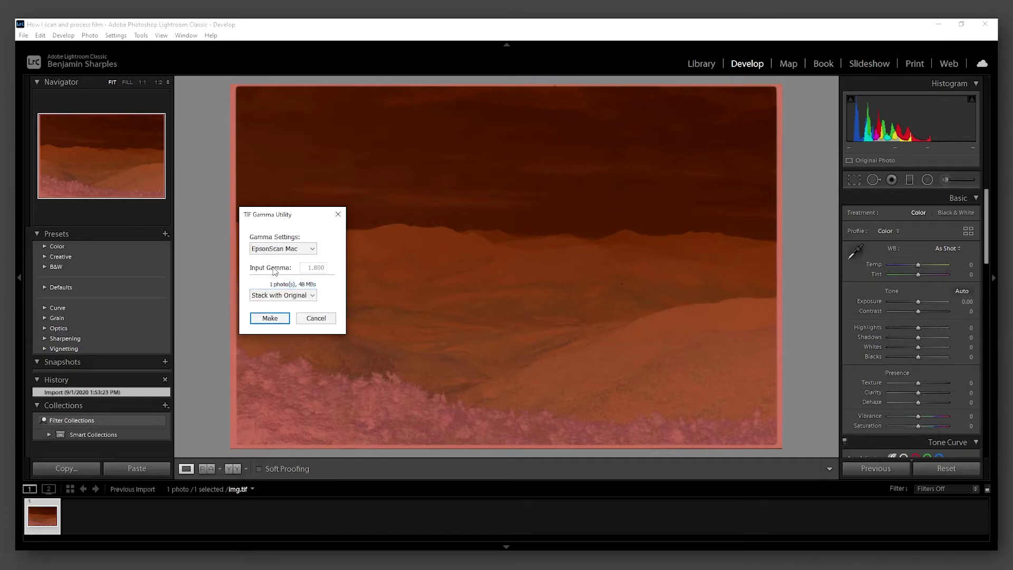
{"action": "left_click", "coordinate": [292, 298]}
{"action": "left_click", "coordinate": [259, 307]}
{"action": "left_click", "coordinate": [270, 318]}
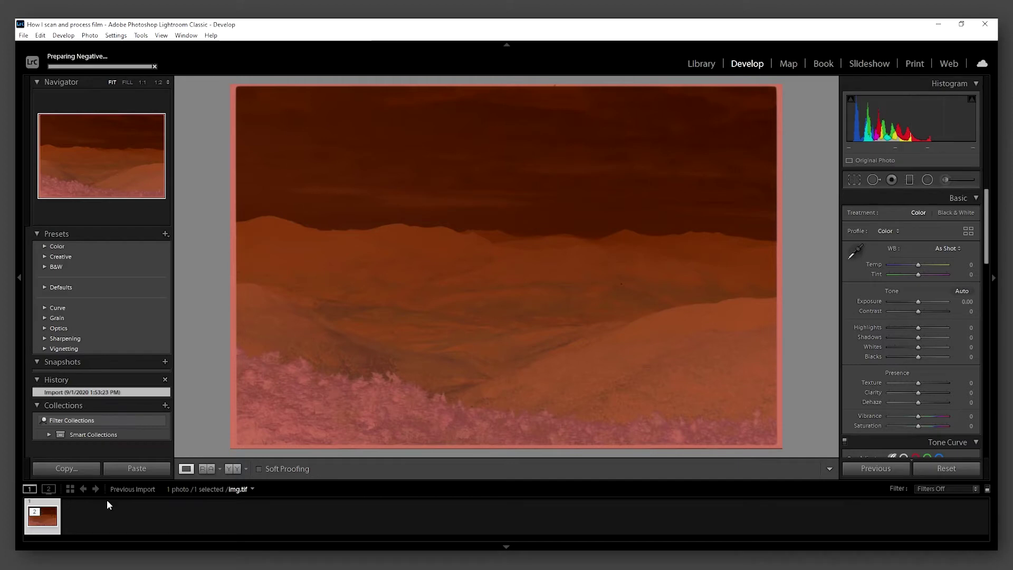
Step: Show all photographs in the filmstrip and select the prepared copy img-gamma-1.8.tif
{"action": "left_click", "coordinate": [210, 486]}
{"action": "left_click", "coordinate": [226, 492]}
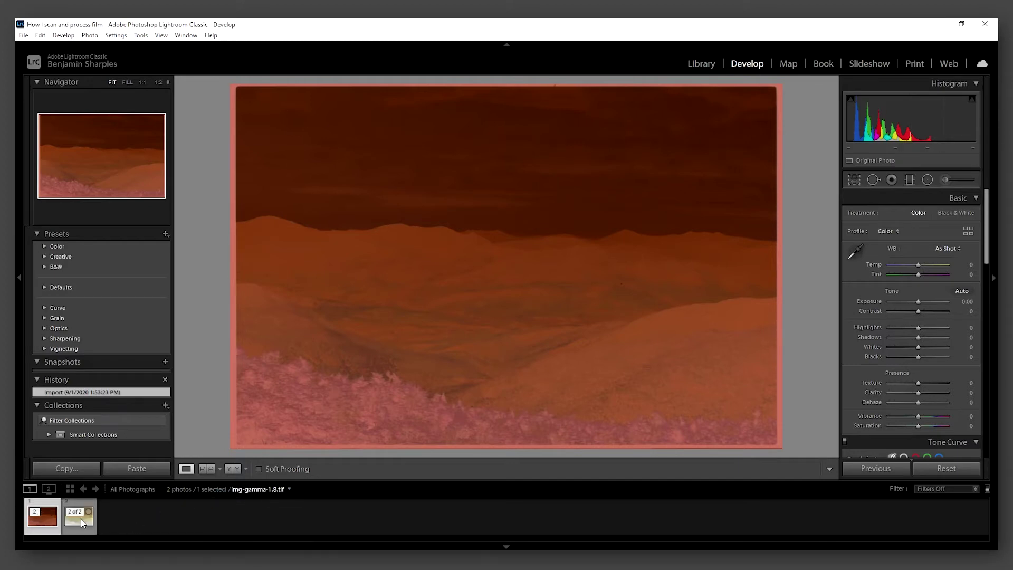
{"action": "left_click", "coordinate": [84, 520]}
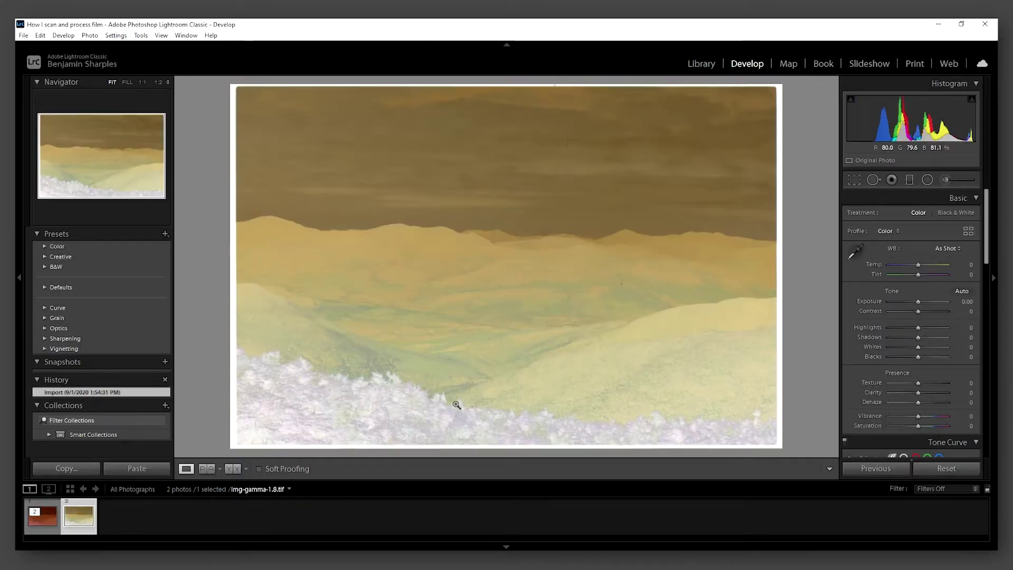
Step: Crop the white film border off the prepared scan
{"action": "left_click", "coordinate": [853, 179]}
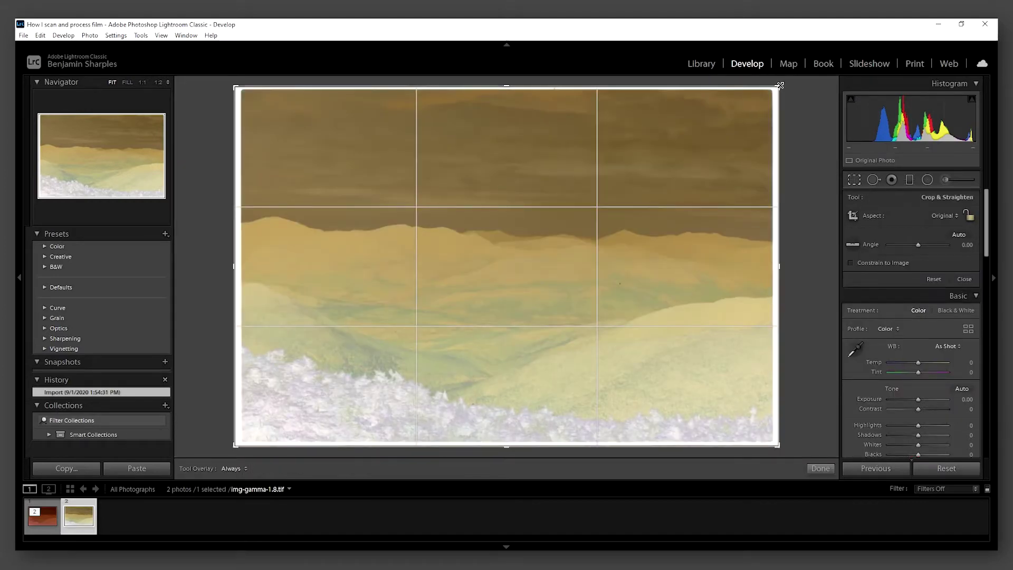
{"action": "left_click_drag", "start_coordinate": [779, 85], "coordinate": [774, 88]}
{"action": "left_click_drag", "start_coordinate": [236, 448], "coordinate": [241, 443]}
{"action": "left_click", "coordinate": [819, 467]}
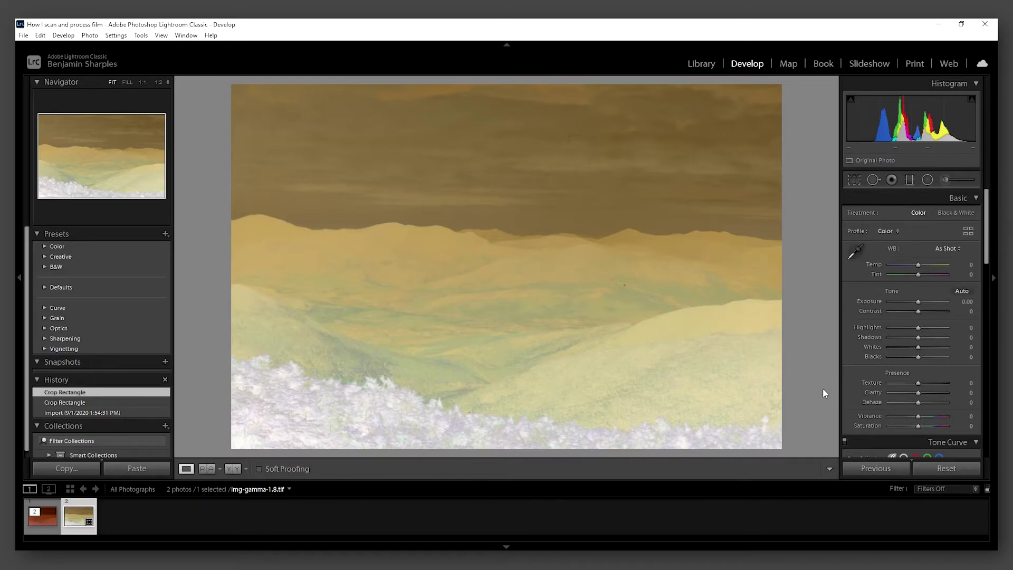
Step: Open Negative Lab Pro for the cropped scan and set the source to TIFF Scan and the color model to Frontier
{"action": "key", "text": "alt"}
{"action": "key", "text": "v"}
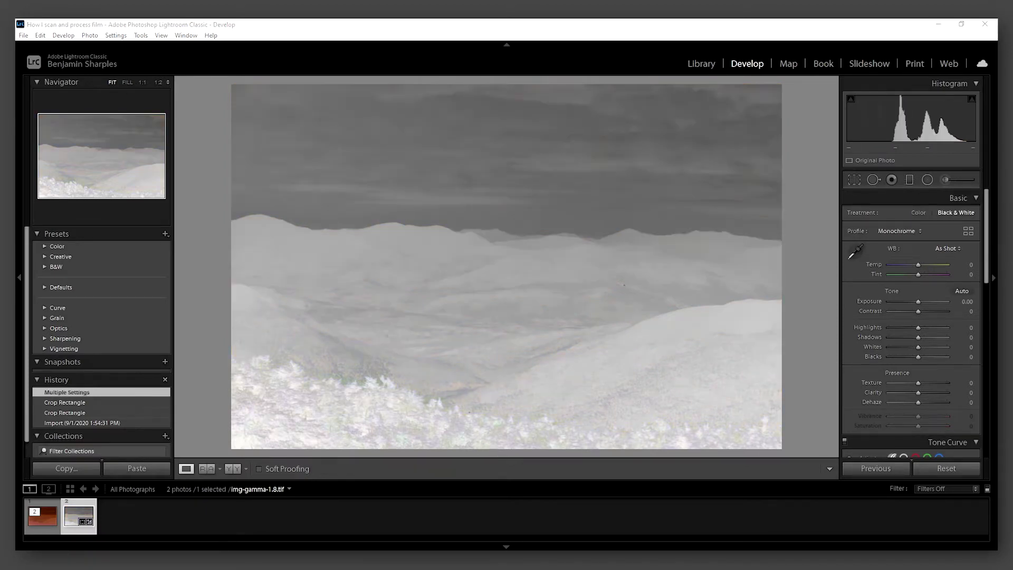
{"action": "key", "text": "ctrl+n"}
{"action": "left_click", "coordinate": [172, 166]}
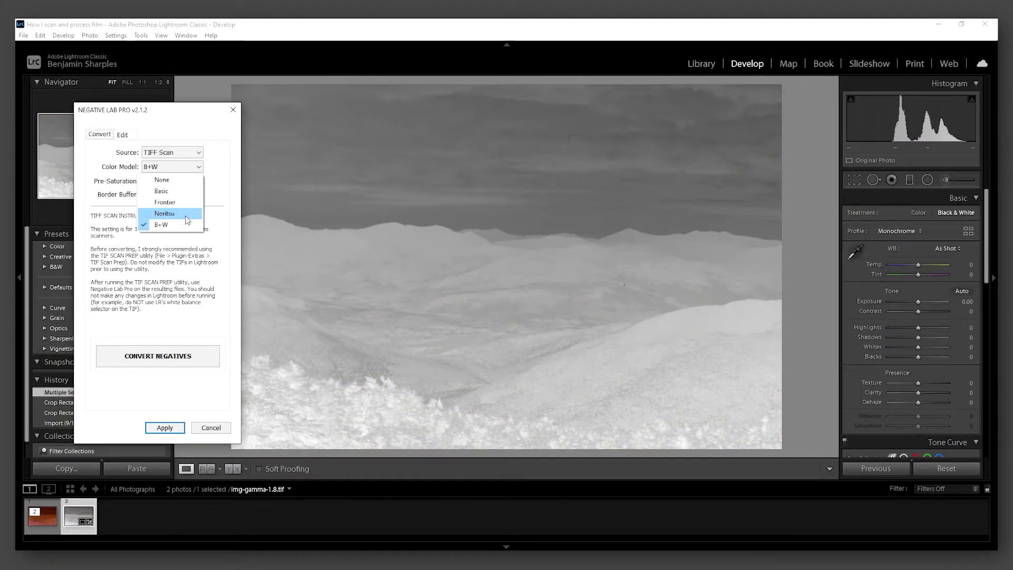
{"action": "left_click", "coordinate": [163, 180]}
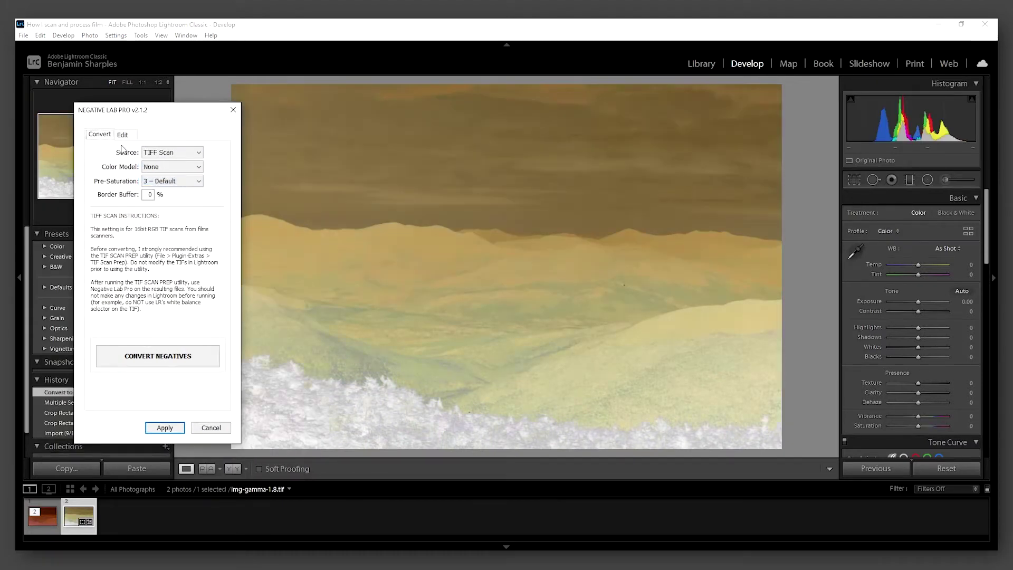
{"action": "left_click", "coordinate": [157, 159]}
{"action": "left_click", "coordinate": [154, 190]}
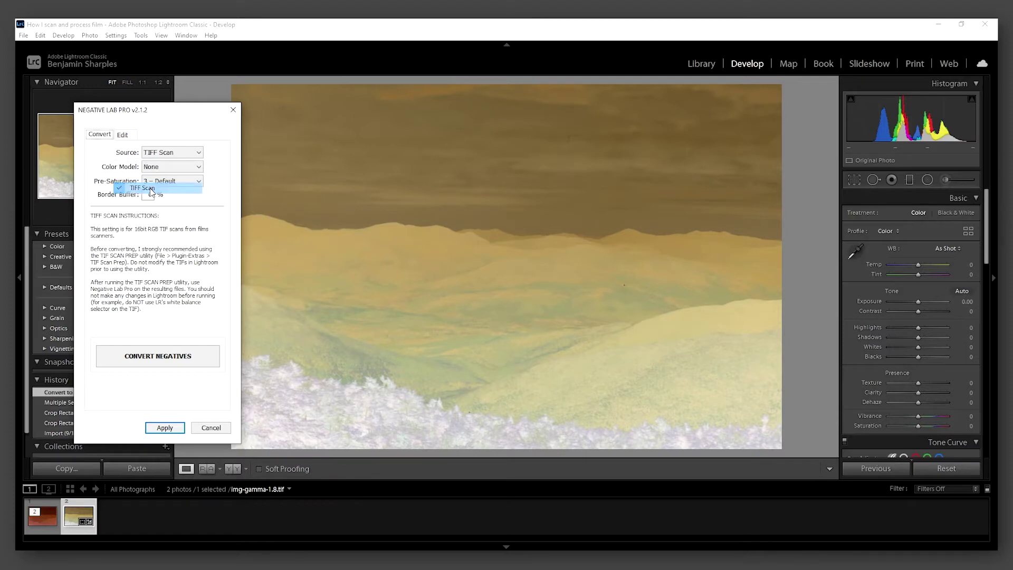
{"action": "left_click", "coordinate": [152, 167]}
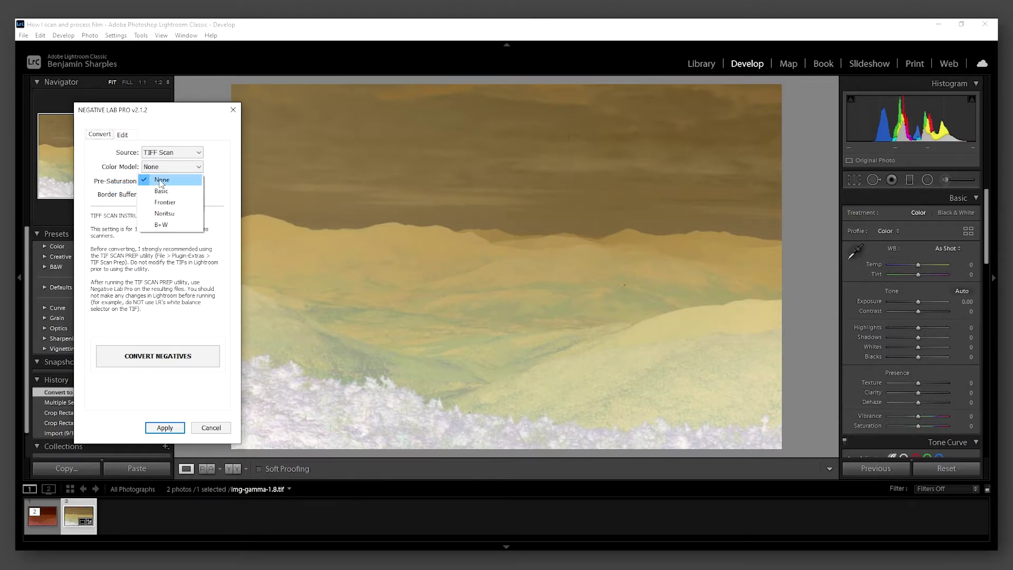
{"action": "left_click", "coordinate": [170, 202]}
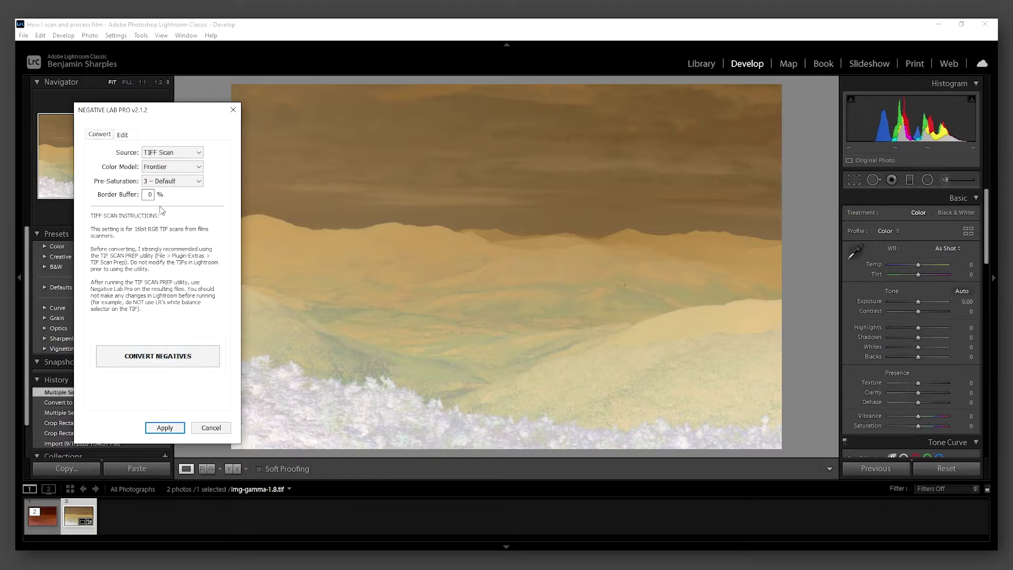
Step: Set the border buffer to 0 % and convert the negative
{"action": "double_click", "coordinate": [150, 194]}
{"action": "type", "text": "0"}
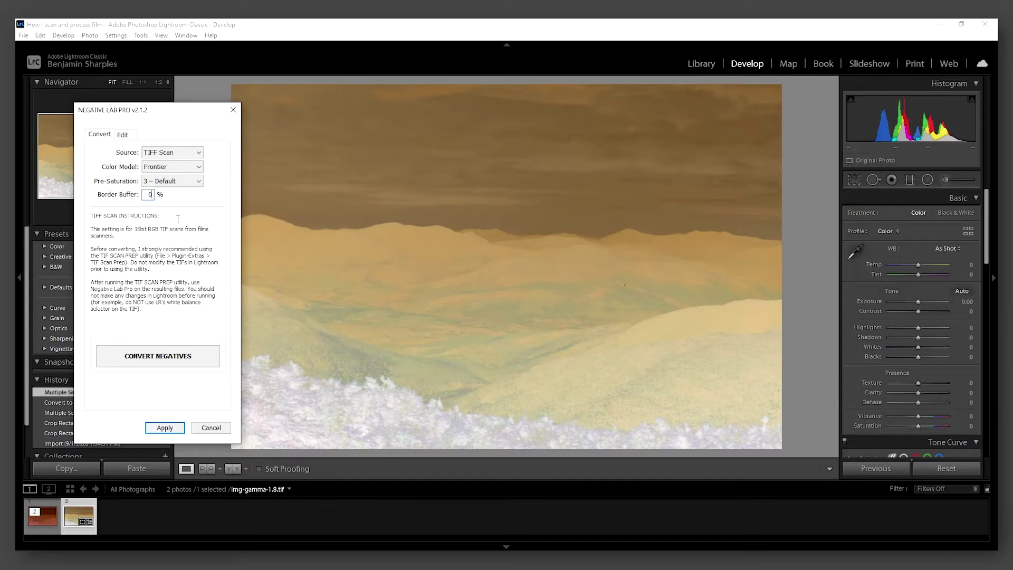
{"action": "left_click", "coordinate": [171, 359]}
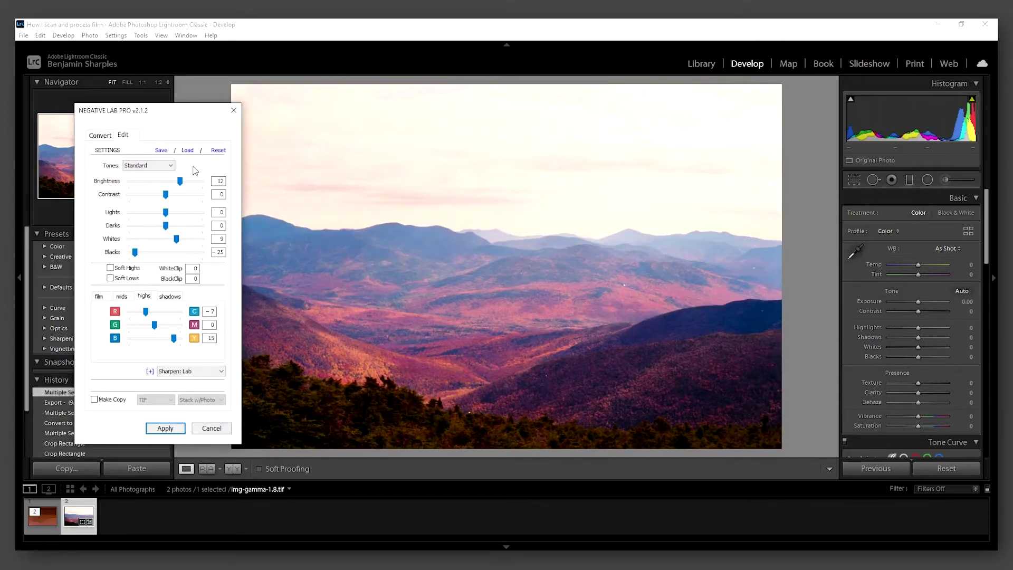
Step: Reset the Negative Lab Pro edit settings and try the All Soft tone profile
{"action": "left_click", "coordinate": [218, 151]}
{"action": "left_click", "coordinate": [163, 166]}
{"action": "left_click", "coordinate": [128, 249]}
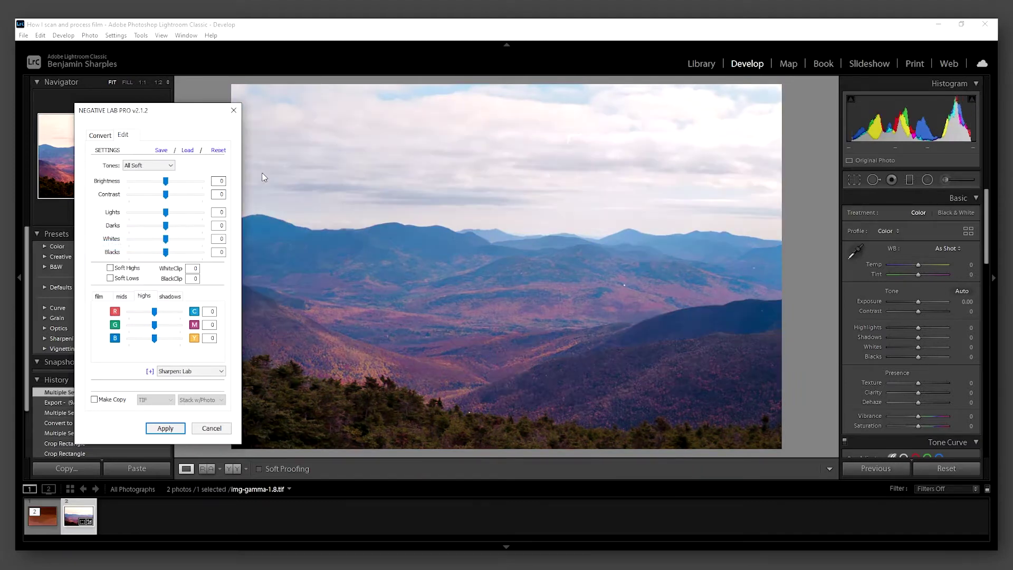
Step: Switch the tone profile to Linear Deep and apply the Negative Lab Pro edit to img-gamma-1.8.tif
{"action": "left_click", "coordinate": [170, 167]}
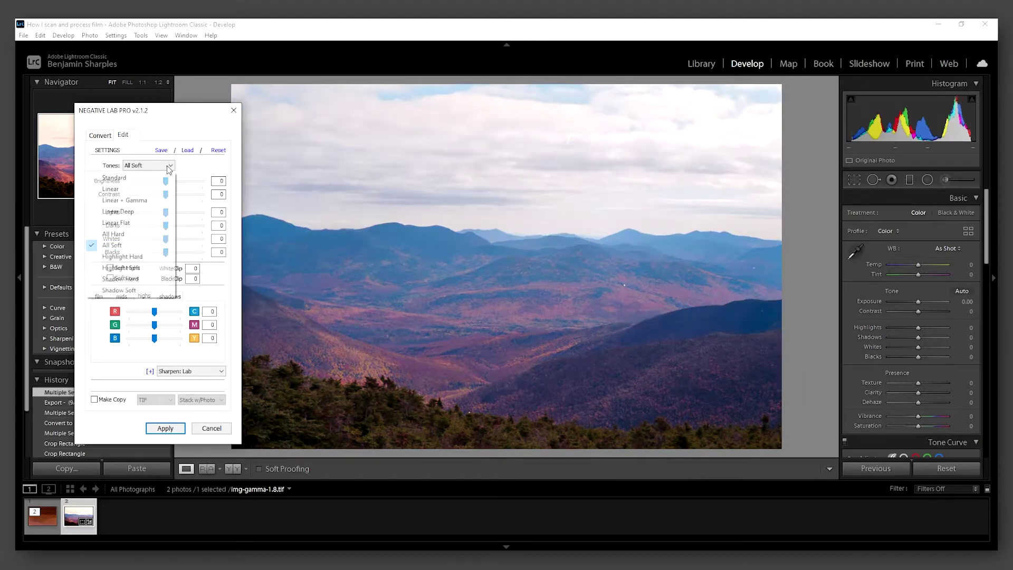
{"action": "left_click", "coordinate": [119, 212]}
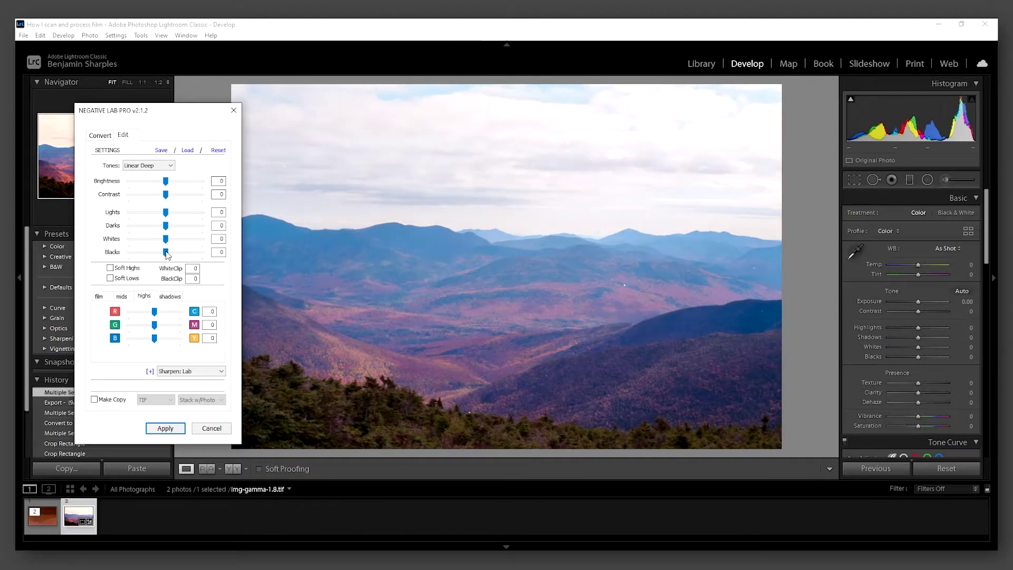
{"action": "left_click_drag", "start_coordinate": [166, 252], "coordinate": [164, 258]}
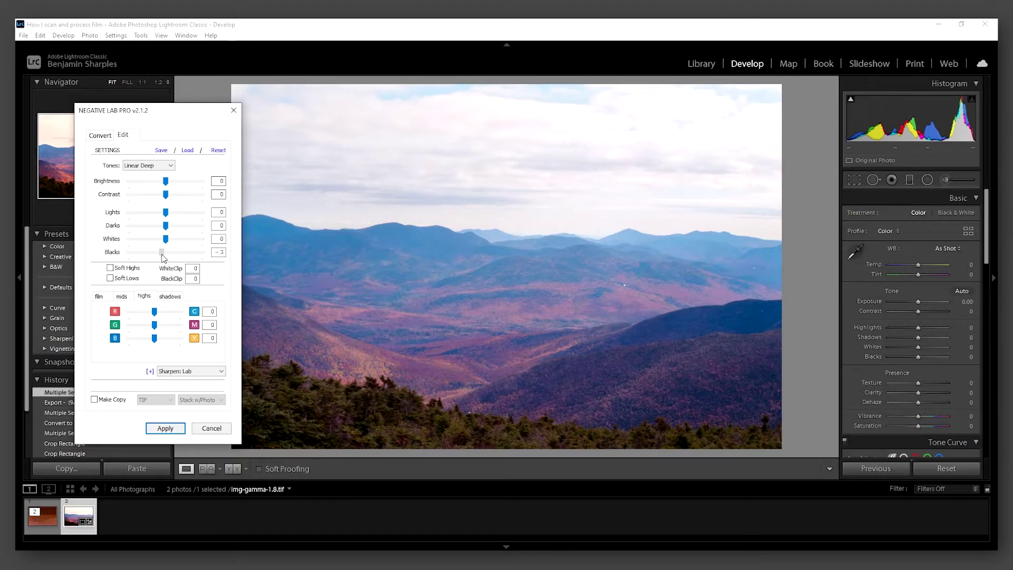
{"action": "left_click_drag", "start_coordinate": [162, 253], "coordinate": [165, 253]}
{"action": "left_click", "coordinate": [165, 428]}
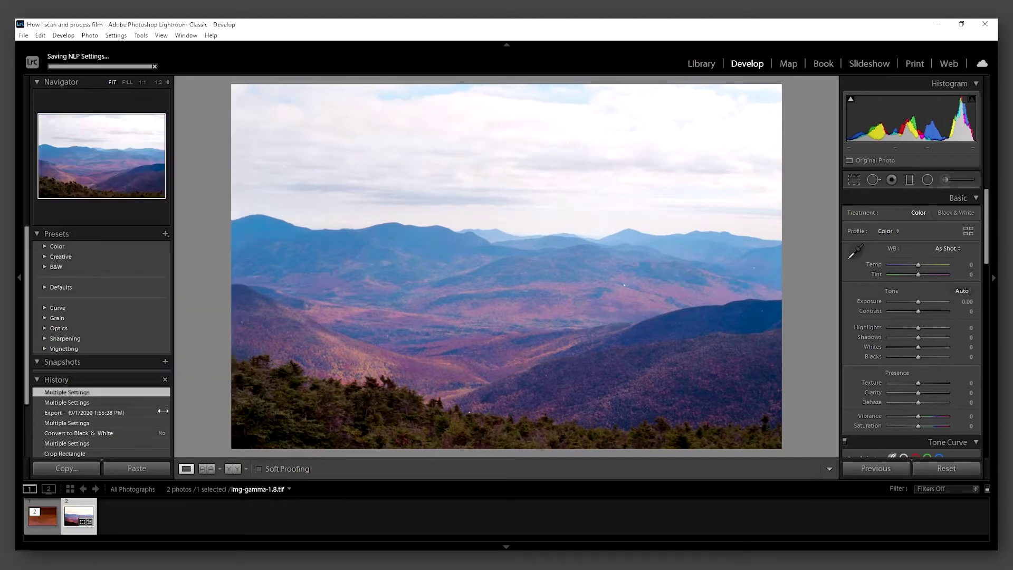
Step: Select the original img.tif scan and crop off its film border
{"action": "left_click", "coordinate": [42, 521]}
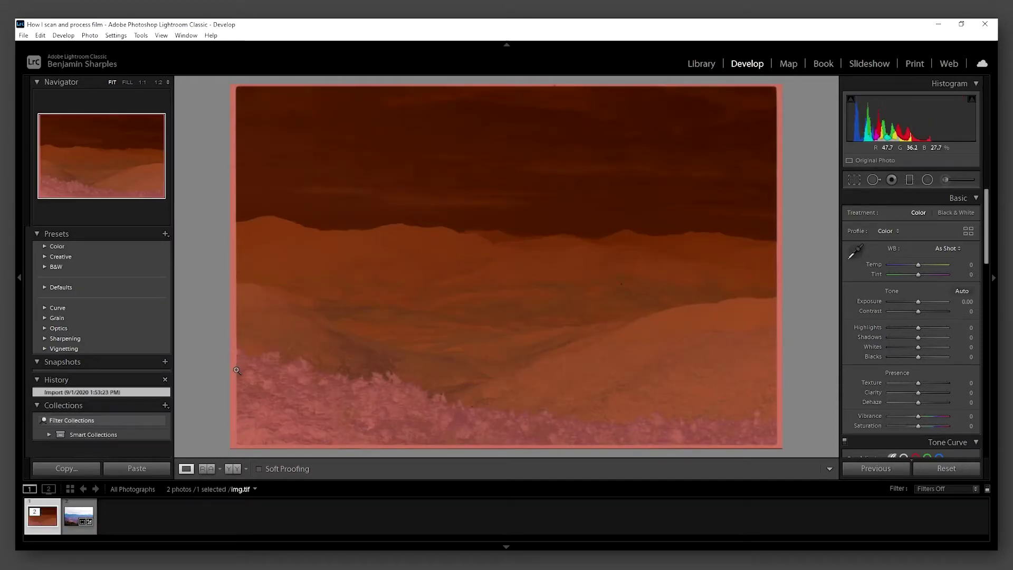
{"action": "left_click", "coordinate": [860, 181]}
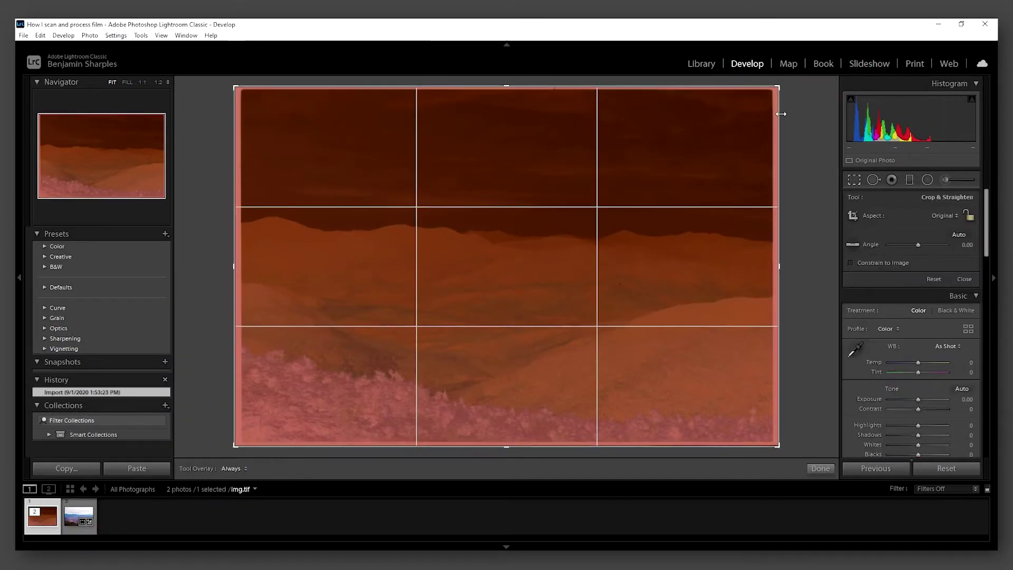
{"action": "left_click_drag", "start_coordinate": [390, 375], "coordinate": [504, 281]}
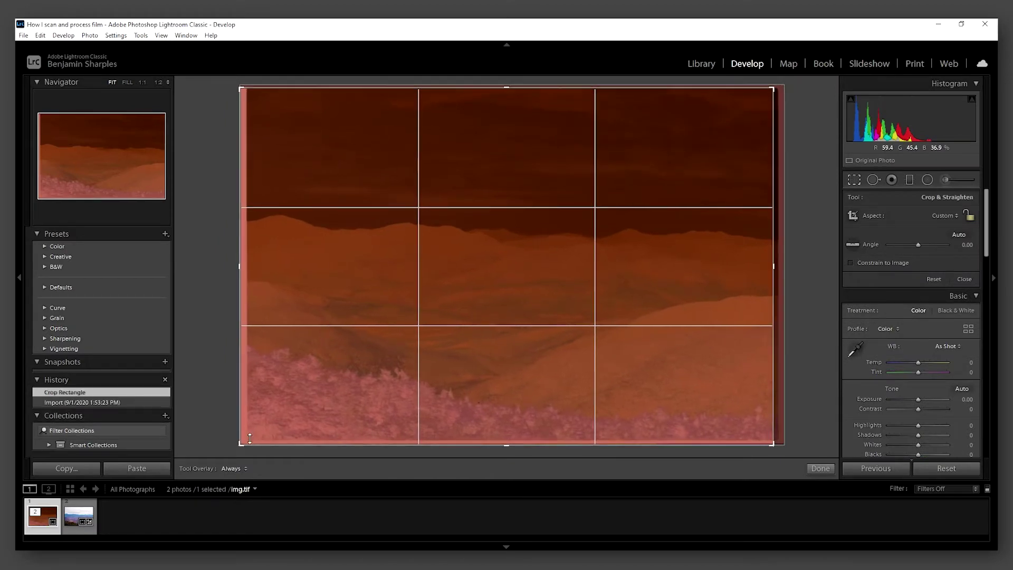
{"action": "left_click_drag", "start_coordinate": [241, 444], "coordinate": [245, 441]}
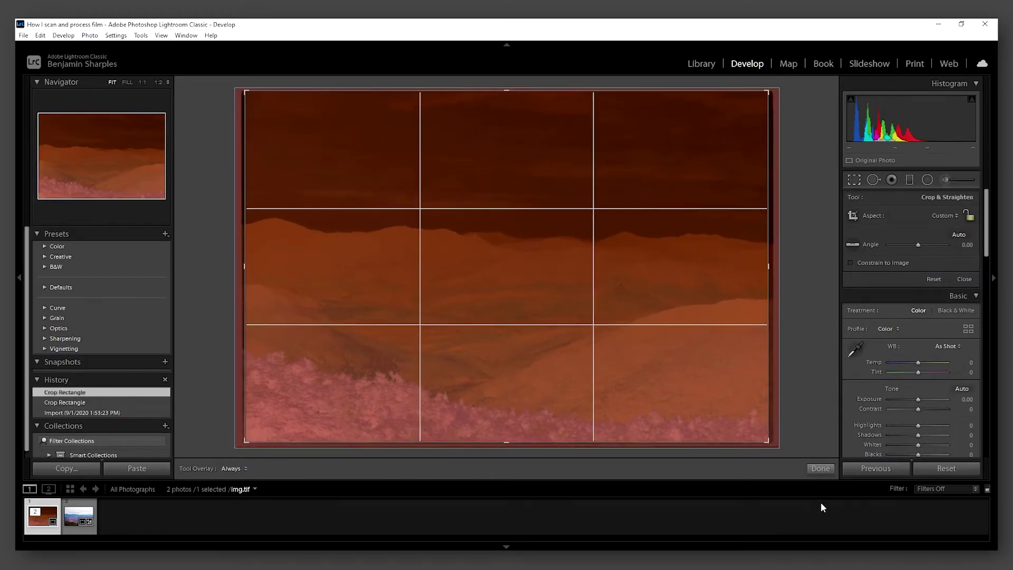
{"action": "left_click", "coordinate": [822, 469]}
Step: Set the original scan's white balance to Auto and convert the negative with Negative Lab Pro
{"action": "left_click", "coordinate": [937, 249]}
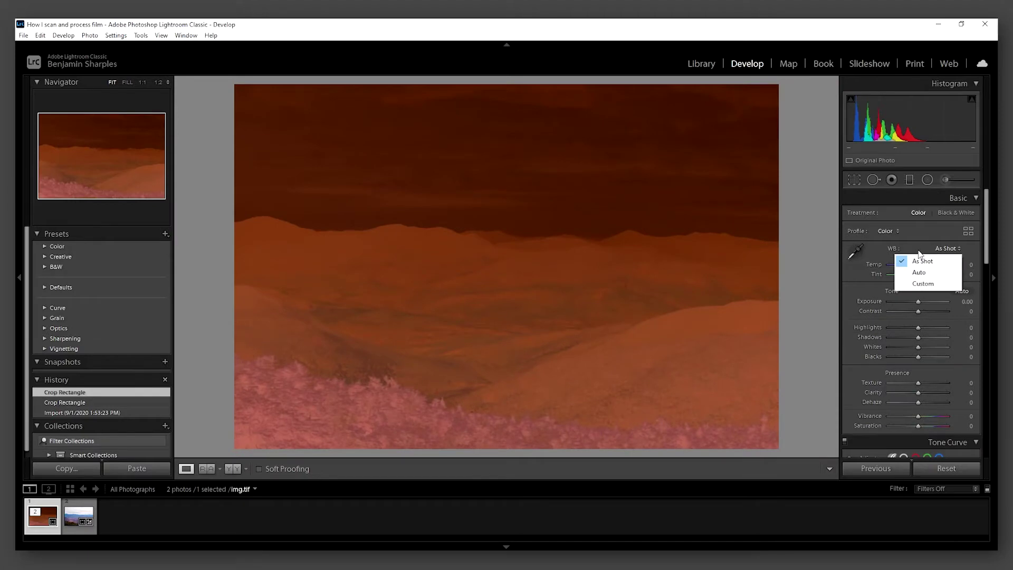
{"action": "left_click", "coordinate": [920, 273]}
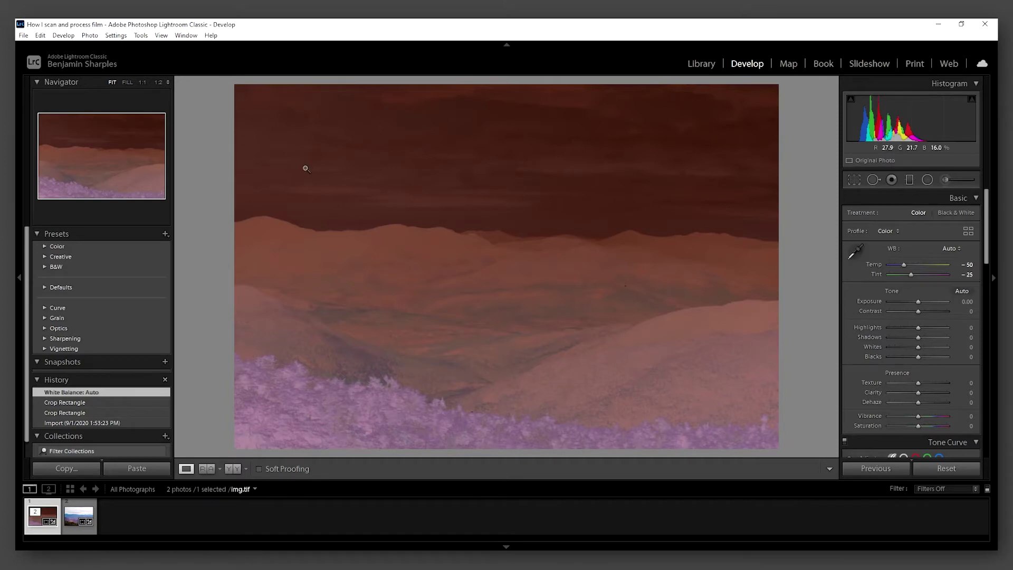
{"action": "key", "text": "alt"}
{"action": "key", "text": "ctrl+n"}
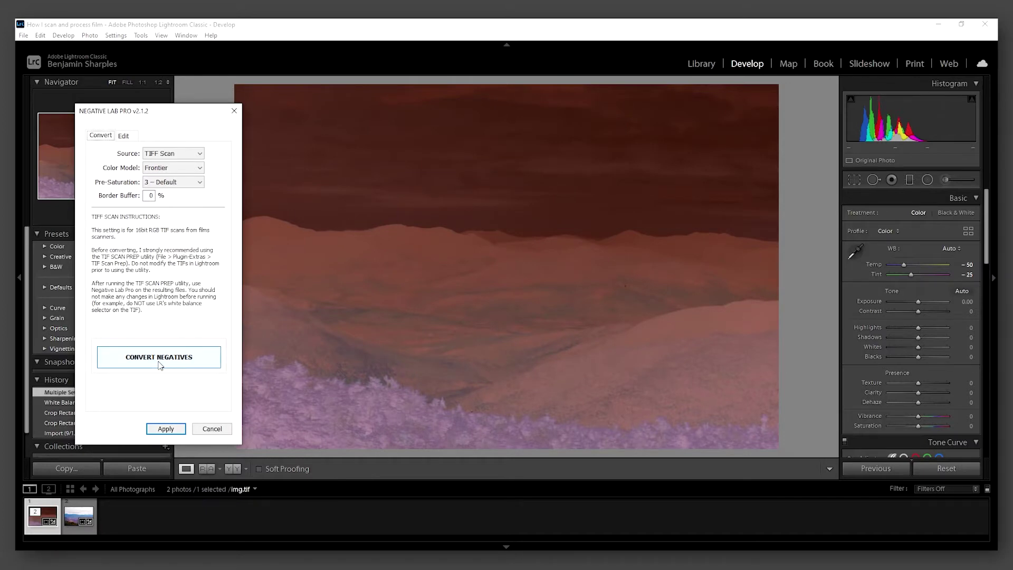
{"action": "left_click", "coordinate": [160, 363]}
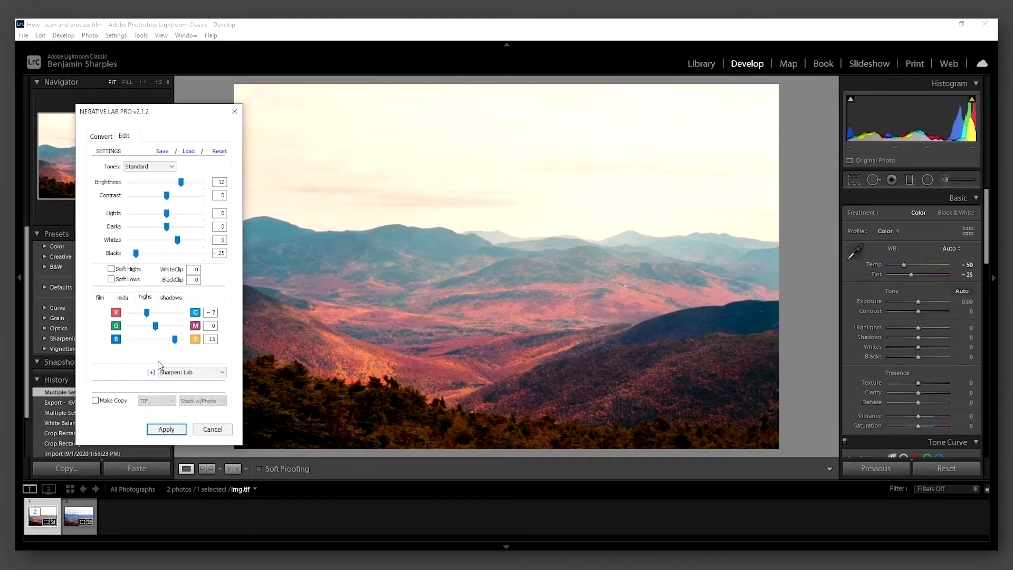
Step: Reset the edit settings, choose the Linear Deep tone profile and enable Soft Highs and Soft Lows
{"action": "left_click", "coordinate": [216, 152]}
{"action": "left_click", "coordinate": [168, 167]}
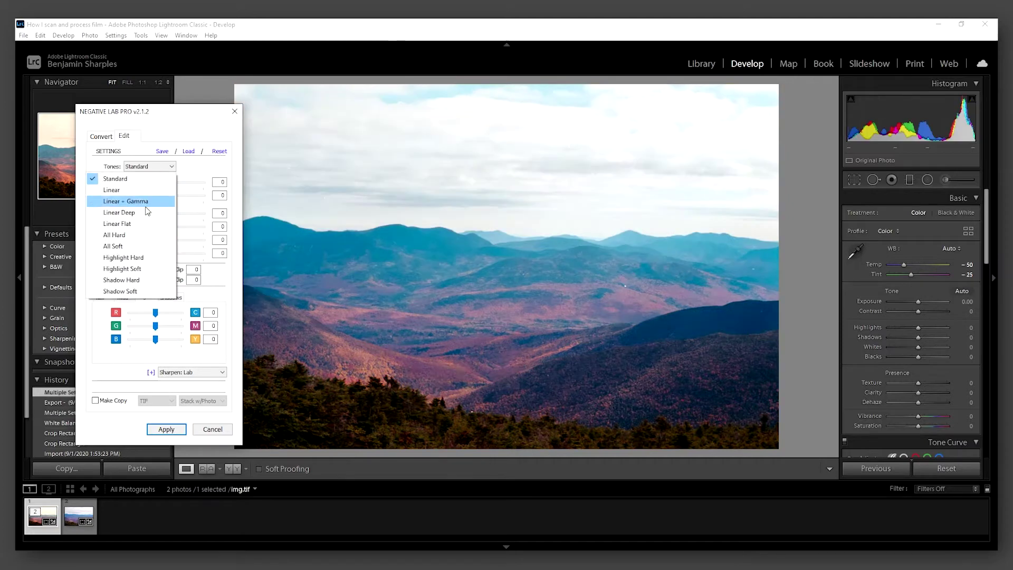
{"action": "left_click", "coordinate": [134, 213]}
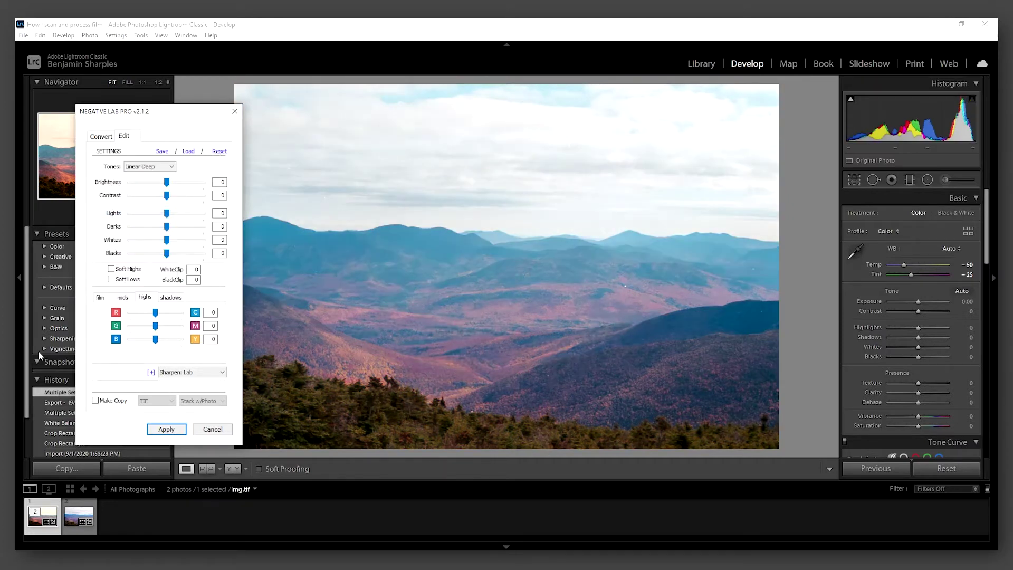
{"action": "left_click", "coordinate": [111, 269]}
{"action": "left_click", "coordinate": [118, 271]}
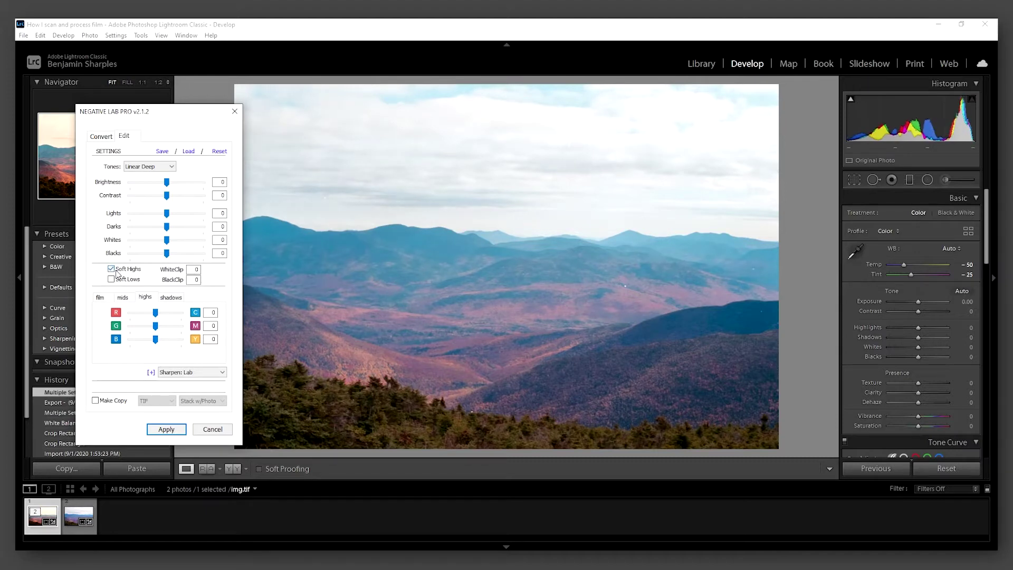
{"action": "left_click", "coordinate": [118, 281]}
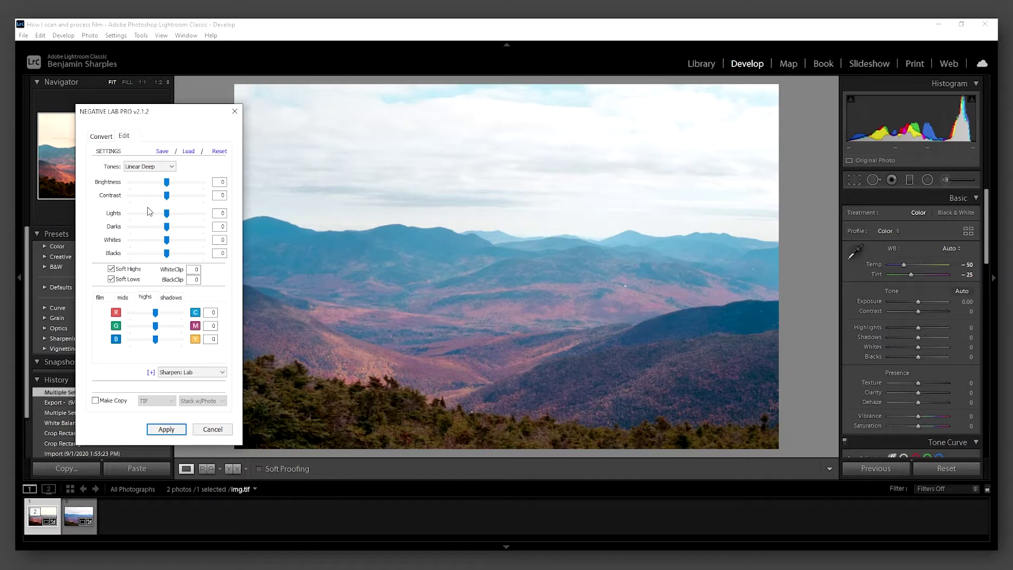
Step: Try the All Soft tone profile with raised brightness, and reset back to Linear Deep
{"action": "left_click", "coordinate": [149, 166]}
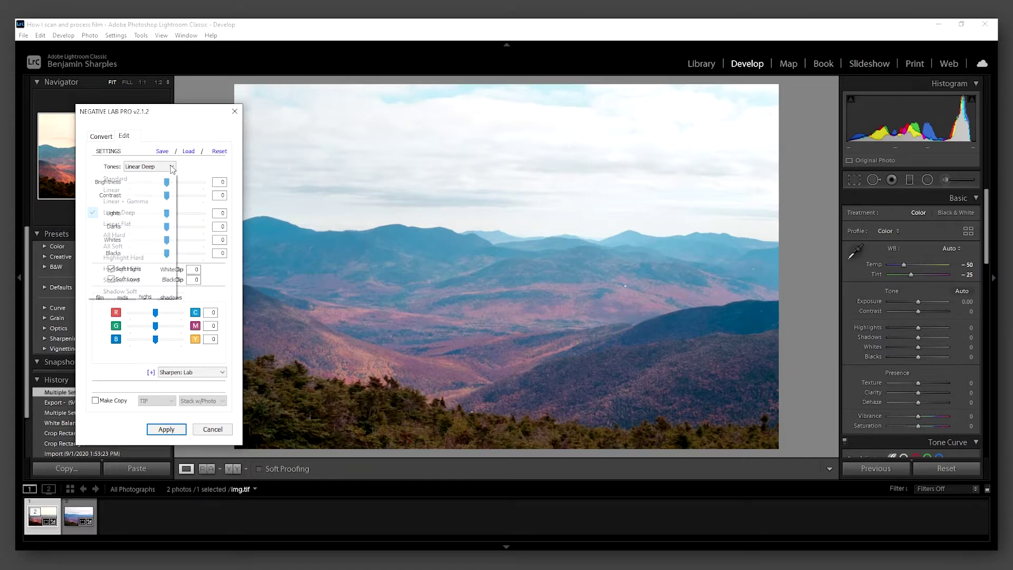
{"action": "left_click", "coordinate": [142, 289]}
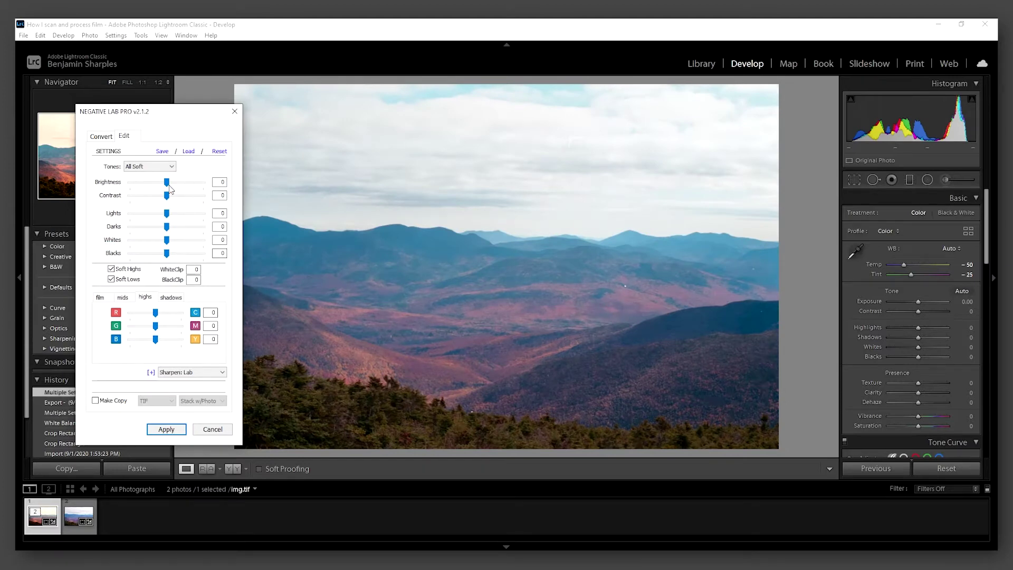
{"action": "left_click_drag", "start_coordinate": [168, 183], "coordinate": [175, 183]}
{"action": "left_click", "coordinate": [215, 152]}
{"action": "left_click", "coordinate": [158, 167]}
{"action": "left_click", "coordinate": [143, 211]}
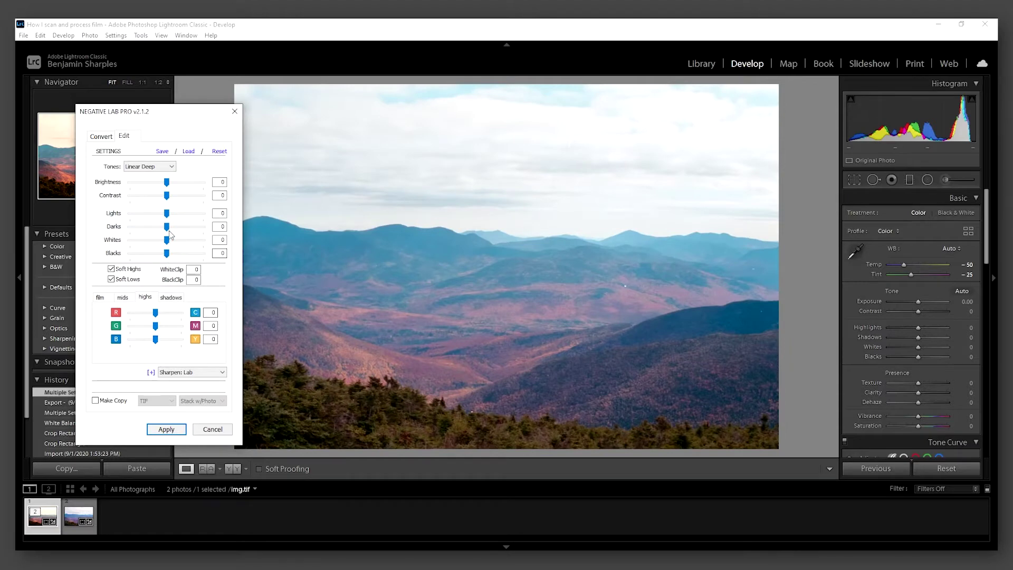
Step: Set Darks to -11, Whites to 6, Lights to -8, Brightness to 3 and Contrast to 4, with Soft Highs off
{"action": "mouse_move", "coordinate": [167, 228]}
{"action": "left_mouse_down"}
{"action": "mouse_move", "coordinate": [156, 230]}
{"action": "mouse_move", "coordinate": [168, 242]}
{"action": "mouse_move", "coordinate": [187, 241]}
{"action": "mouse_move", "coordinate": [173, 242]}
{"action": "left_mouse_up"}
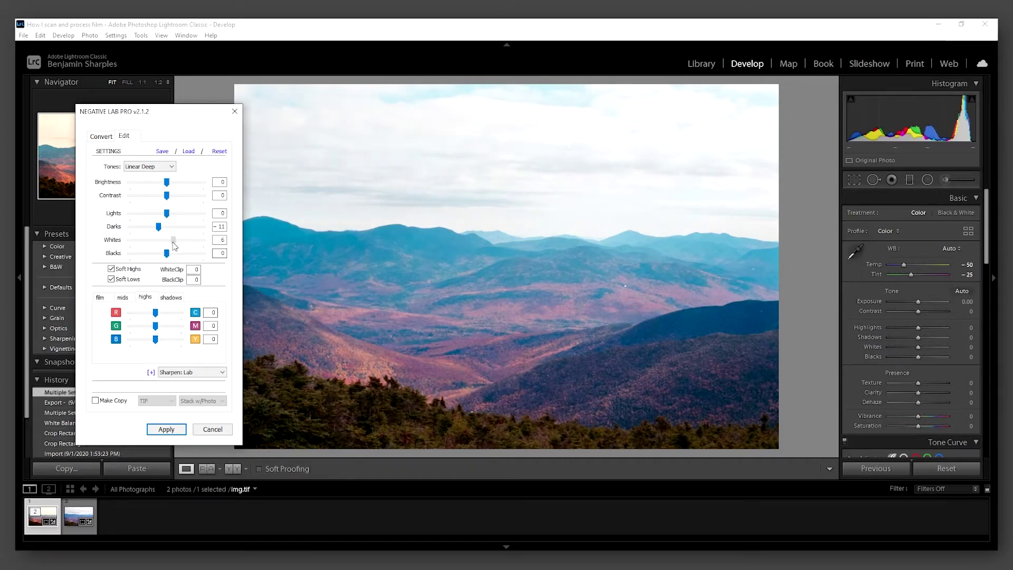
{"action": "left_click", "coordinate": [127, 270]}
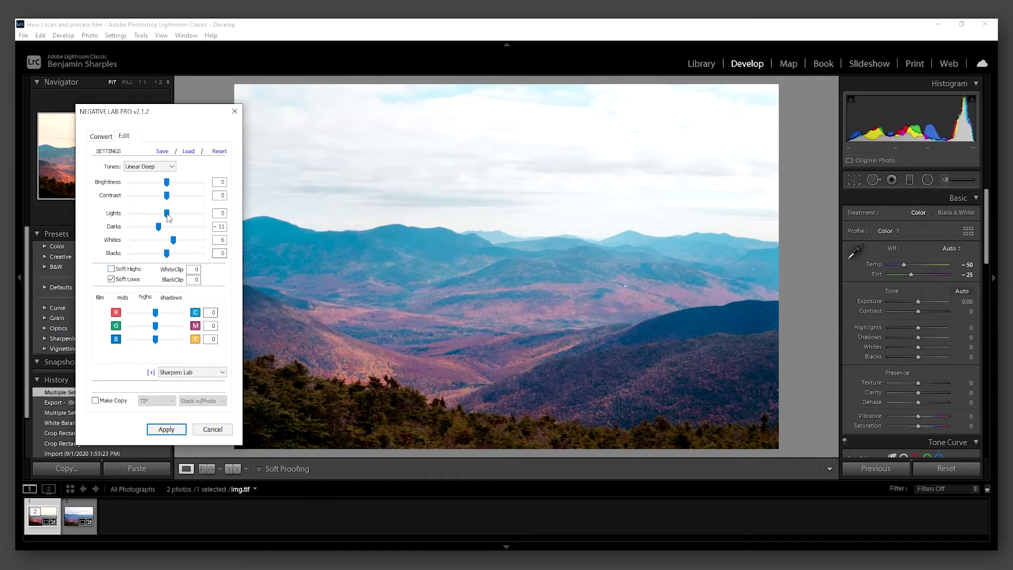
{"action": "left_click_drag", "start_coordinate": [169, 216], "coordinate": [163, 223]}
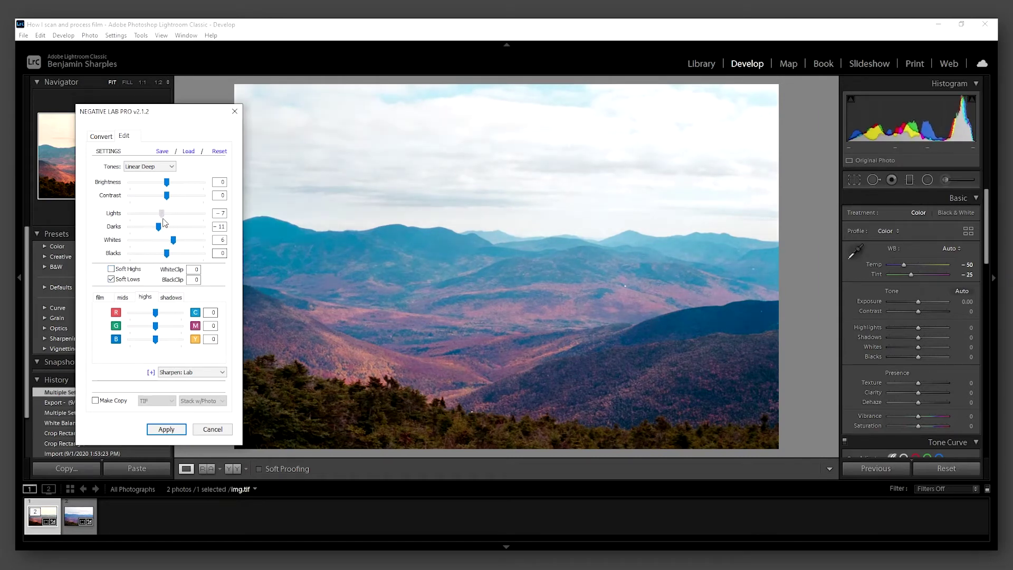
{"action": "left_click_drag", "start_coordinate": [166, 182], "coordinate": [174, 201]}
{"action": "left_click", "coordinate": [165, 372]}
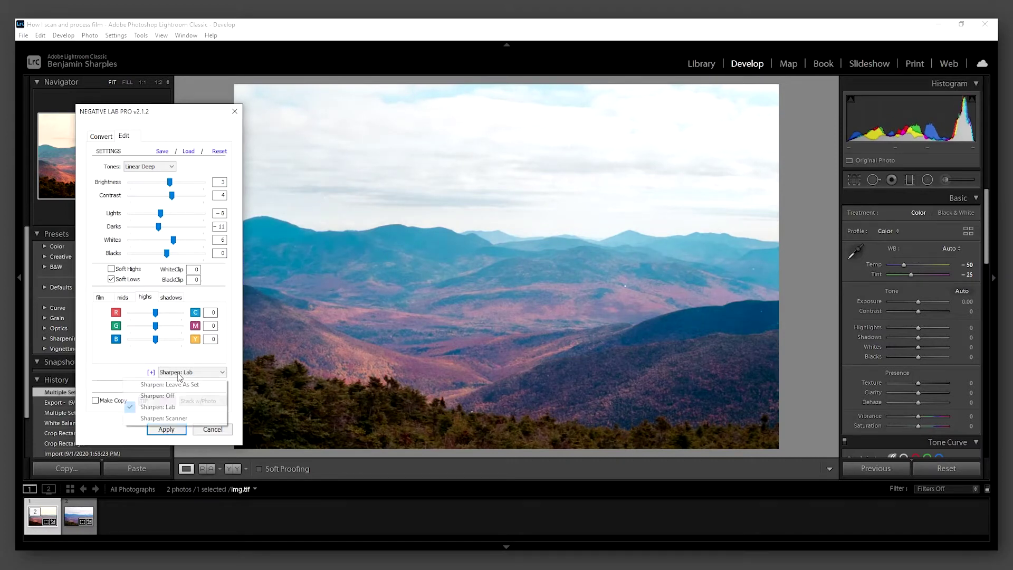
{"action": "left_click", "coordinate": [127, 375]}
Step: Shift the midtones toward green and fine-tune the blue-yellow balance of the mids and highs
{"action": "left_click", "coordinate": [132, 299]}
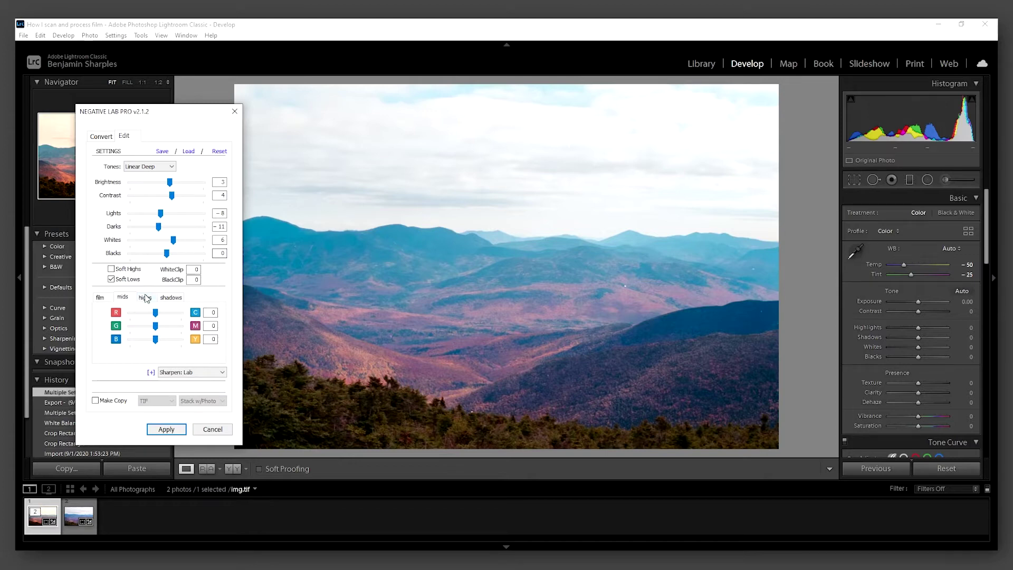
{"action": "left_click", "coordinate": [146, 302]}
{"action": "left_click", "coordinate": [125, 298]}
{"action": "mouse_move", "coordinate": [155, 328]}
{"action": "left_mouse_down"}
{"action": "mouse_move", "coordinate": [141, 333]}
{"action": "mouse_move", "coordinate": [155, 345]}
{"action": "left_mouse_up"}
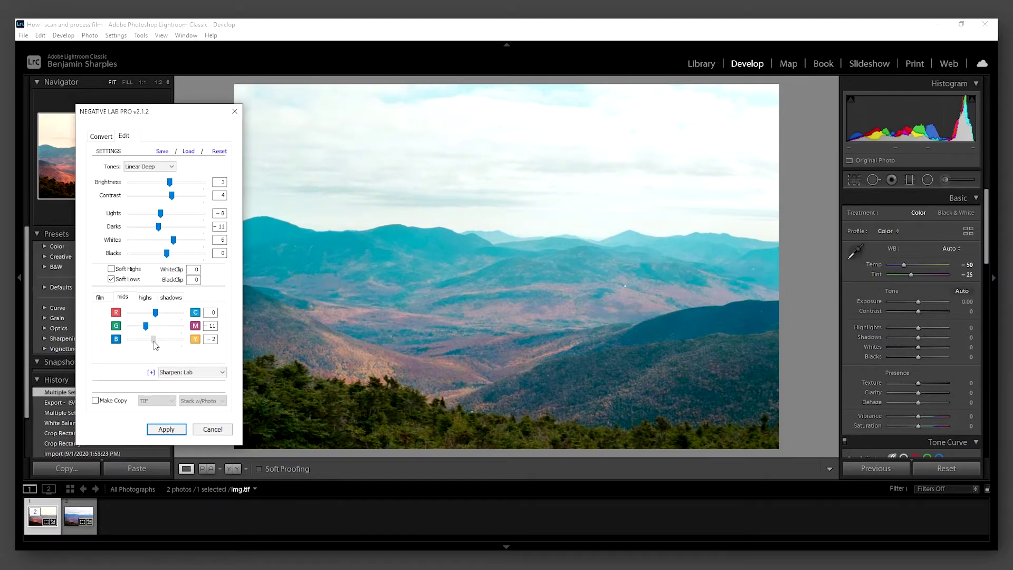
{"action": "left_click", "coordinate": [150, 297]}
{"action": "left_click_drag", "start_coordinate": [159, 345], "coordinate": [157, 348]}
Step: Set the red-cyan balance of the shadows to -3
{"action": "left_click", "coordinate": [170, 298]}
{"action": "left_click_drag", "start_coordinate": [156, 313], "coordinate": [149, 322]}
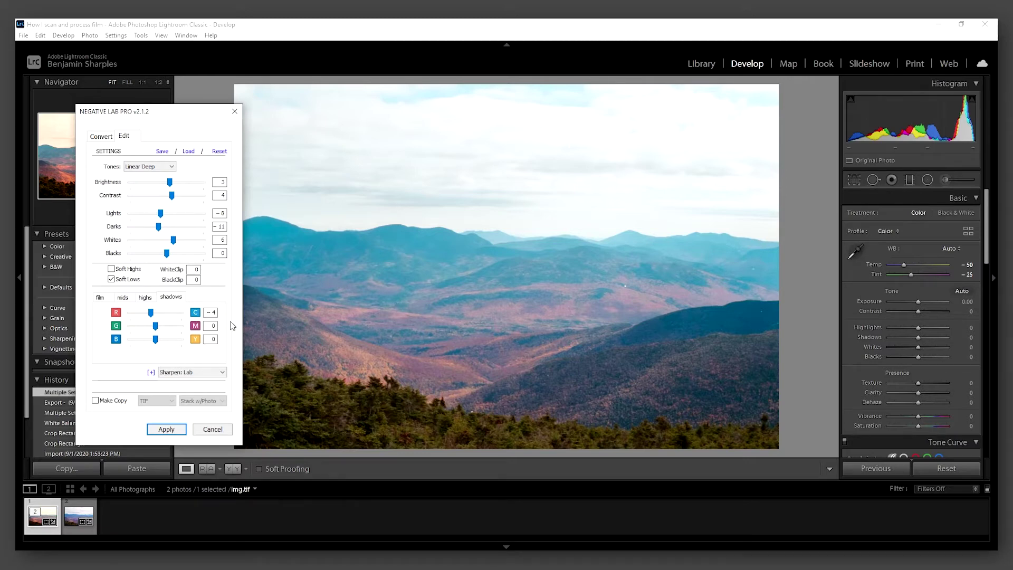
{"action": "left_click_drag", "start_coordinate": [151, 313], "coordinate": [152, 315]}
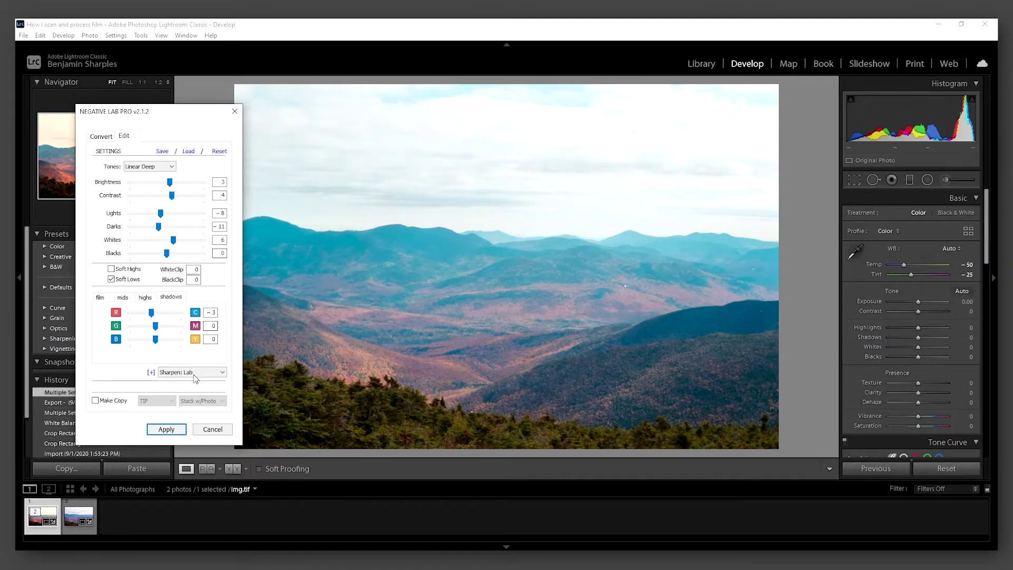
Step: Compare the Off and Lab sharpening options on the mountain ridge at 1:1
{"action": "key", "text": "z"}
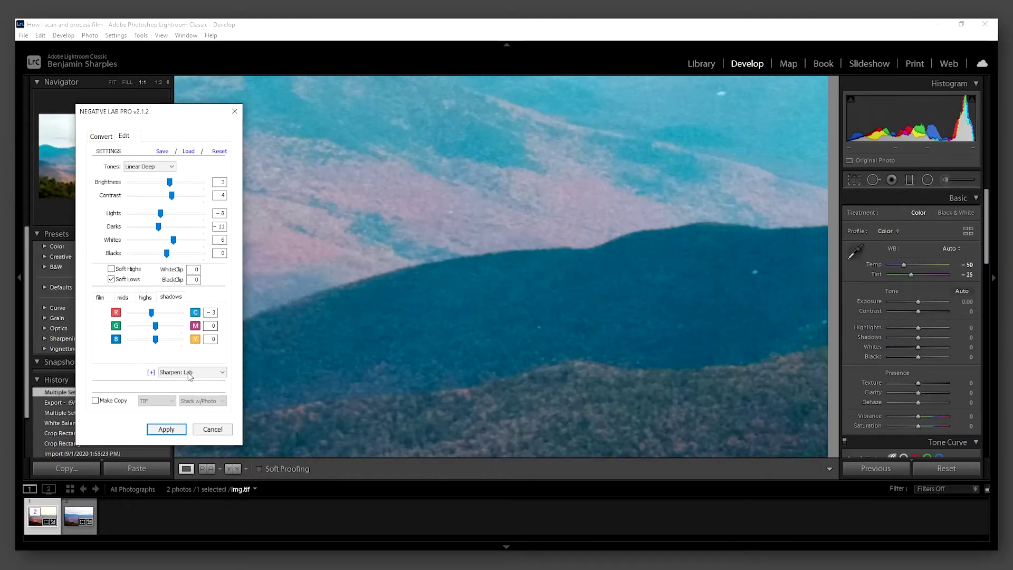
{"action": "left_click", "coordinate": [188, 373]}
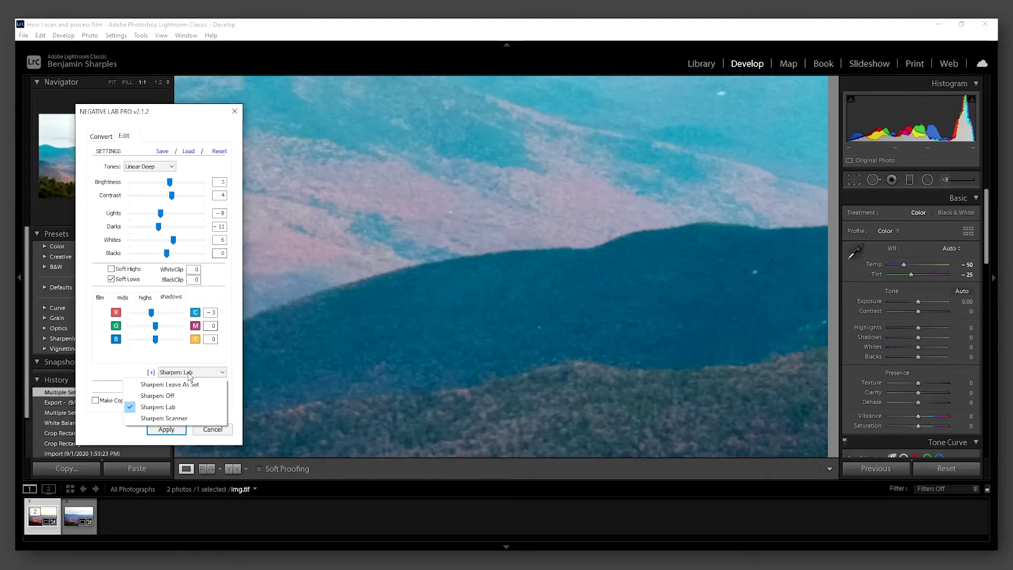
{"action": "left_click", "coordinate": [170, 395]}
{"action": "left_click", "coordinate": [201, 372]}
{"action": "left_click", "coordinate": [179, 405]}
{"action": "left_click", "coordinate": [174, 373]}
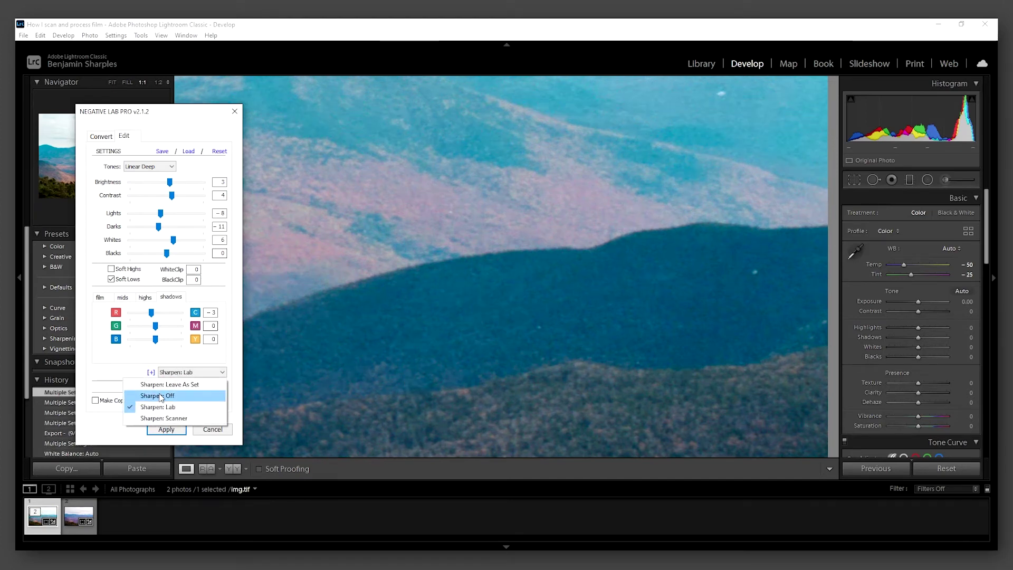
{"action": "left_click", "coordinate": [161, 395]}
{"action": "left_click", "coordinate": [174, 372]}
{"action": "left_click", "coordinate": [156, 406]}
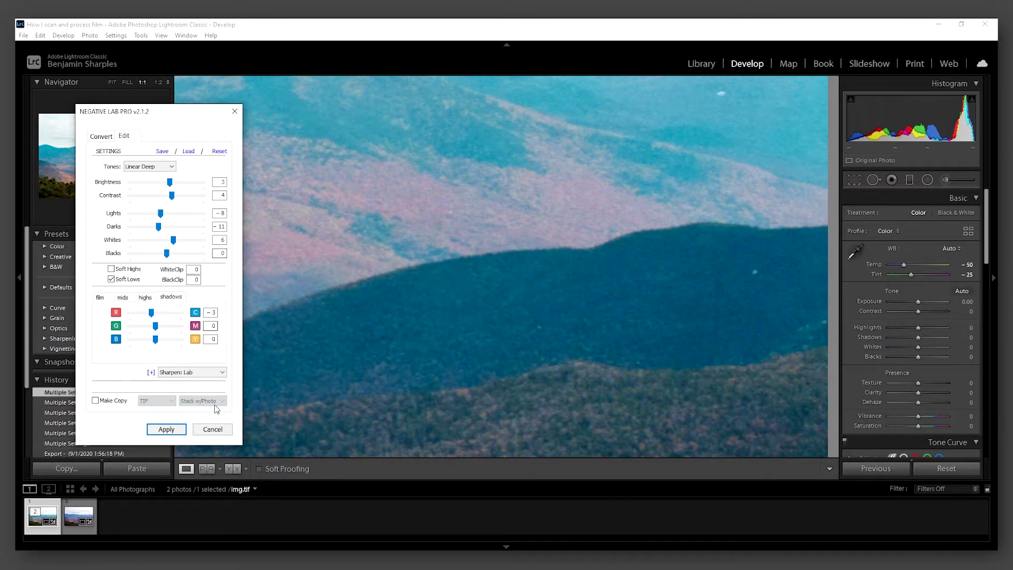
Step: Set sharpening to Off, apply the Negative Lab Pro edit and show the whole photo
{"action": "left_click", "coordinate": [172, 373]}
{"action": "left_click", "coordinate": [168, 395]}
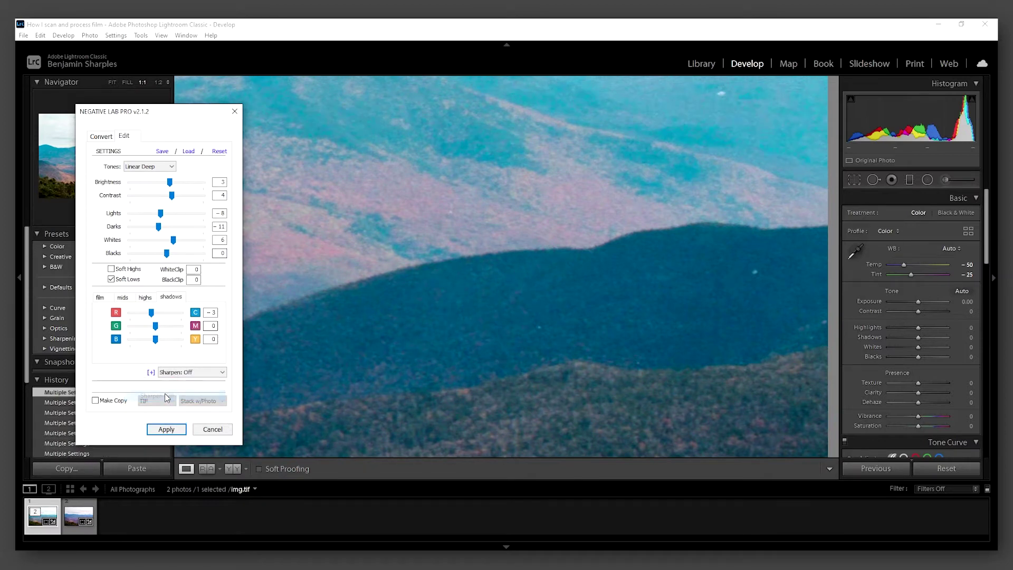
{"action": "left_click", "coordinate": [168, 428]}
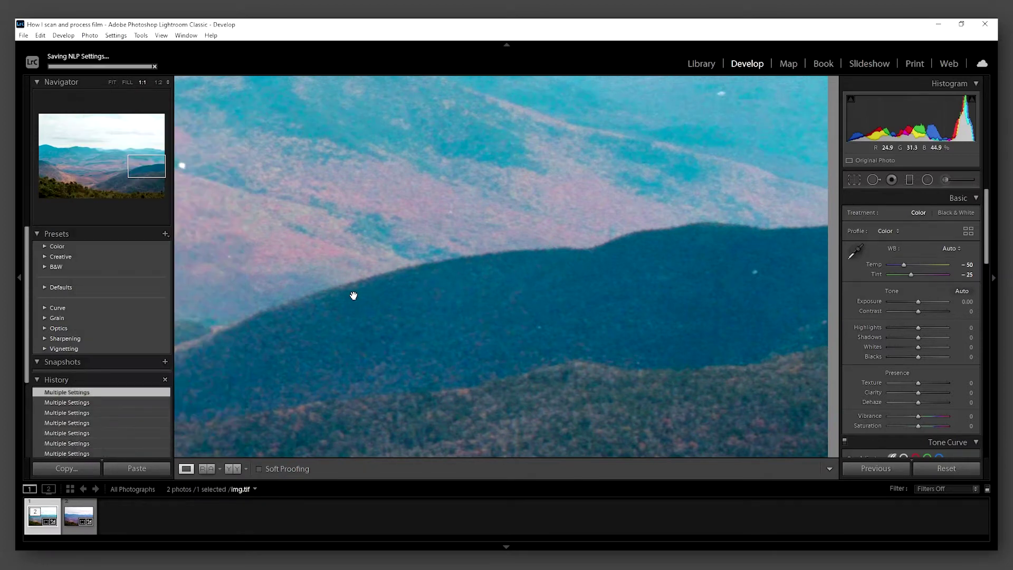
{"action": "left_click", "coordinate": [357, 255]}
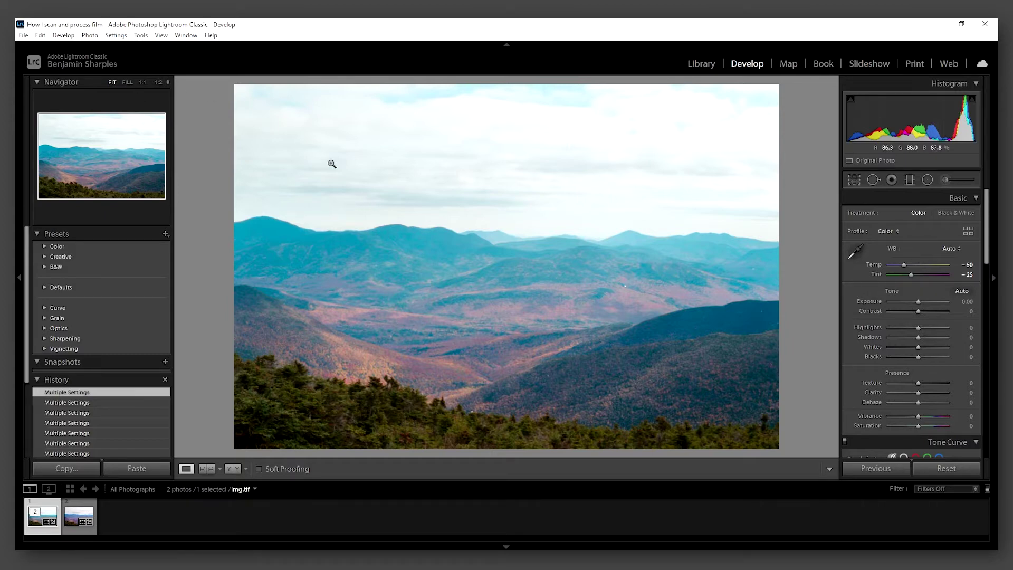
{"action": "left_click_drag", "start_coordinate": [625, 288], "coordinate": [568, 370]}
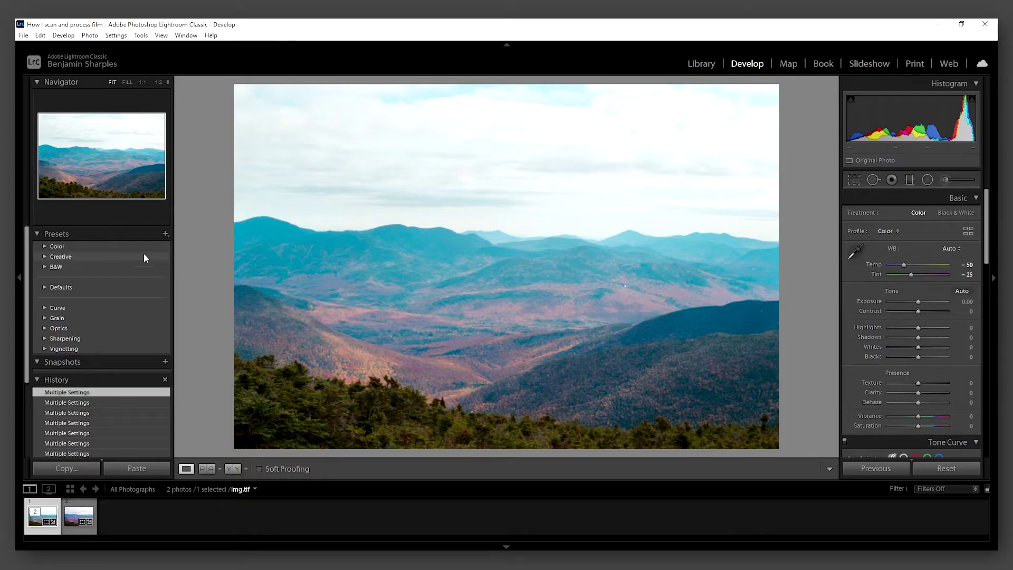
Step: Open a copy of the photo with Lightroom adjustments in Photoshop 2020 and maximize its window
{"action": "left_click", "coordinate": [93, 37]}
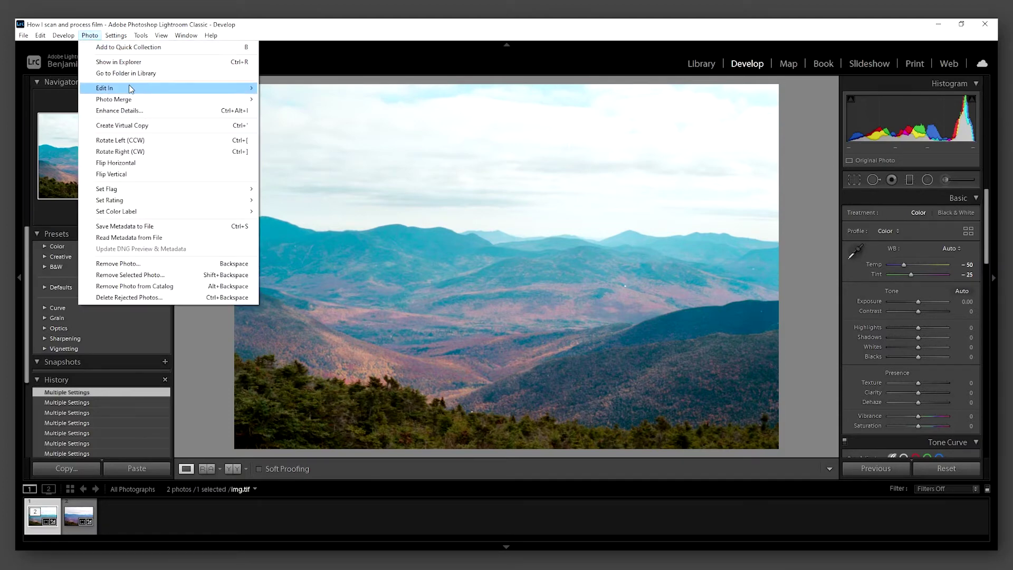
{"action": "mouse_move", "coordinate": [130, 89]}
{"action": "left_click", "coordinate": [340, 88]}
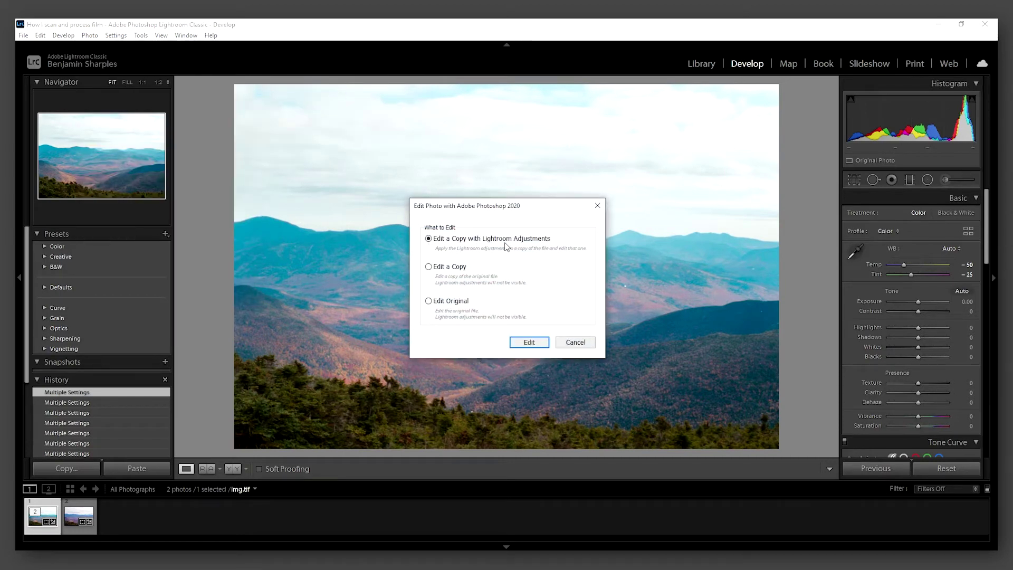
{"action": "left_click", "coordinate": [527, 342]}
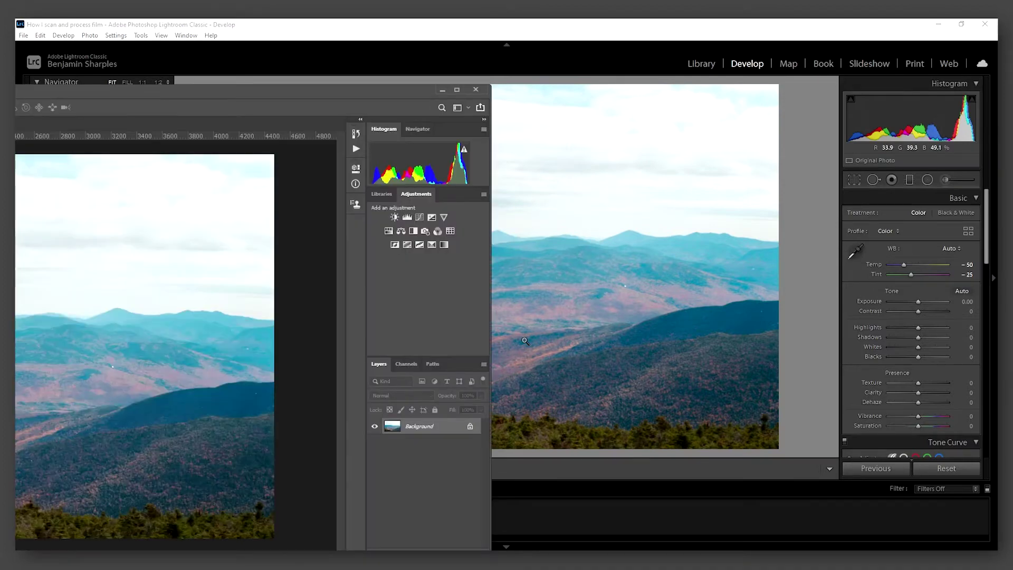
{"action": "left_click", "coordinate": [456, 89]}
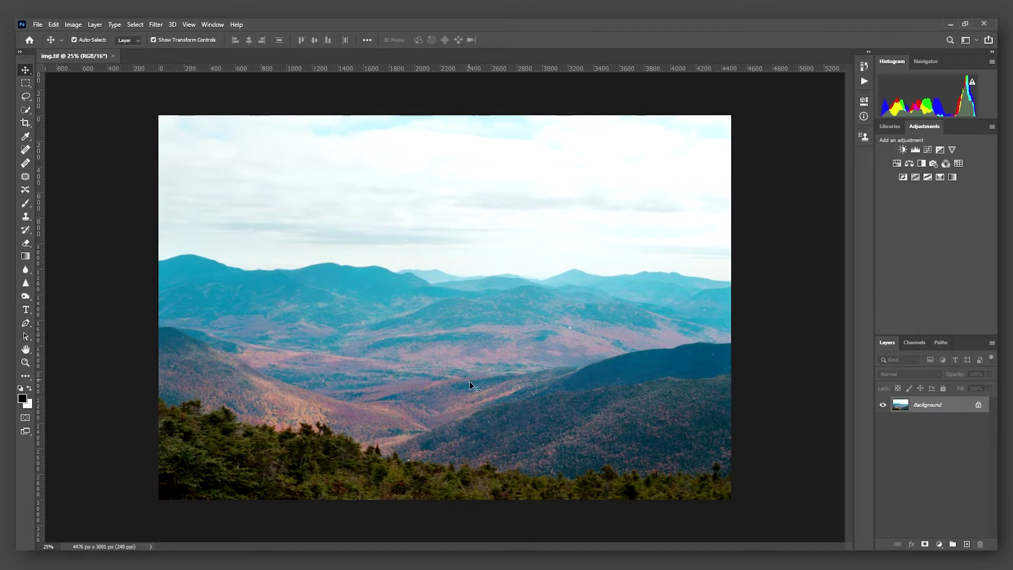
Step: Start the Smart Sharpen filter and check its preview on the mountains and the foreground trees
{"action": "left_click", "coordinate": [156, 24]}
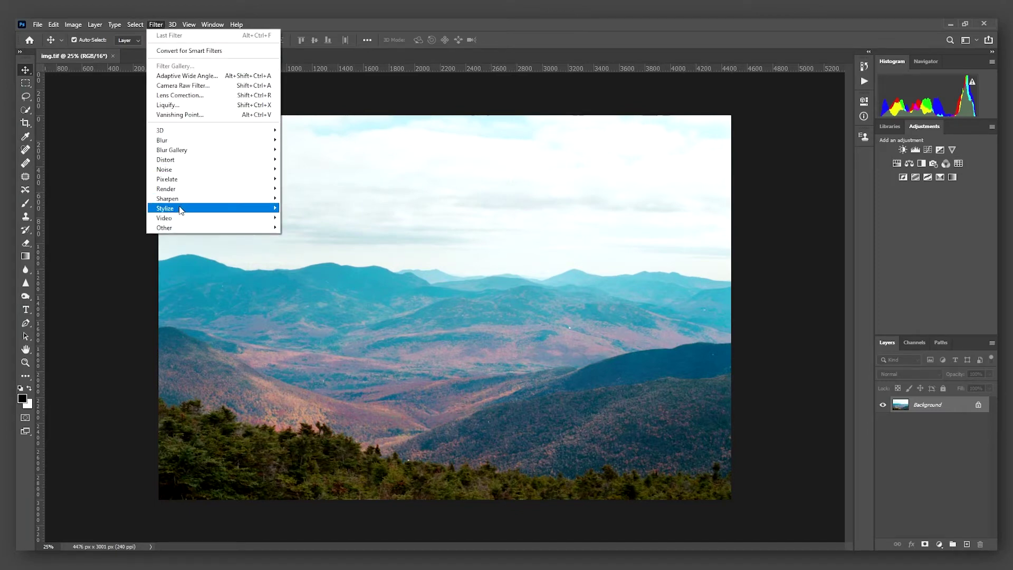
{"action": "mouse_move", "coordinate": [180, 199]}
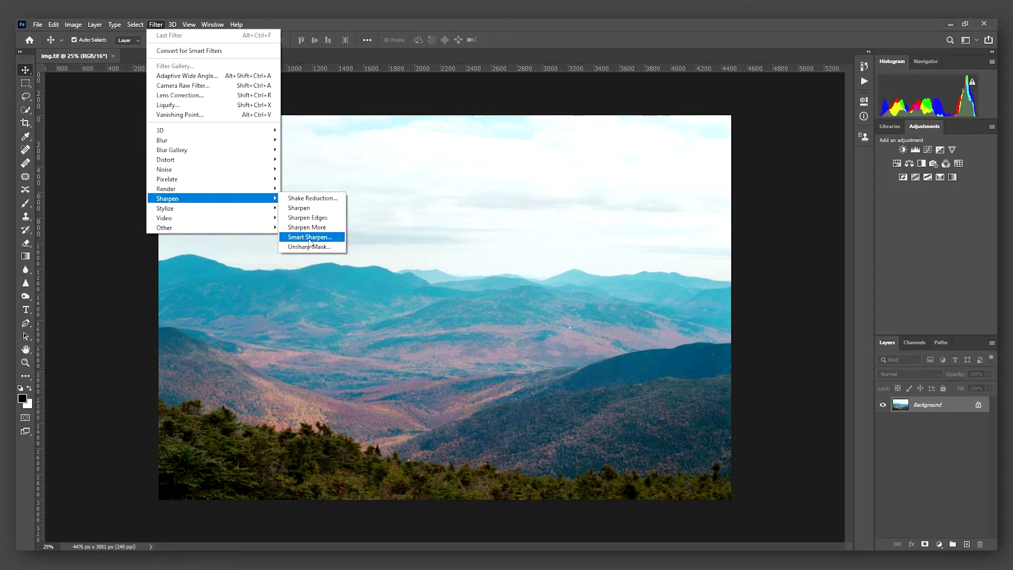
{"action": "left_click", "coordinate": [309, 239]}
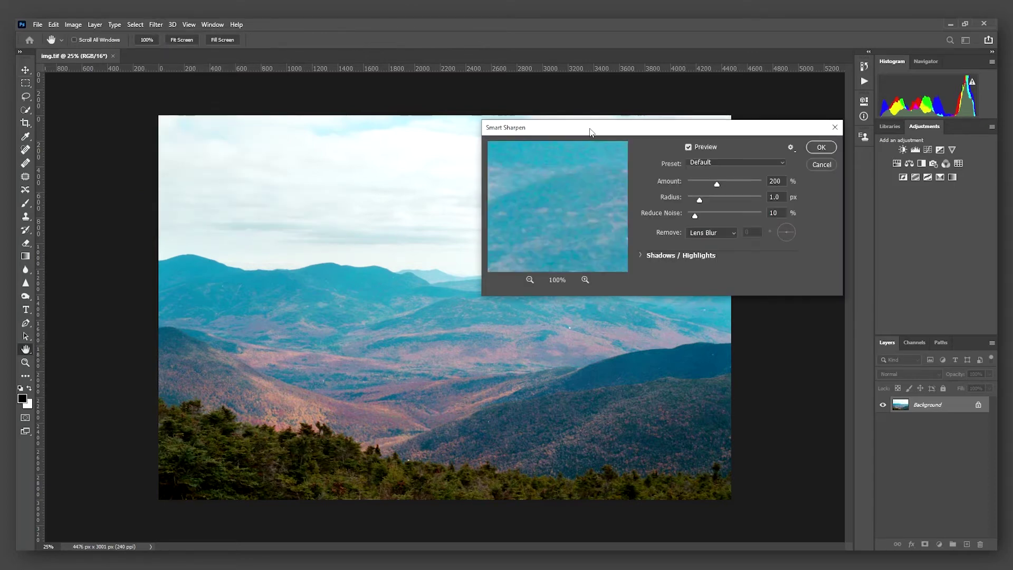
{"action": "left_click_drag", "start_coordinate": [601, 128], "coordinate": [547, 138]}
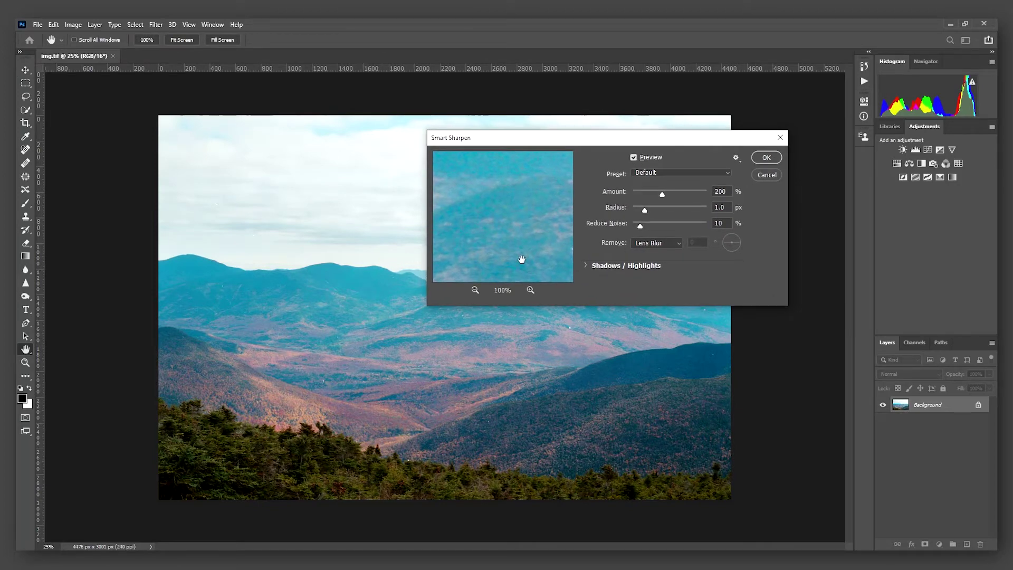
{"action": "scroll", "coordinate": [394, 324], "scroll_direction": "up", "scroll_amount": 5}
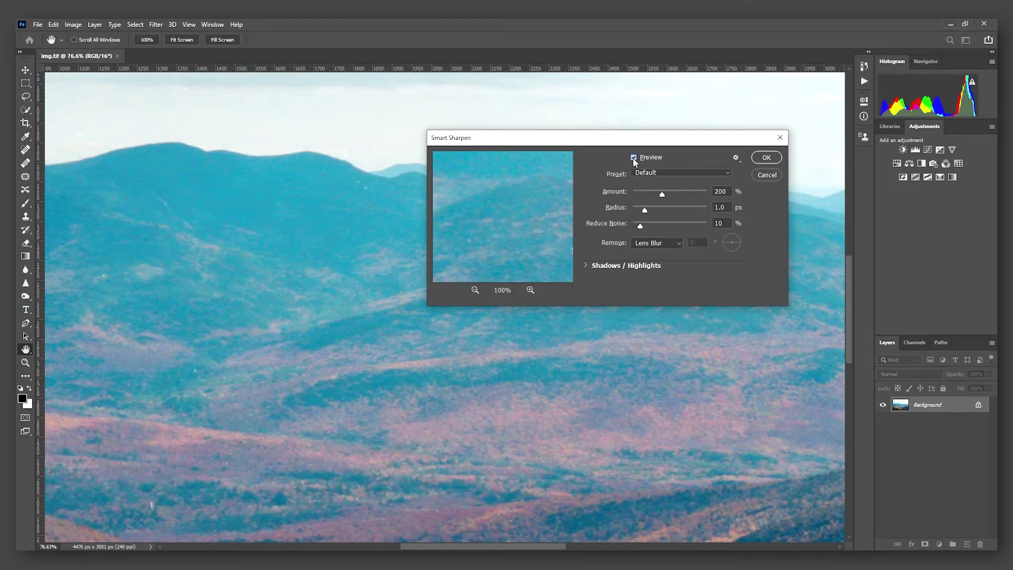
{"action": "scroll", "coordinate": [452, 402], "scroll_direction": "down", "scroll_amount": 4}
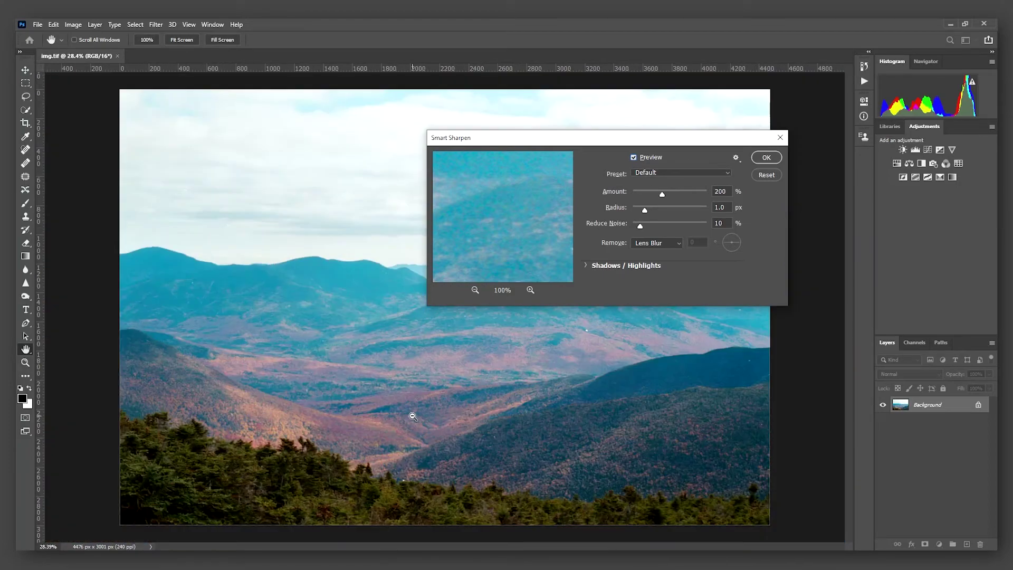
{"action": "scroll", "coordinate": [214, 488], "scroll_direction": "up", "scroll_amount": 6}
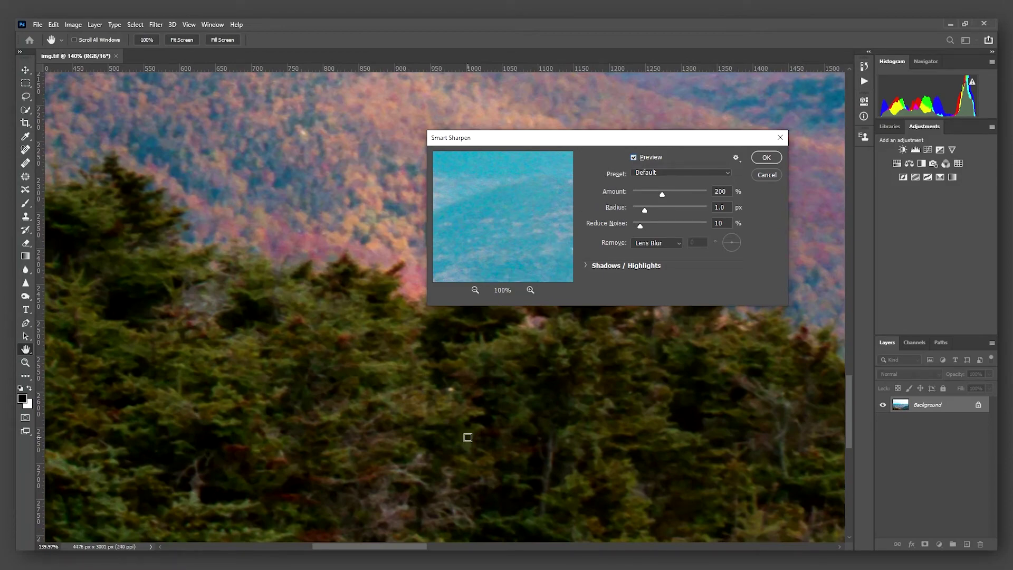
{"action": "scroll", "coordinate": [488, 407], "scroll_direction": "down", "scroll_amount": 4}
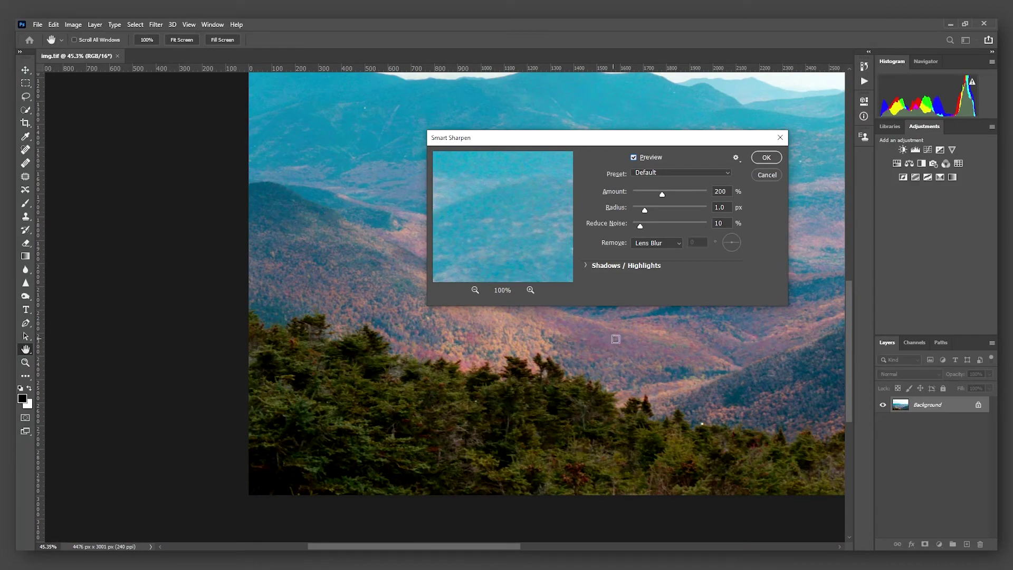
Step: Apply Smart Sharpen with amount 200%, radius 1.0 px, noise reduction 10% and Lens Blur removal, and fit the photo in view
{"action": "key", "text": "p"}
{"action": "left_click", "coordinate": [637, 157]}
{"action": "left_click", "coordinate": [766, 158]}
{"action": "key", "text": "v"}
{"action": "scroll", "coordinate": [328, 343], "scroll_direction": "down", "scroll_amount": 3}
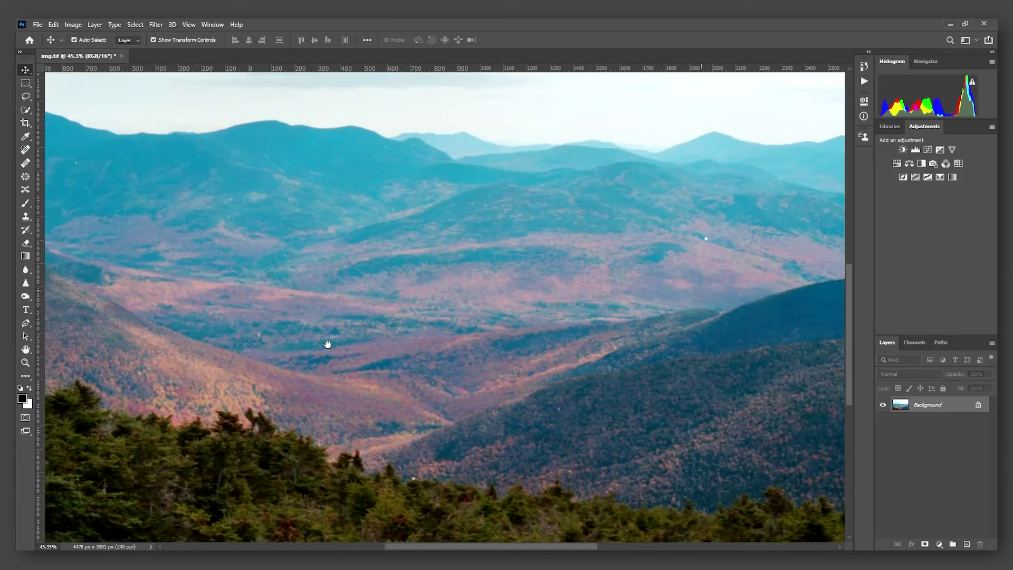
{"action": "key", "text": "ctrl+0"}
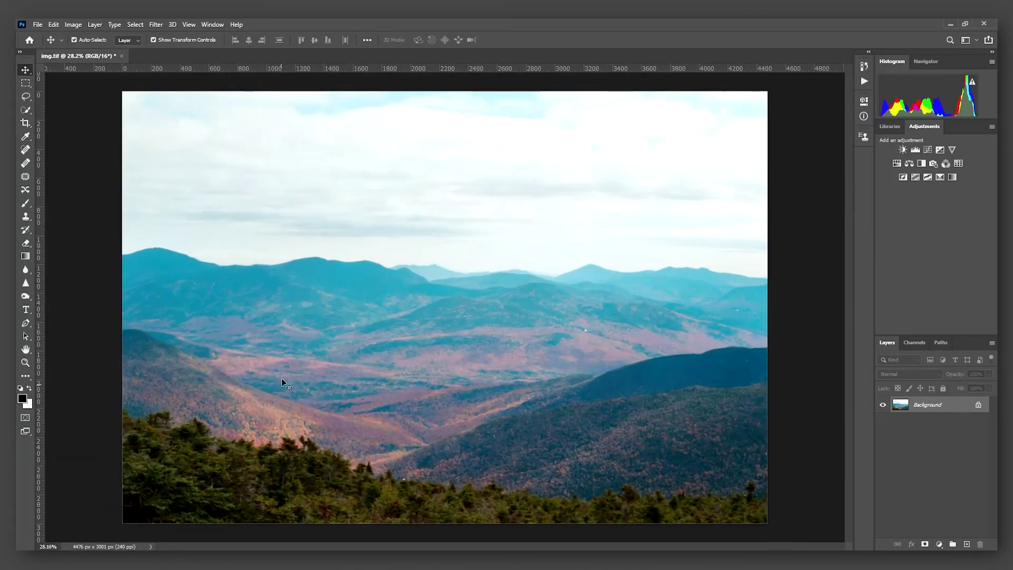
Step: Remove the large white speck on the pink hillside with the Spot Healing Brush set to 27 px
{"action": "left_click", "coordinate": [26, 151]}
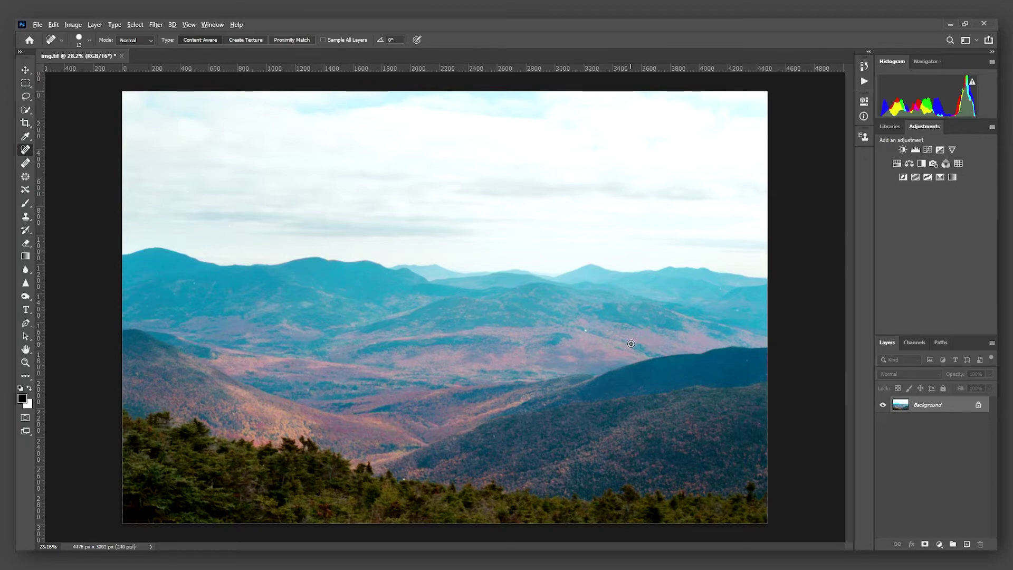
{"action": "scroll", "coordinate": [629, 343], "scroll_direction": "up", "scroll_amount": 10}
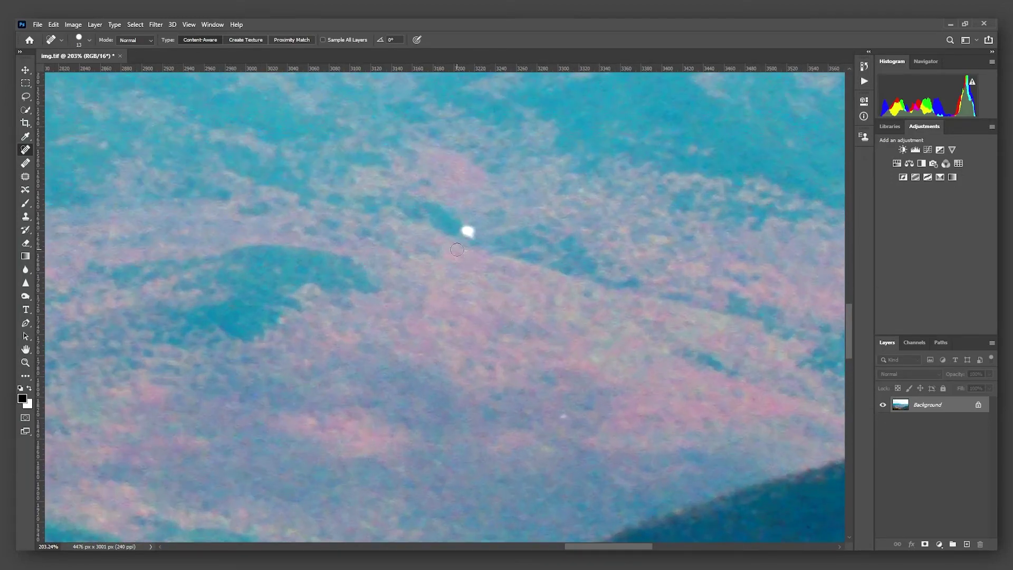
{"action": "right_click", "coordinate": [457, 247]}
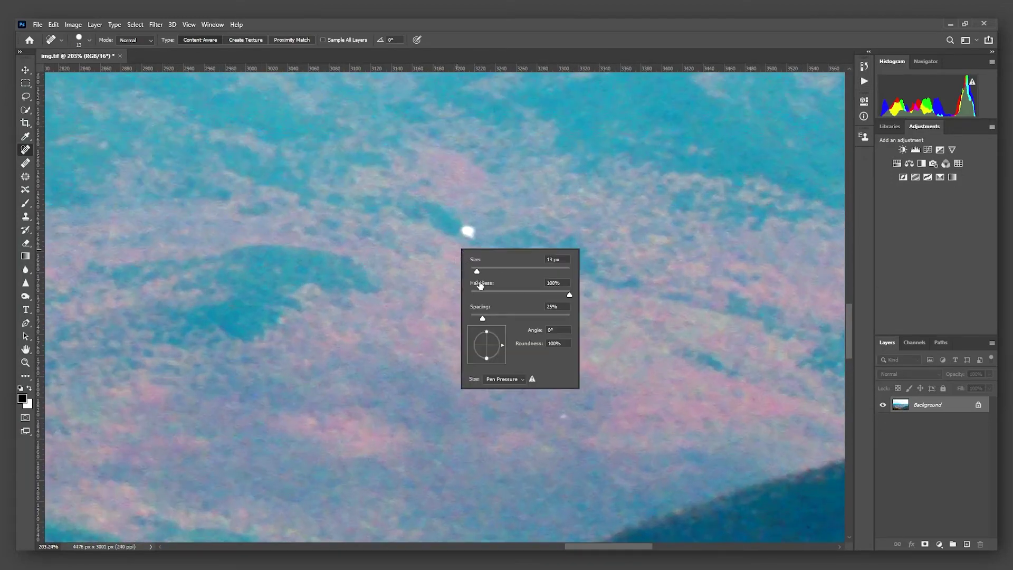
{"action": "left_click_drag", "start_coordinate": [477, 271], "coordinate": [478, 271]}
{"action": "left_click", "coordinate": [469, 230]}
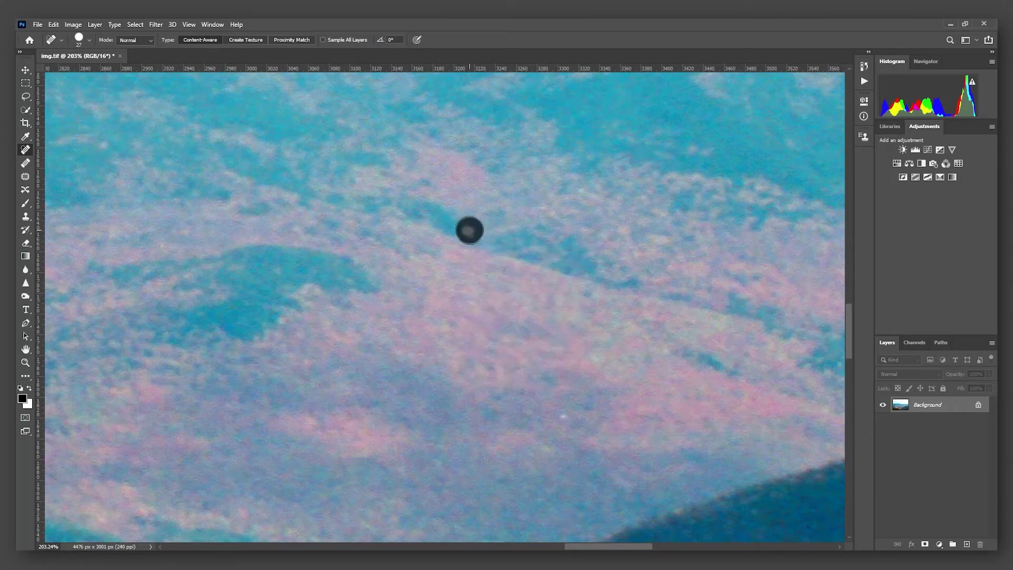
Step: Heal the small dust specks across the hillside toward the photo's right edge
{"action": "mouse_move", "coordinate": [586, 258]}
{"action": "left_mouse_down"}
{"action": "mouse_move", "coordinate": [242, 280]}
{"action": "mouse_move", "coordinate": [391, 285]}
{"action": "mouse_move", "coordinate": [424, 223]}
{"action": "mouse_move", "coordinate": [381, 156]}
{"action": "mouse_move", "coordinate": [382, 61]}
{"action": "left_mouse_up"}
{"action": "left_click", "coordinate": [464, 404]}
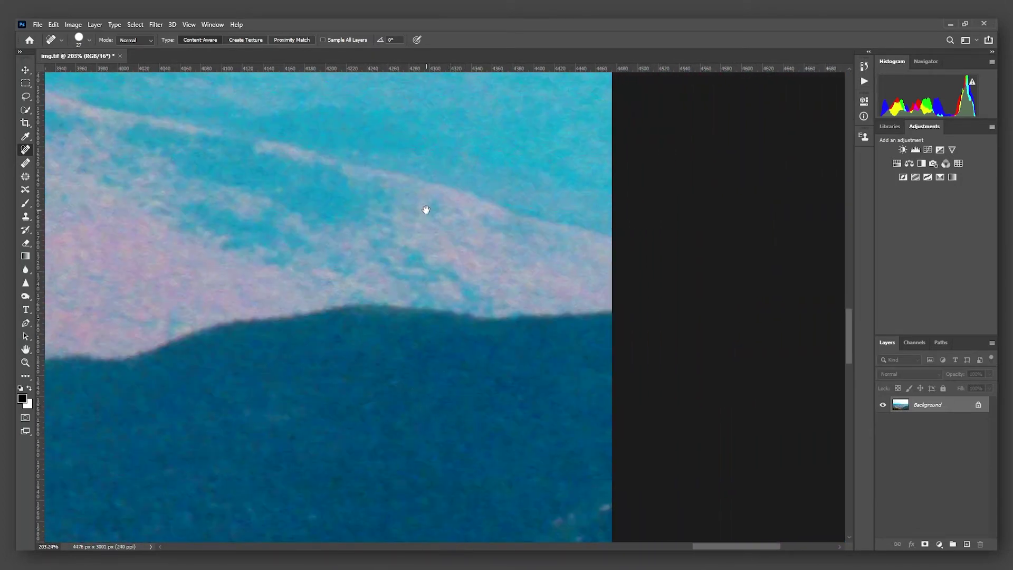
{"action": "left_click_drag", "start_coordinate": [425, 210], "coordinate": [452, 463]}
{"action": "left_click_drag", "start_coordinate": [296, 149], "coordinate": [304, 149]}
{"action": "left_click", "coordinate": [428, 115]}
Step: Heal the light speck on the dark forested slope above the foreground trees
{"action": "scroll", "coordinate": [355, 264], "scroll_direction": "down", "scroll_amount": 5}
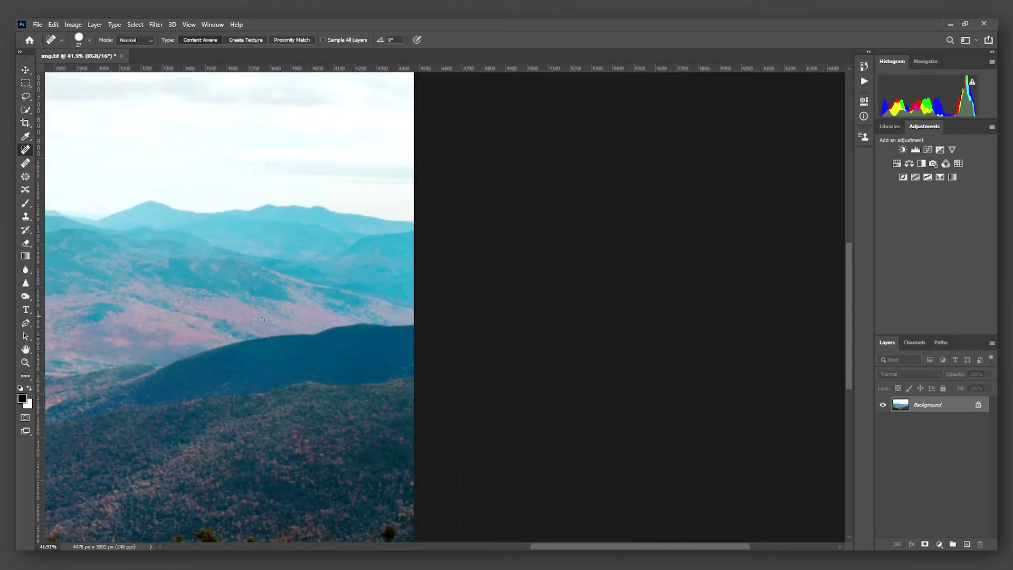
{"action": "left_click_drag", "start_coordinate": [284, 305], "coordinate": [576, 124]}
{"action": "mouse_move", "coordinate": [414, 241]}
{"action": "left_mouse_down"}
{"action": "mouse_move", "coordinate": [538, 295]}
{"action": "mouse_move", "coordinate": [254, 255]}
{"action": "left_mouse_up"}
{"action": "scroll", "coordinate": [596, 327], "scroll_direction": "up", "scroll_amount": 6}
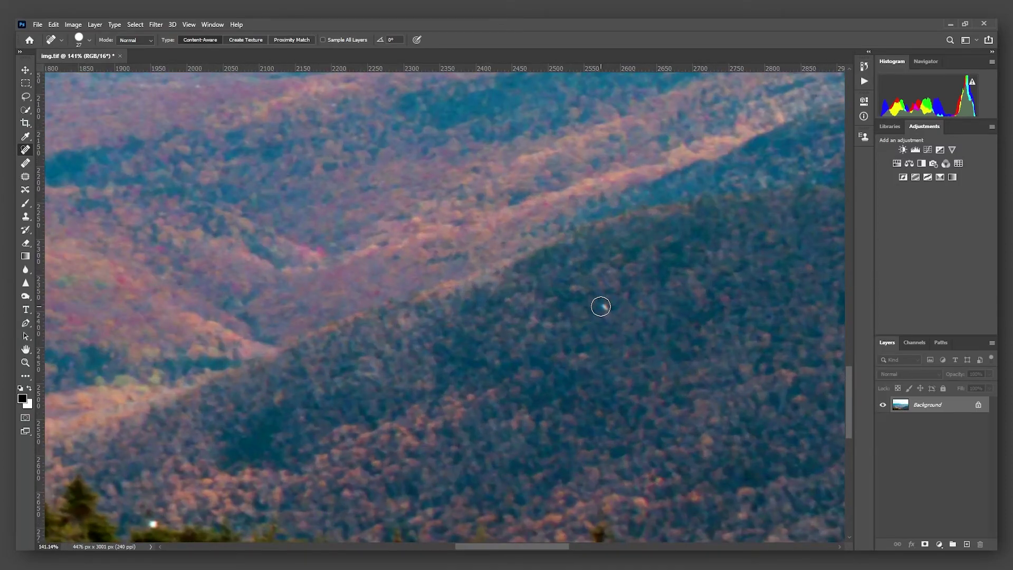
{"action": "scroll", "coordinate": [405, 307], "scroll_direction": "down", "scroll_amount": 6}
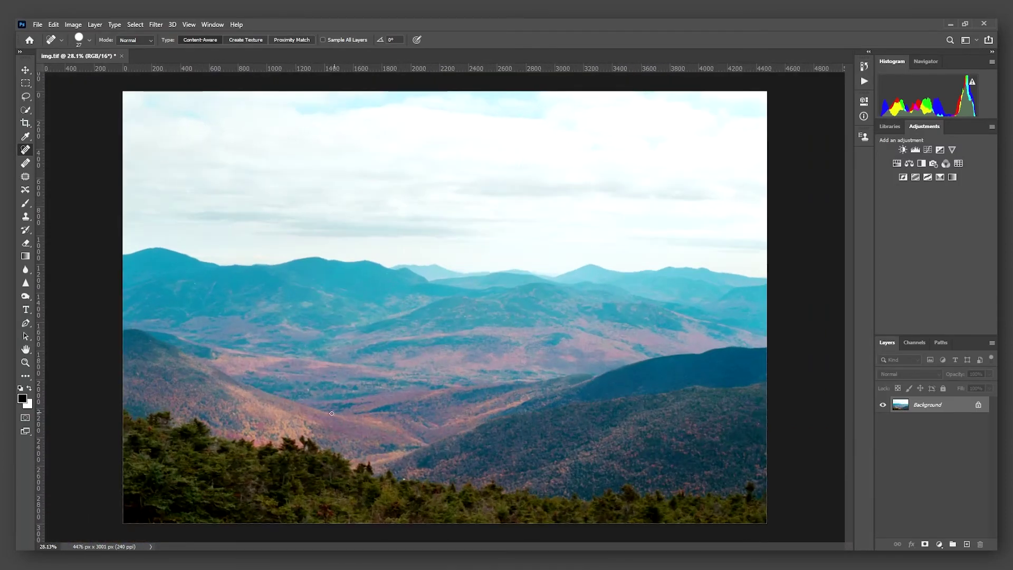
Step: Heal the short white vertical scratch and the nearby specks in the valley
{"action": "scroll", "coordinate": [330, 415], "scroll_direction": "up", "scroll_amount": 10}
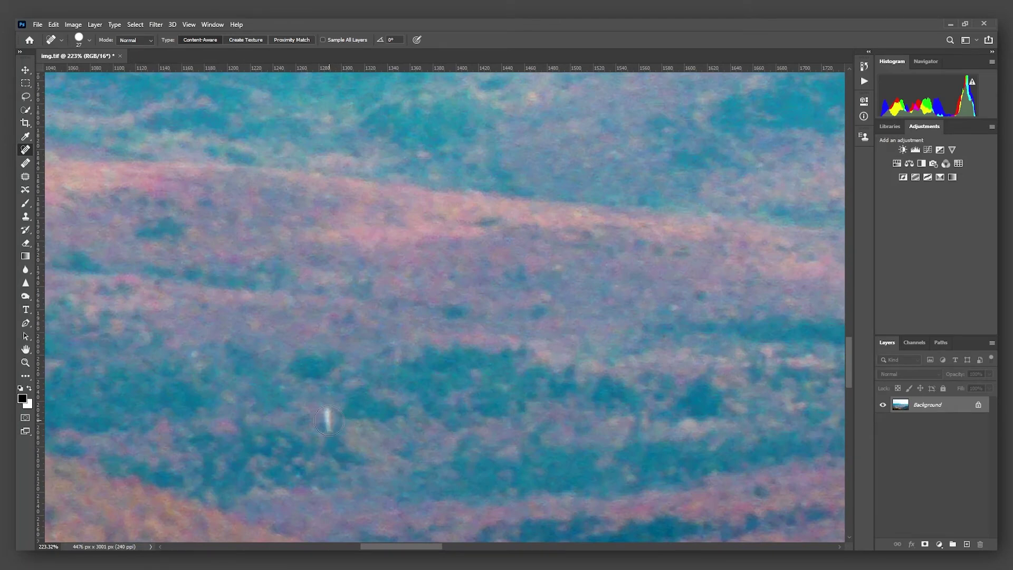
{"action": "scroll", "coordinate": [524, 290], "scroll_direction": "down", "scroll_amount": 2}
{"action": "left_click", "coordinate": [450, 157]}
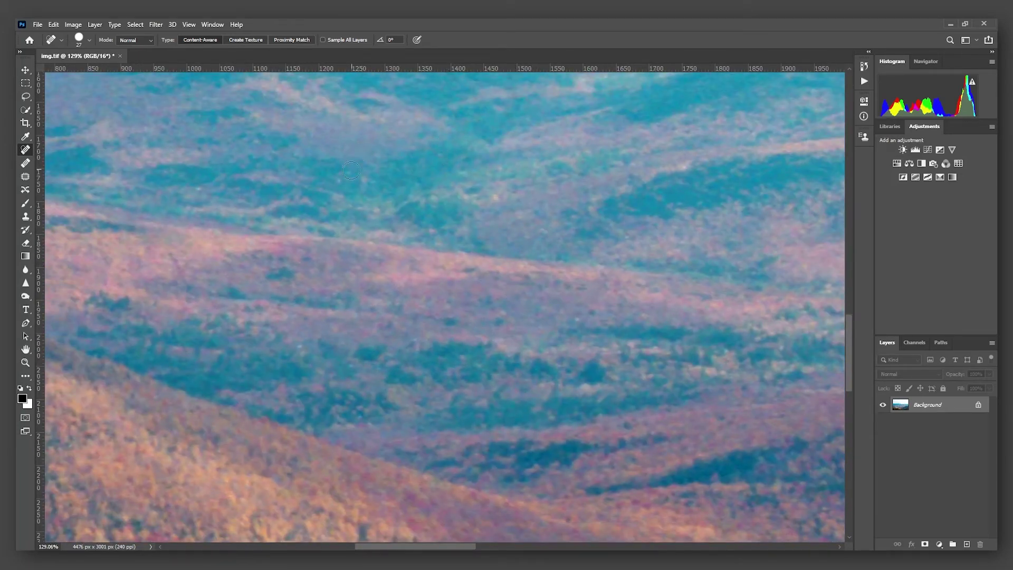
{"action": "scroll", "coordinate": [359, 198], "scroll_direction": "down", "scroll_amount": 5}
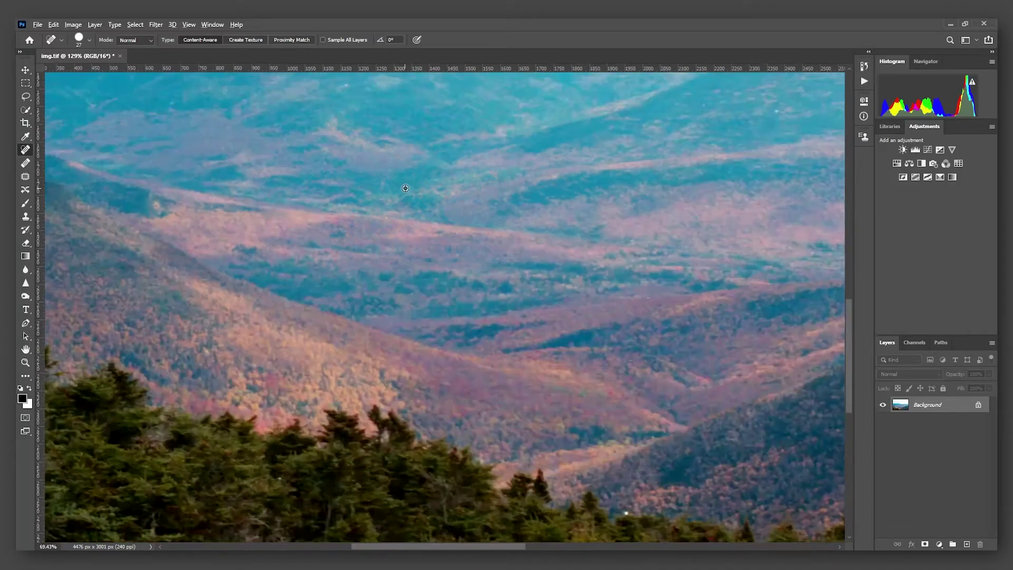
Step: Heal the white speck on the distant blue ridge just below the skyline
{"action": "scroll", "coordinate": [357, 350], "scroll_direction": "up", "scroll_amount": 3}
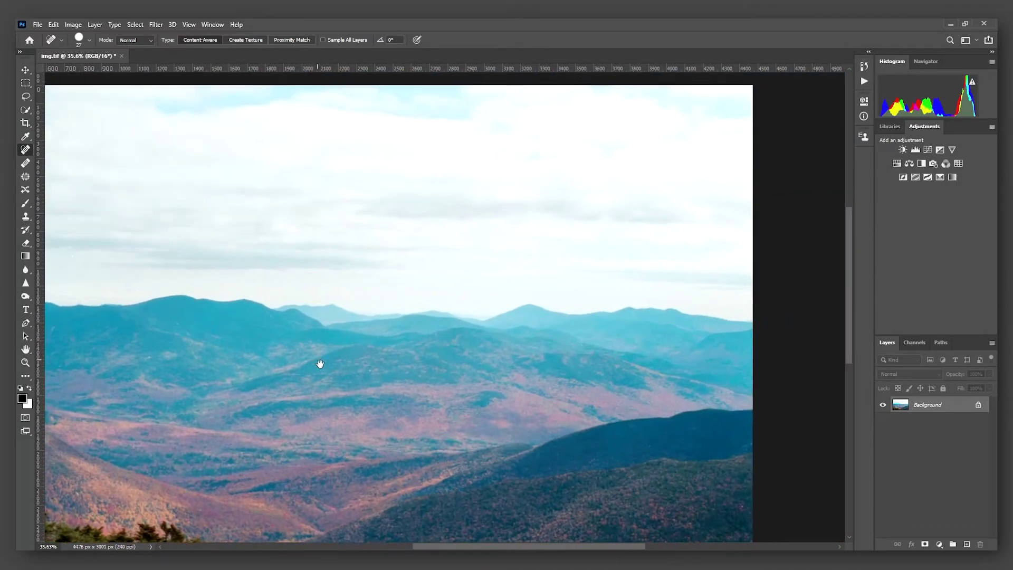
{"action": "scroll", "coordinate": [607, 278], "scroll_direction": "up", "scroll_amount": 4}
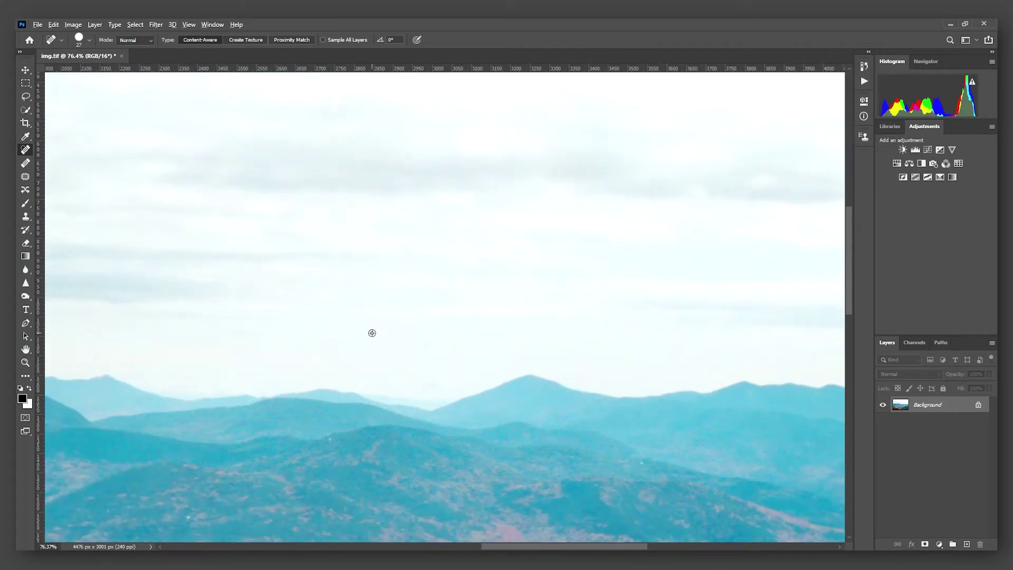
{"action": "scroll", "coordinate": [337, 428], "scroll_direction": "up", "scroll_amount": 3}
{"action": "scroll", "coordinate": [339, 420], "scroll_direction": "up", "scroll_amount": 2}
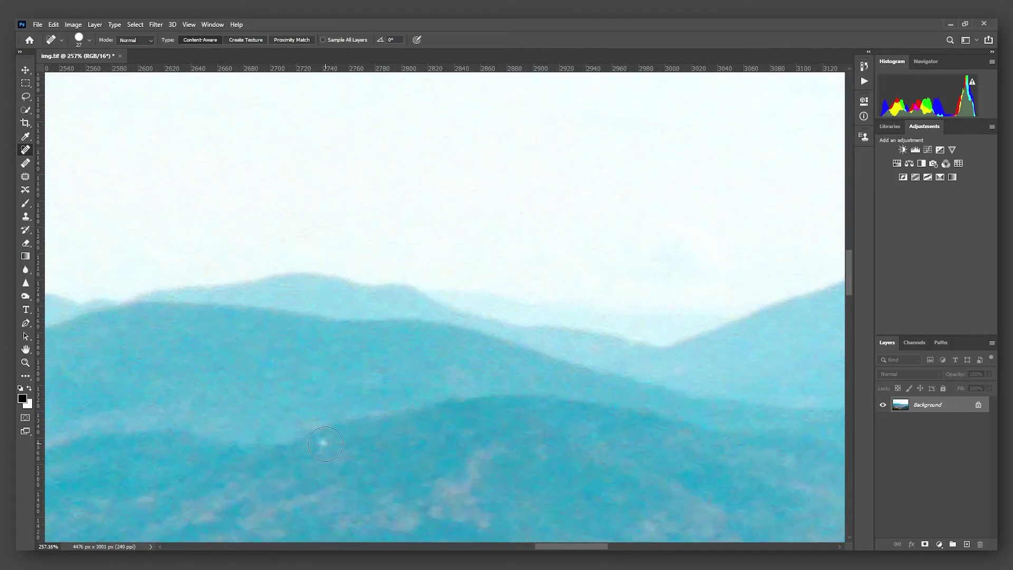
{"action": "scroll", "coordinate": [370, 373], "scroll_direction": "down", "scroll_amount": 1}
{"action": "scroll", "coordinate": [370, 373], "scroll_direction": "down", "scroll_amount": 6}
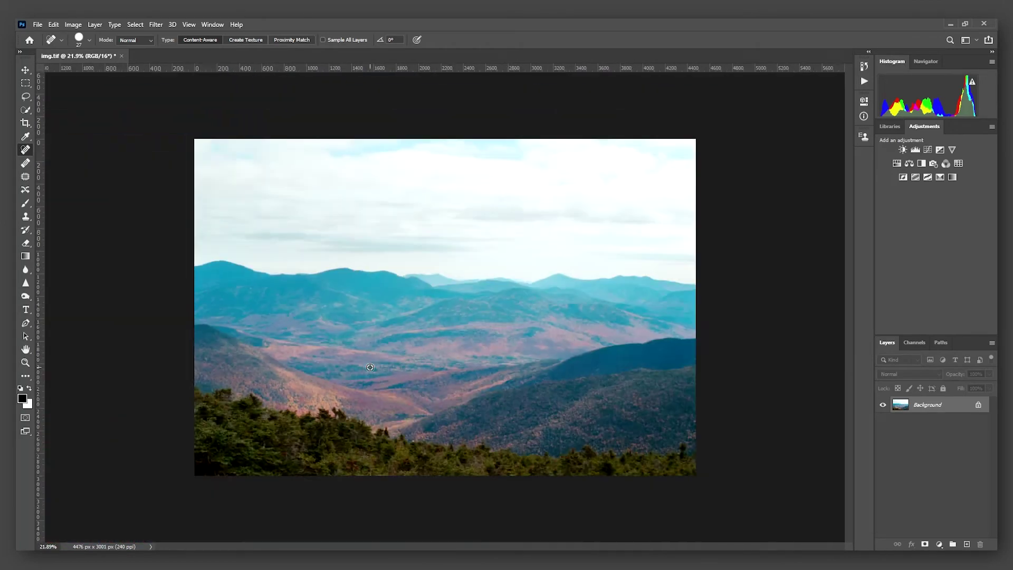
Step: Inspect the sky and the left mountain ridge for dust and heal the remaining marks
{"action": "scroll", "coordinate": [484, 160], "scroll_direction": "up", "scroll_amount": 3}
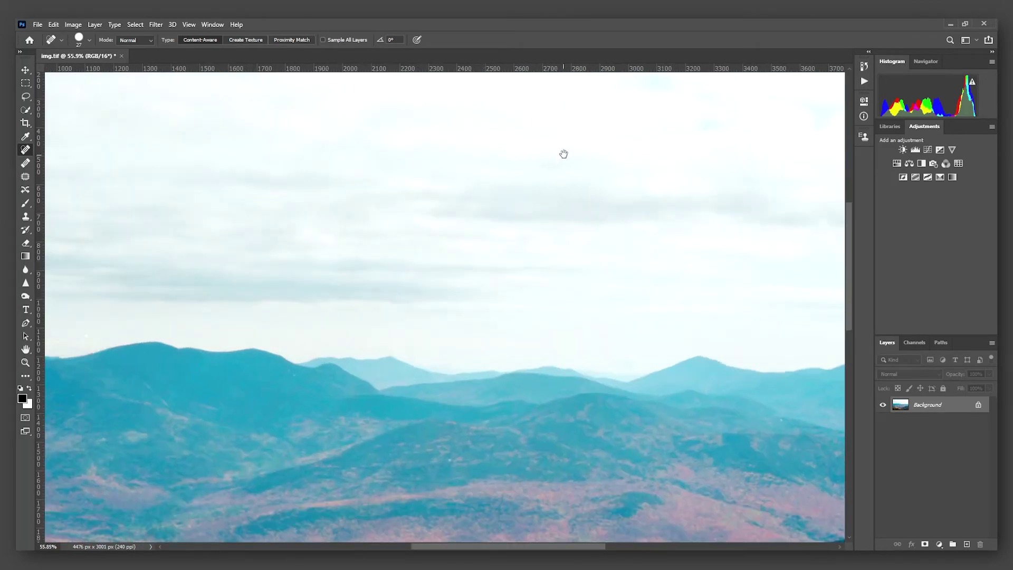
{"action": "mouse_move", "coordinate": [584, 136]}
{"action": "left_mouse_down"}
{"action": "mouse_move", "coordinate": [557, 143]}
{"action": "mouse_move", "coordinate": [555, 165]}
{"action": "left_mouse_up"}
{"action": "left_click_drag", "start_coordinate": [255, 190], "coordinate": [603, 217]}
{"action": "left_click_drag", "start_coordinate": [369, 290], "coordinate": [367, 291]}
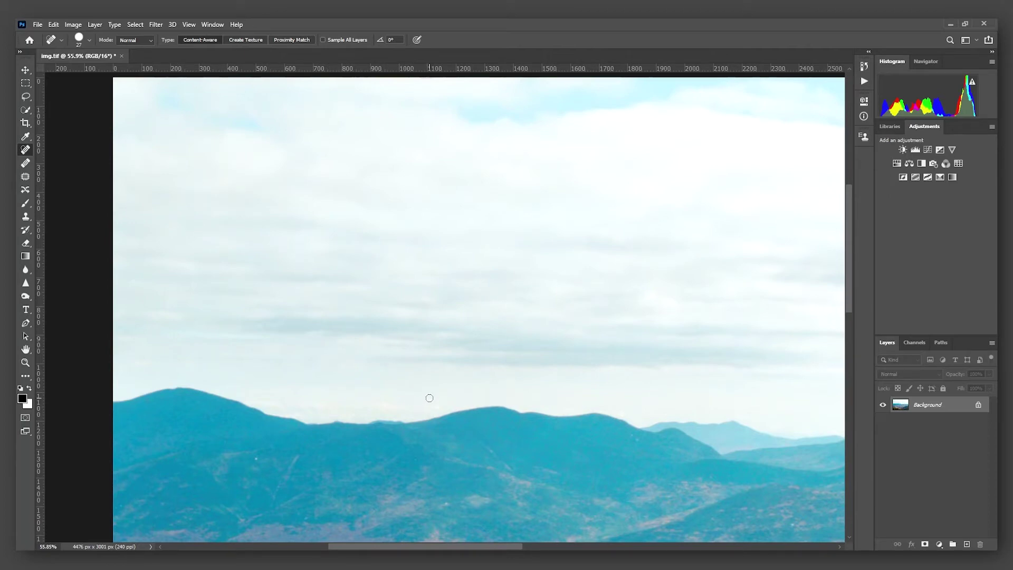
Step: Enlarge the healing brush to 35 px, finish checking the sky for dust and switch to the Move tool
{"action": "right_click", "coordinate": [137, 279]}
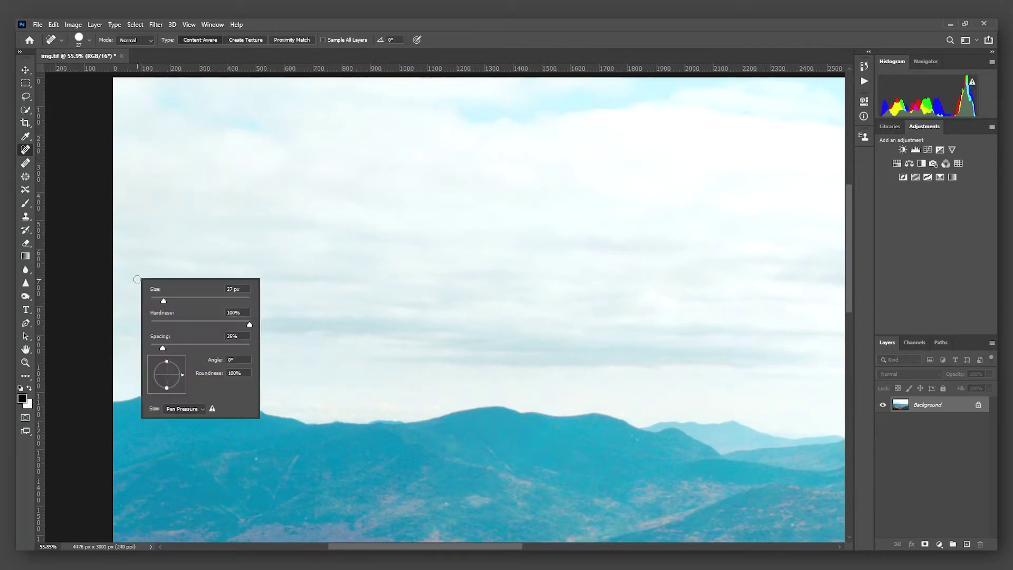
{"action": "left_click_drag", "start_coordinate": [166, 301], "coordinate": [169, 300]}
{"action": "key", "text": "Return"}
{"action": "scroll", "coordinate": [431, 190], "scroll_direction": "down", "scroll_amount": 2}
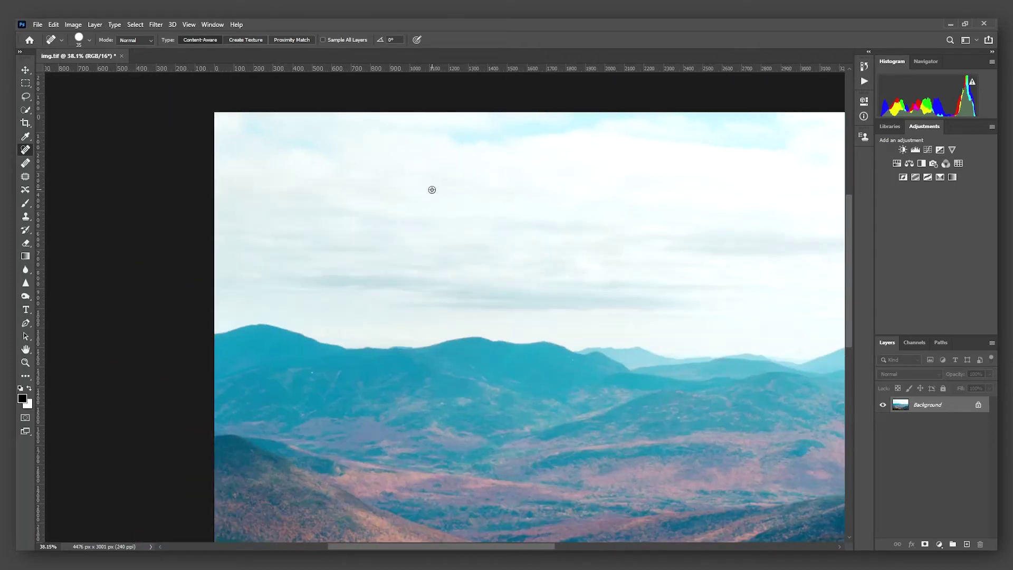
{"action": "scroll", "coordinate": [432, 189], "scroll_direction": "down", "scroll_amount": 1}
{"action": "scroll", "coordinate": [429, 221], "scroll_direction": "up", "scroll_amount": 1}
{"action": "scroll", "coordinate": [427, 232], "scroll_direction": "down", "scroll_amount": 1}
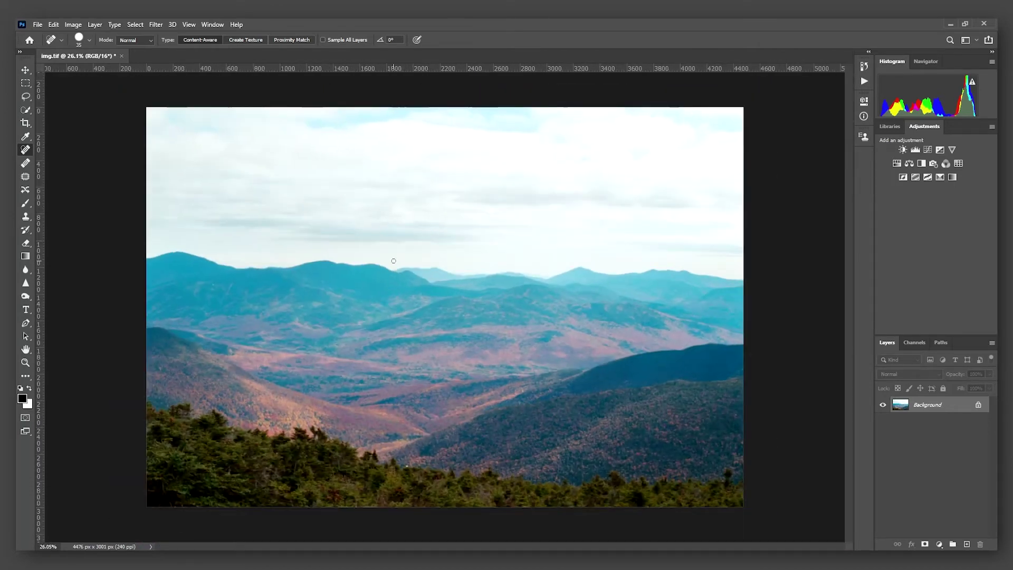
{"action": "left_click", "coordinate": [25, 70]}
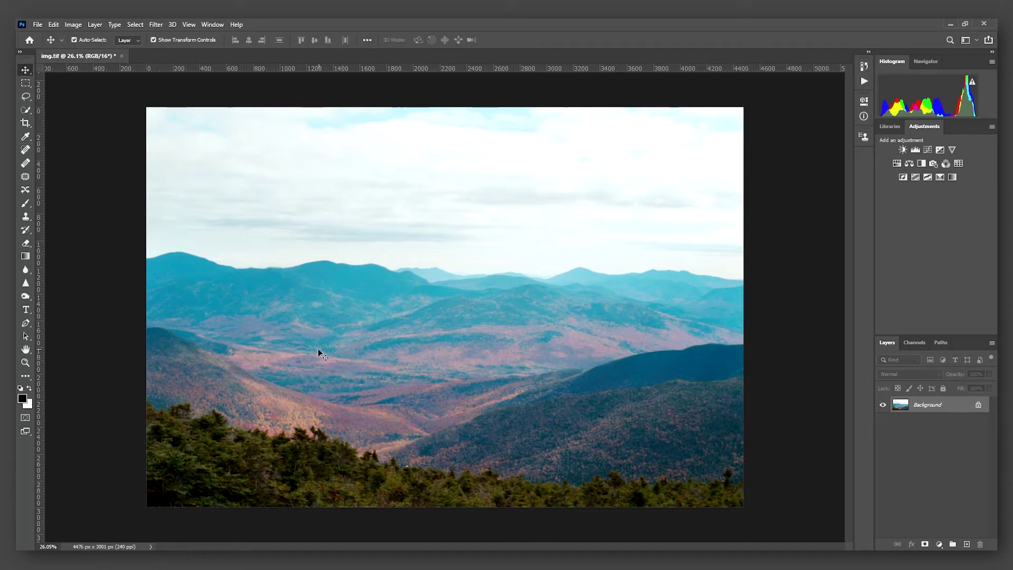
{"action": "left_click", "coordinate": [24, 149]}
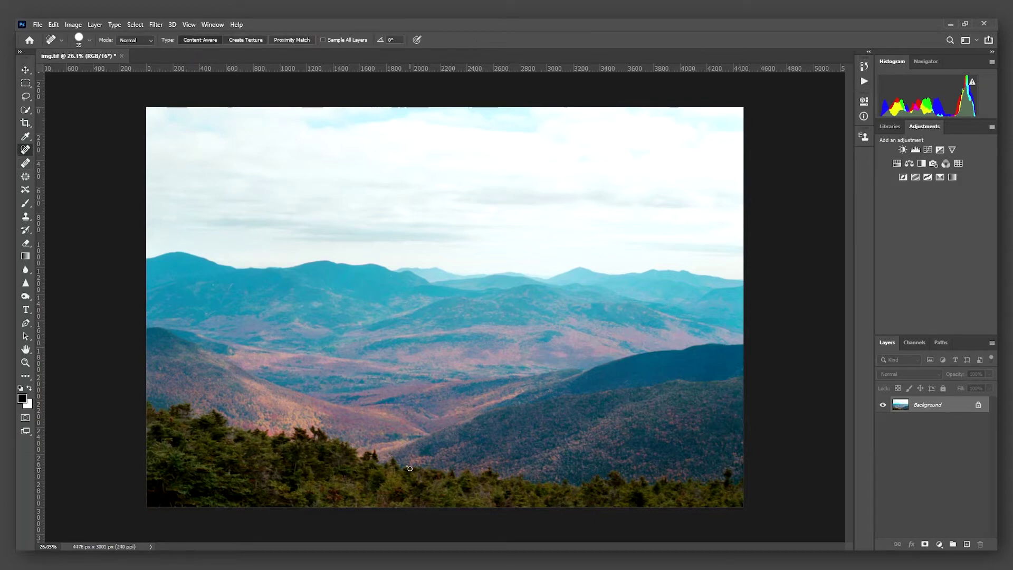
{"action": "left_click", "coordinate": [25, 70]}
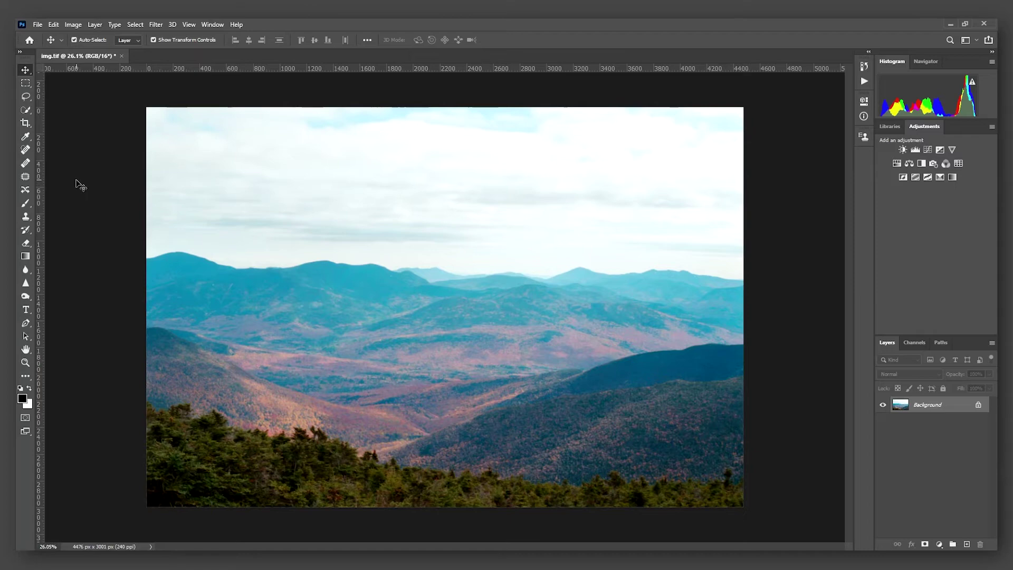
Step: Start exporting the retouched image with Export As as a JPG at 100% quality and 100% scale
{"action": "left_click", "coordinate": [37, 25]}
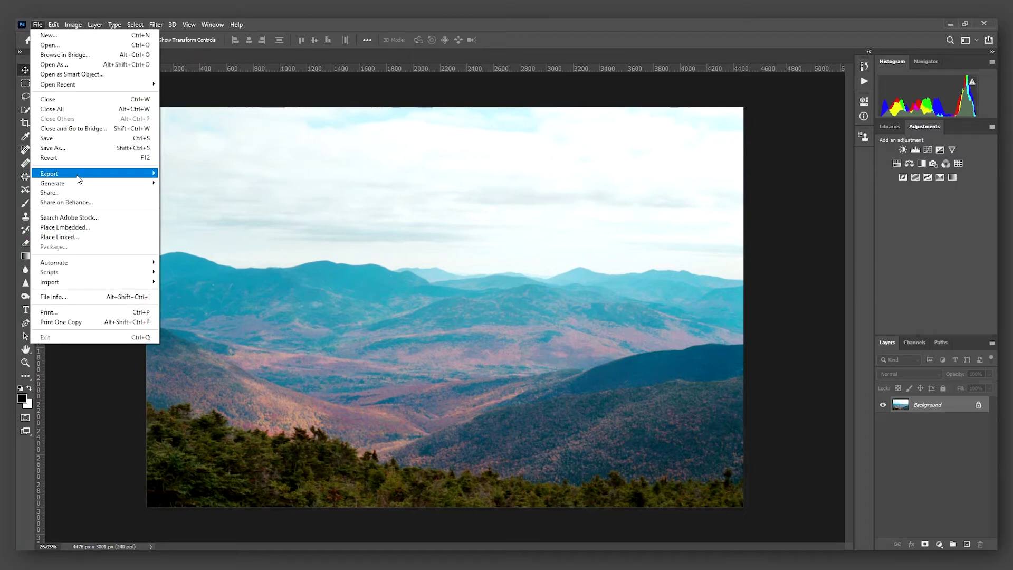
{"action": "mouse_move", "coordinate": [79, 175]}
{"action": "left_click", "coordinate": [210, 182]}
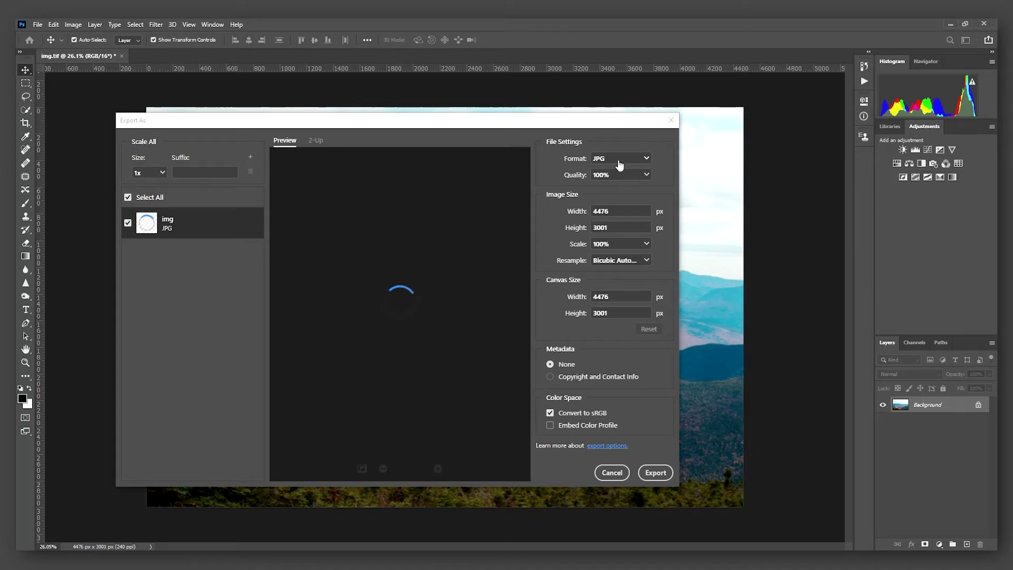
{"action": "left_click_drag", "start_coordinate": [554, 125], "coordinate": [606, 127]}
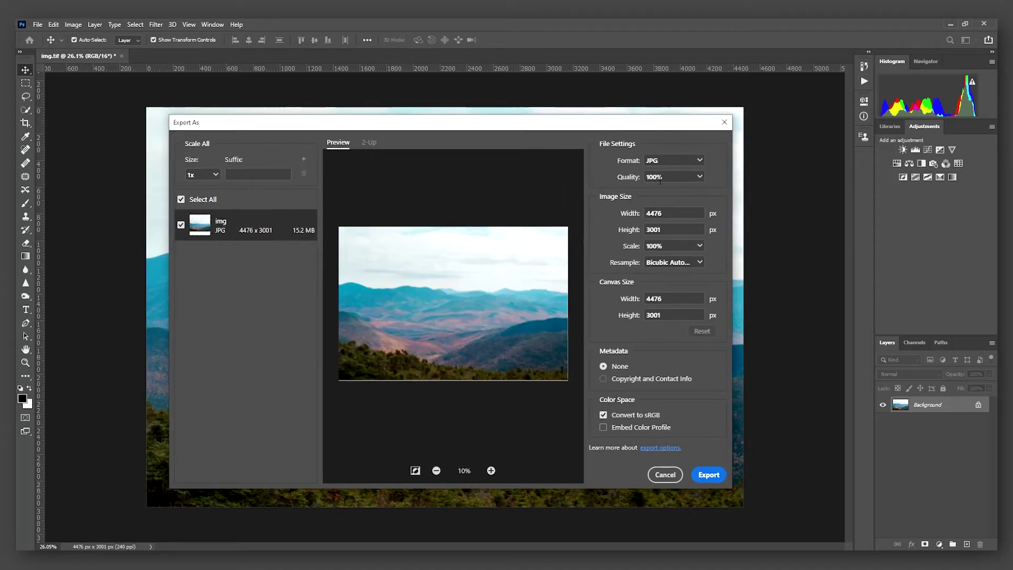
{"action": "left_click", "coordinate": [708, 474]}
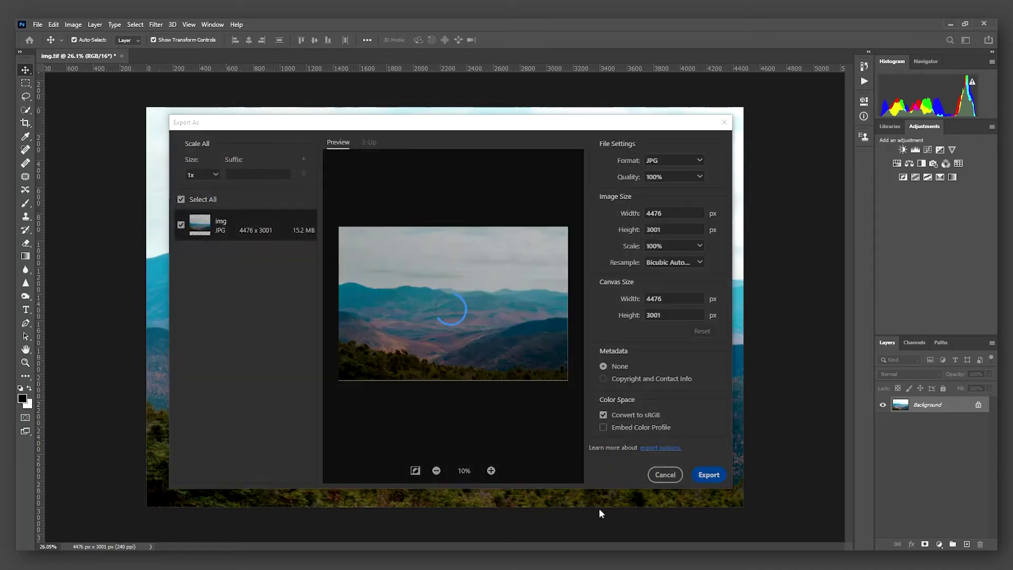
Step: Browse the export destination to the Youtube video folder inside PHOTO > 2020 > NH Franconia
{"action": "scroll", "coordinate": [57, 150], "scroll_direction": "up", "scroll_amount": 4}
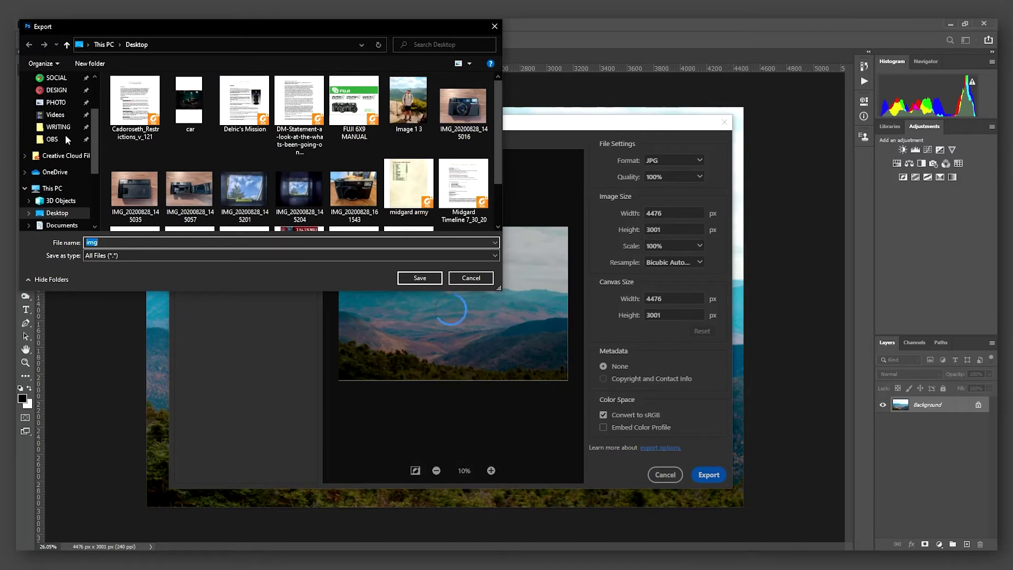
{"action": "left_click", "coordinate": [64, 139]}
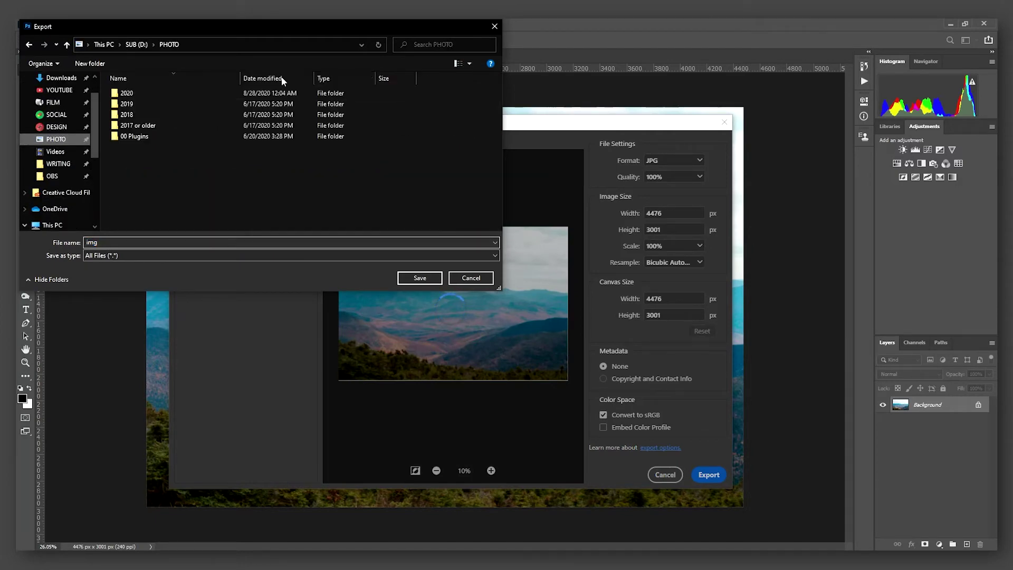
{"action": "double_click", "coordinate": [158, 95]}
{"action": "double_click", "coordinate": [168, 94]}
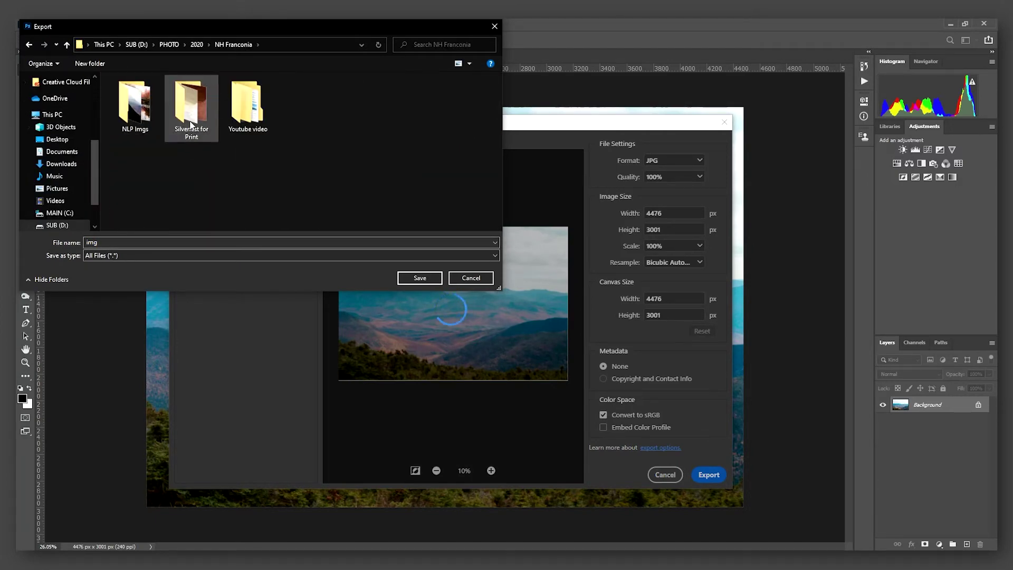
{"action": "double_click", "coordinate": [246, 105]}
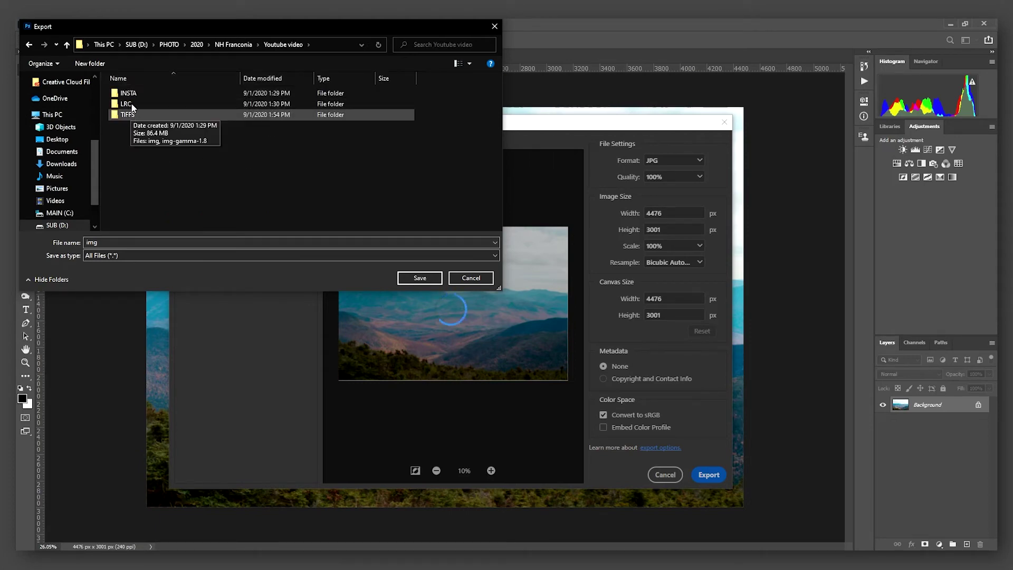
Step: Create a folder named JPGS in the Youtube video folder and save the exported image in it as img
{"action": "right_click", "coordinate": [136, 135]}
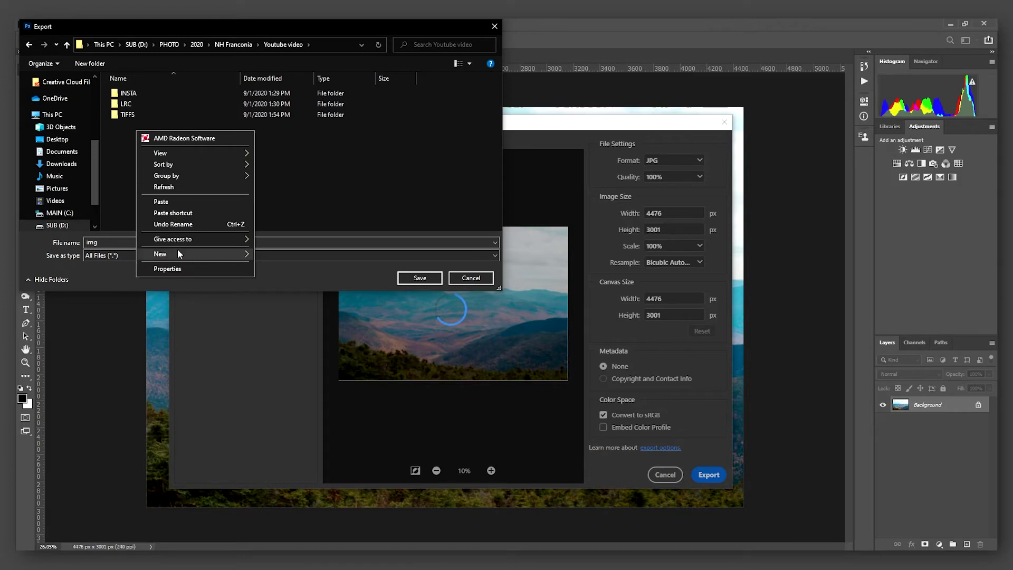
{"action": "mouse_move", "coordinate": [231, 255]}
{"action": "left_click", "coordinate": [271, 258]}
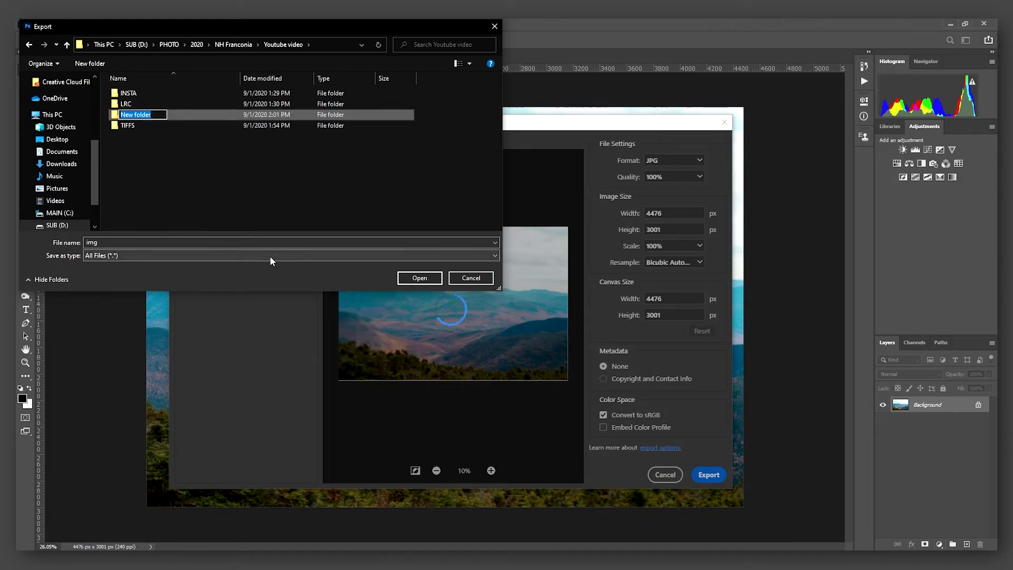
{"action": "type", "text": "JPGS"}
{"action": "key", "text": "Return"}
{"action": "key", "text": "Return"}
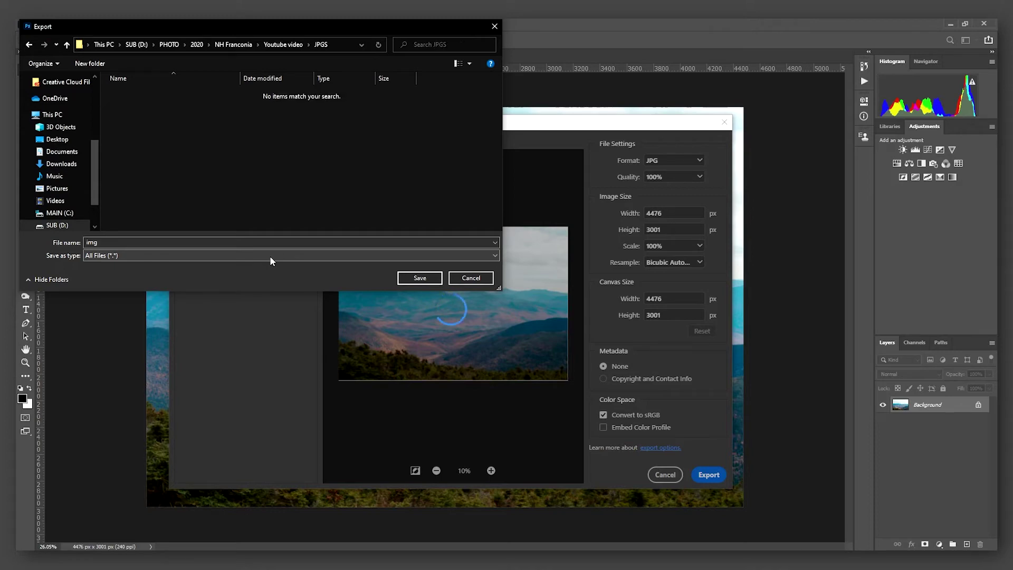
{"action": "left_click", "coordinate": [408, 277]}
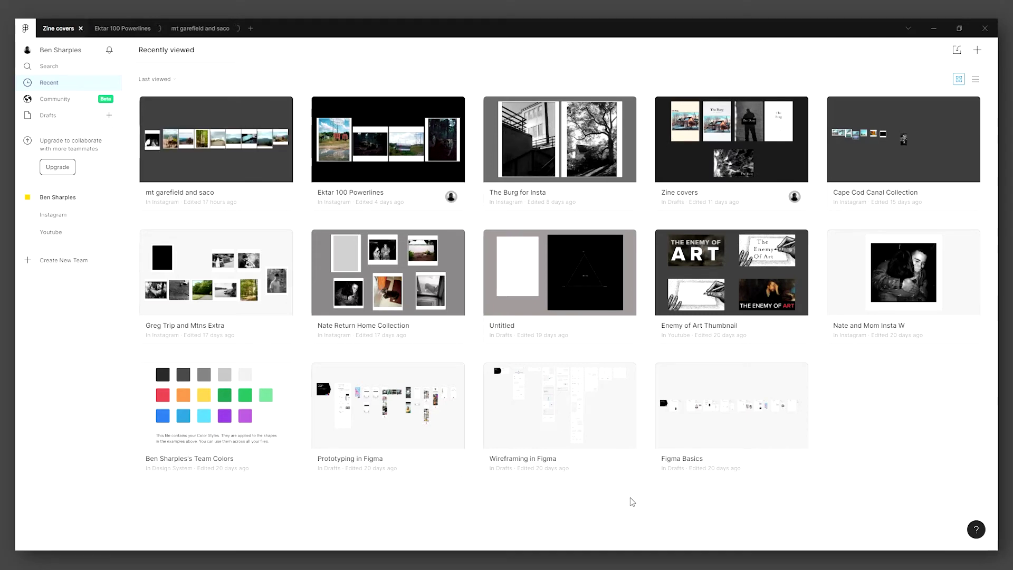
Step: Switch to Figma and close the three open file tabs
{"action": "mouse_move", "coordinate": [604, 560]}
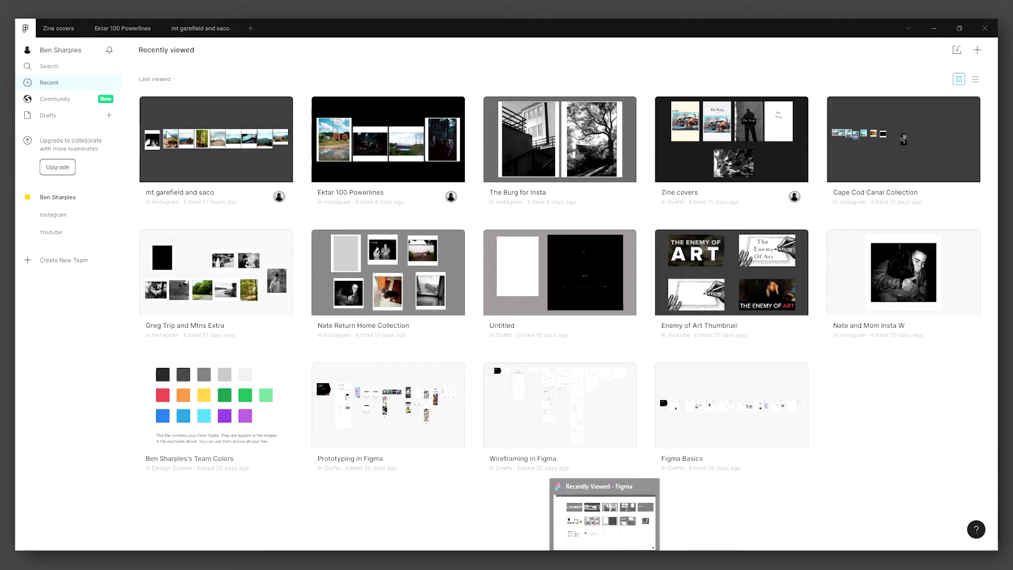
{"action": "left_click", "coordinate": [82, 29]}
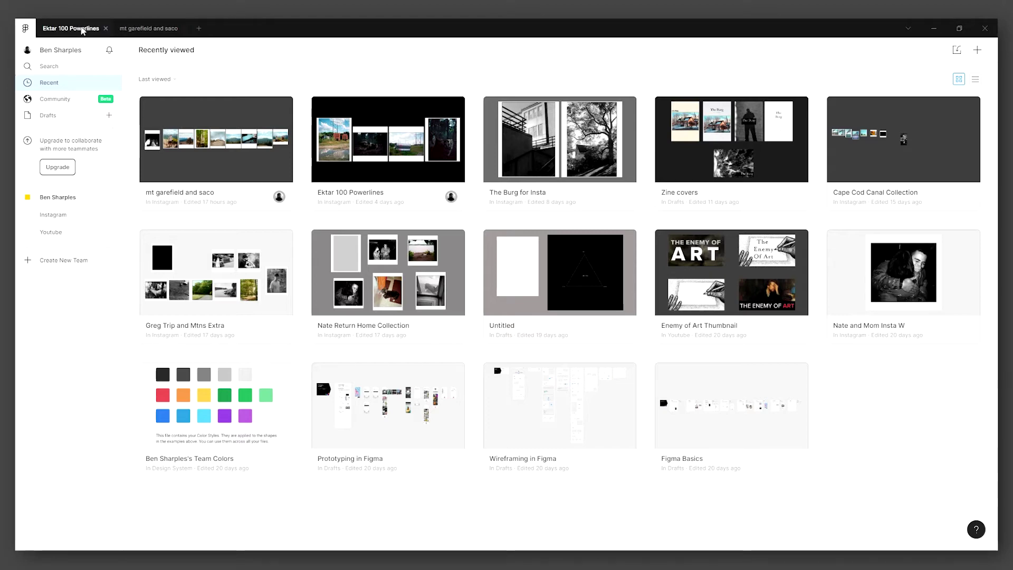
{"action": "left_click", "coordinate": [106, 28]}
{"action": "left_click", "coordinate": [106, 29]}
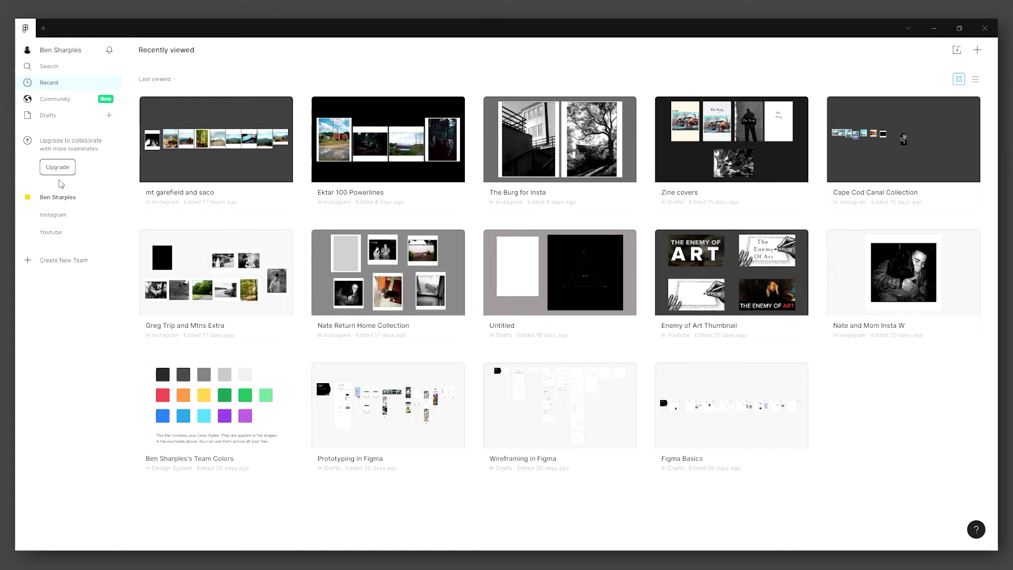
Step: Create a new design file in the Instagram project and name it "nh franconia mt"
{"action": "left_click", "coordinate": [56, 216]}
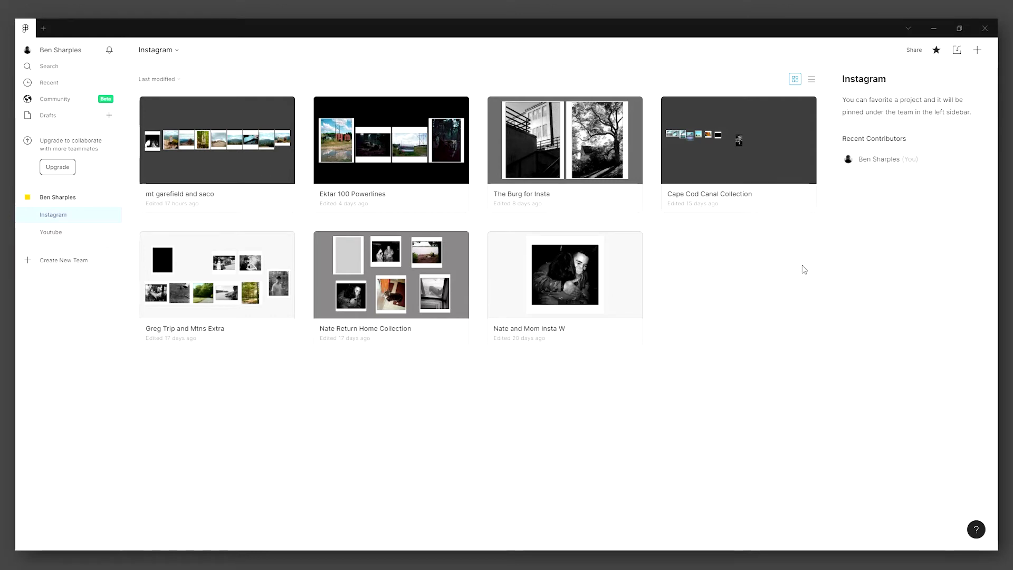
{"action": "left_click", "coordinate": [976, 49]}
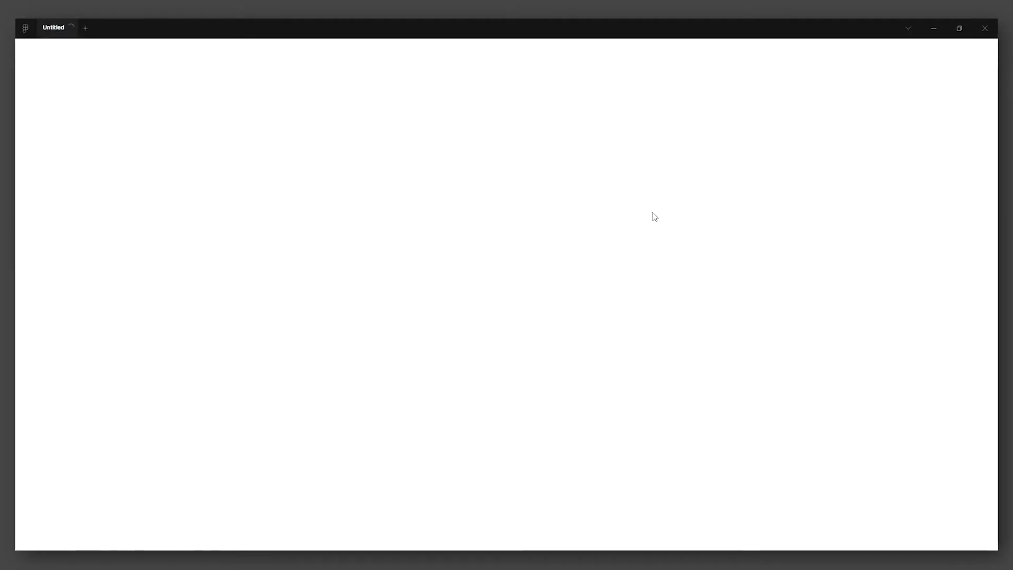
{"action": "left_click", "coordinate": [519, 50]}
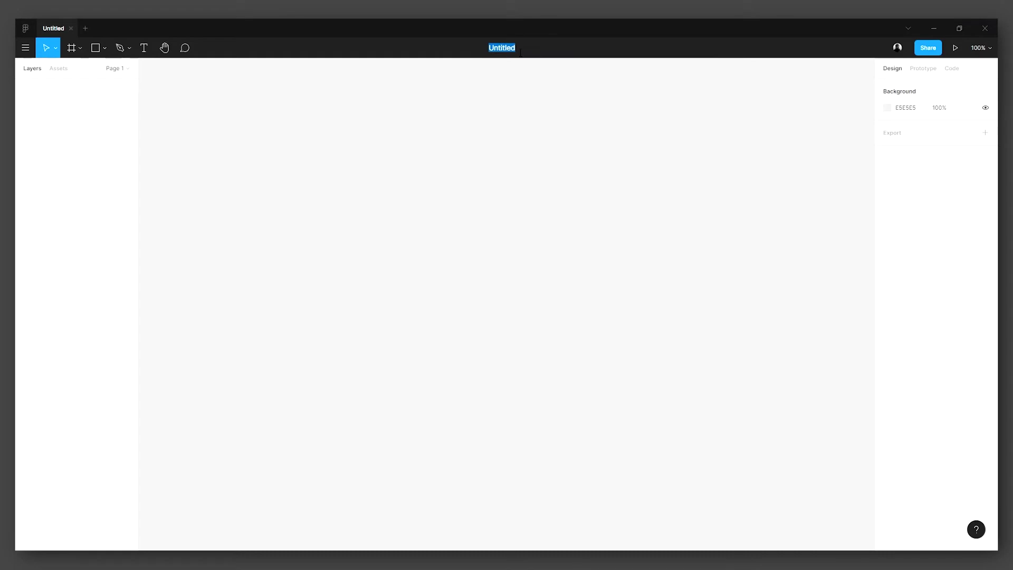
{"action": "type", "text": "nh fran"}
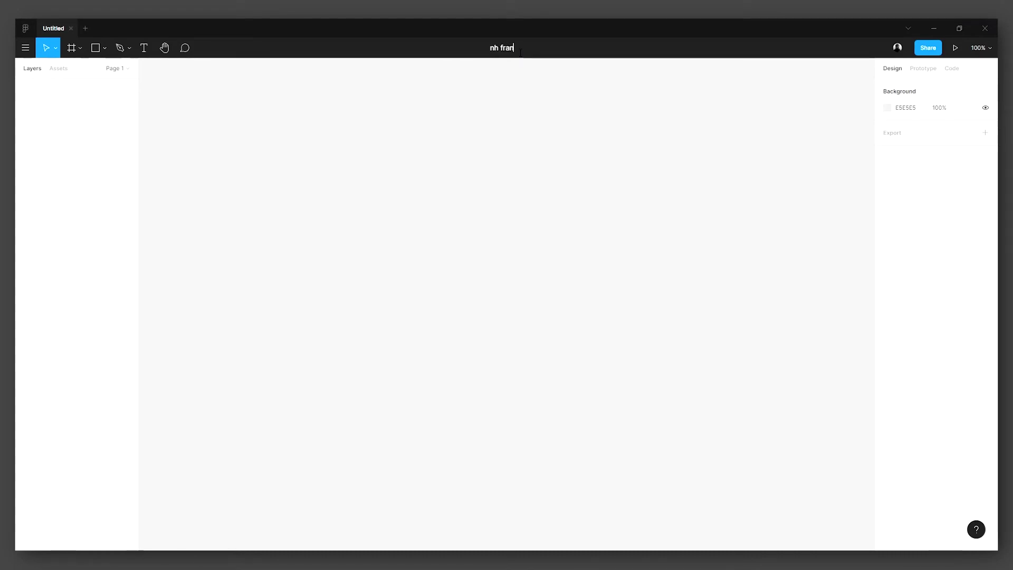
{"action": "type", "text": "conia mo"}
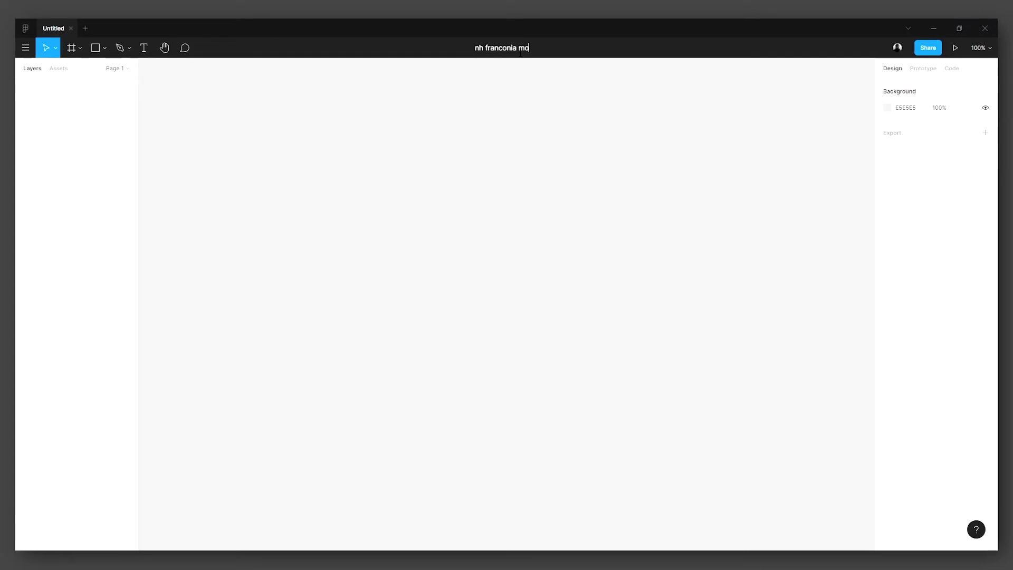
{"action": "key", "text": "BackSpace"}
{"action": "type", "text": "t"}
{"action": "key", "text": "Return"}
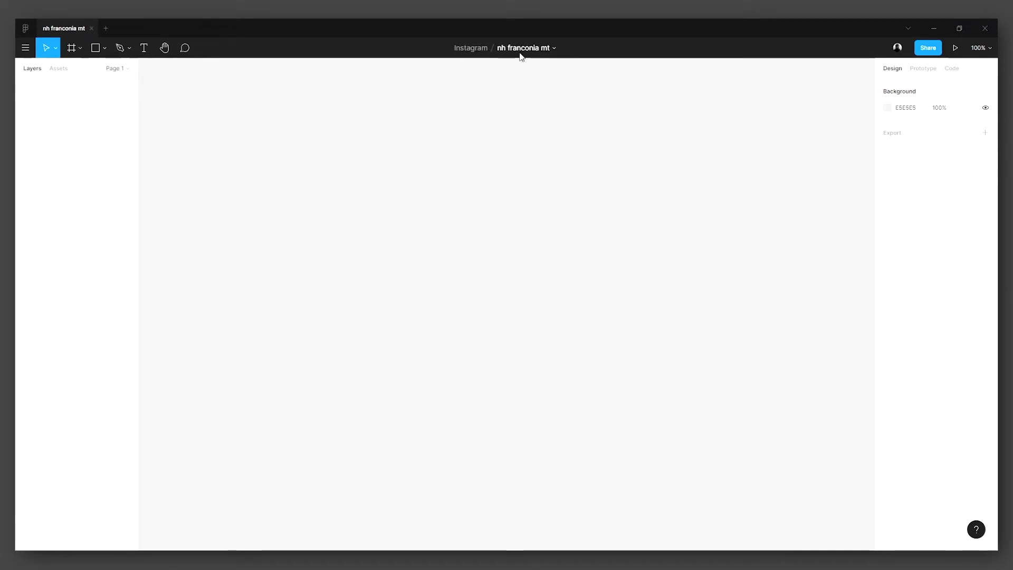
Step: Add a frame to the empty canvas using the Instagram Post preset, then deselect it
{"action": "left_click", "coordinate": [71, 49]}
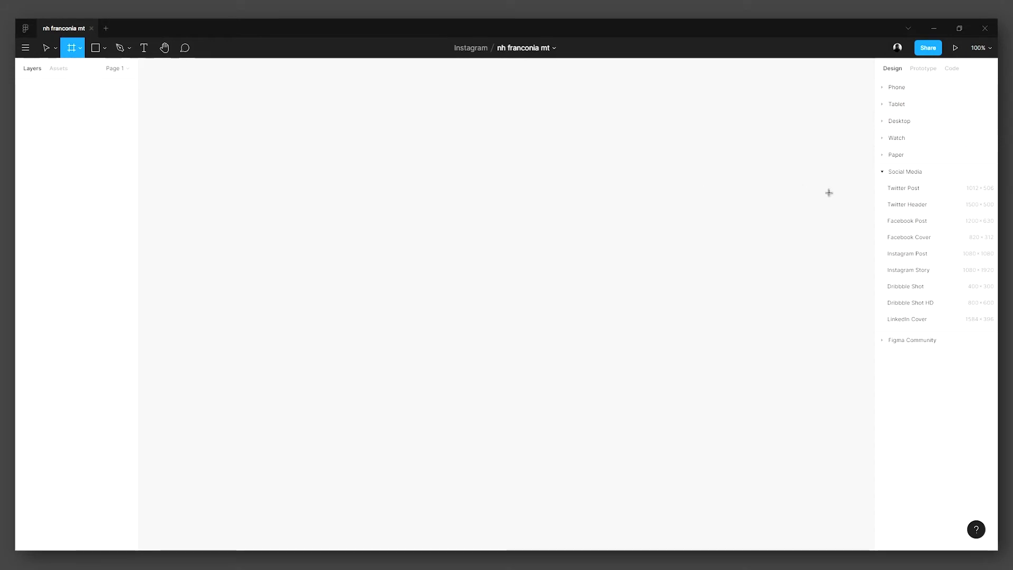
{"action": "left_click", "coordinate": [914, 255]}
{"action": "left_click", "coordinate": [222, 252]}
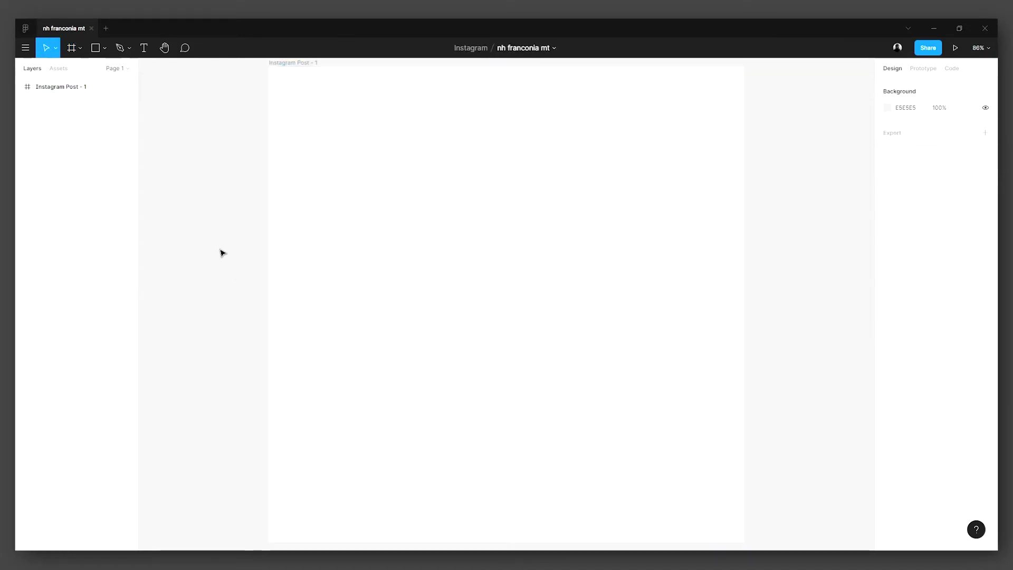
Step: Change the canvas background colour to dark grey 343434
{"action": "left_click", "coordinate": [887, 107]}
{"action": "left_click_drag", "start_coordinate": [798, 199], "coordinate": [751, 218]}
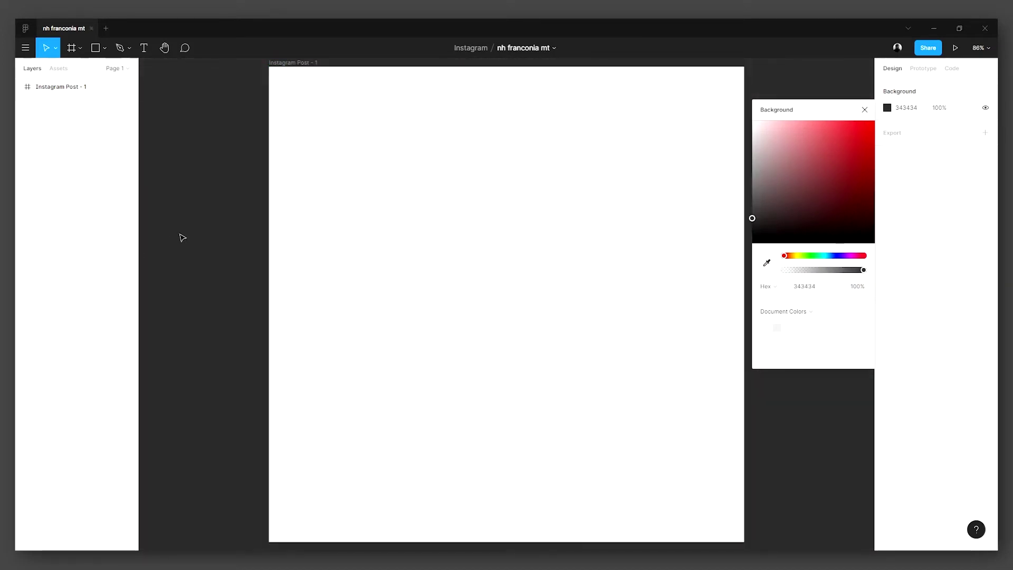
{"action": "left_click", "coordinate": [864, 109]}
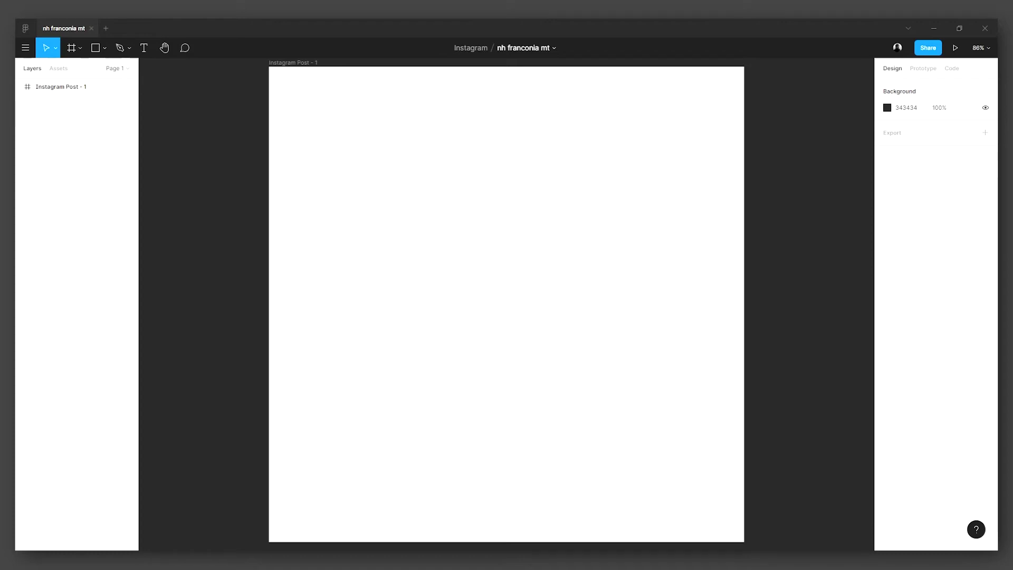
Step: Bring the exported img file from the file explorer into the Instagram Post frame in Figma
{"action": "key", "text": "alt+Tab"}
{"action": "left_click_drag", "start_coordinate": [282, 49], "coordinate": [823, 111]}
{"action": "left_click_drag", "start_coordinate": [560, 228], "coordinate": [317, 283]}
{"action": "left_click_drag", "start_coordinate": [648, 106], "coordinate": [201, 131]}
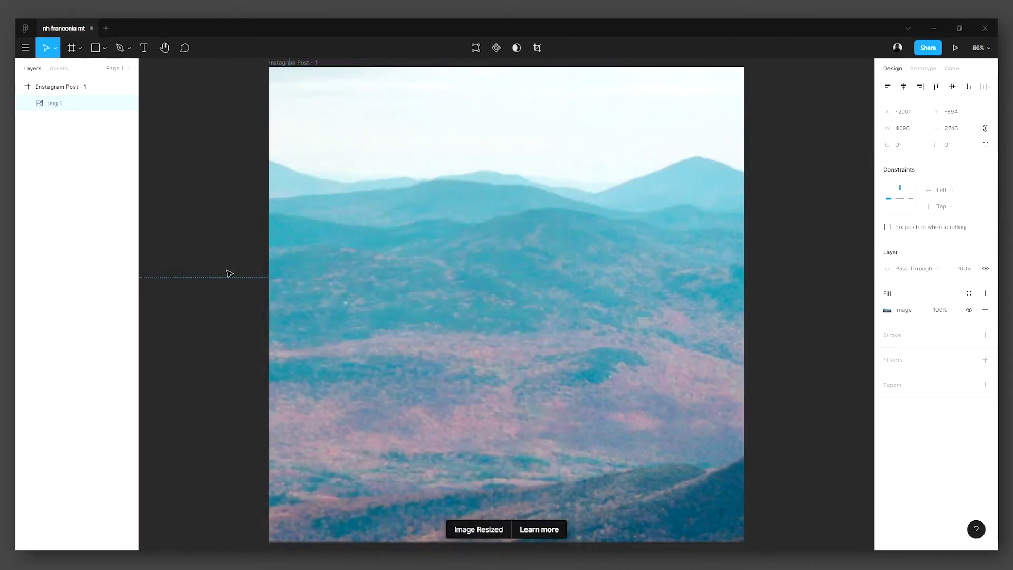
Step: Move the oversized image out of the Instagram Post frame and place it directly beside the frame's right edge
{"action": "scroll", "coordinate": [229, 273], "scroll_direction": "down", "scroll_amount": 3}
{"action": "scroll", "coordinate": [229, 272], "scroll_direction": "down", "scroll_amount": 6}
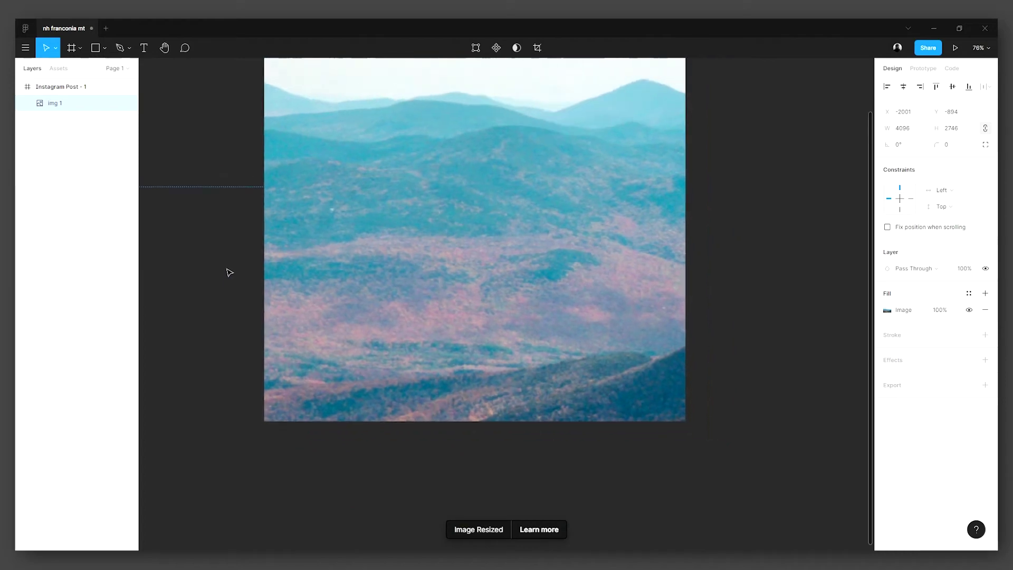
{"action": "scroll", "coordinate": [229, 272], "scroll_direction": "down", "scroll_amount": 4}
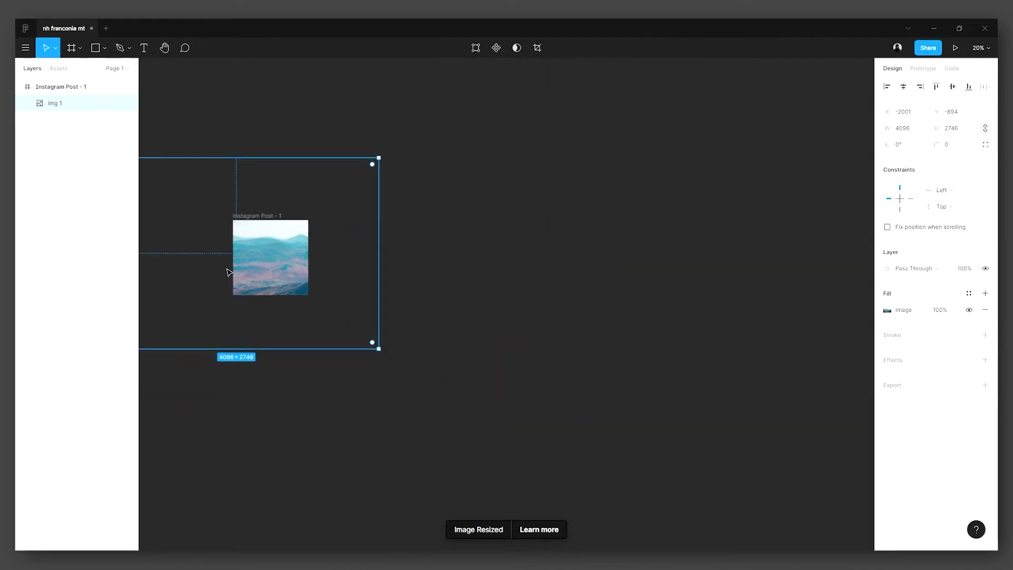
{"action": "left_click", "coordinate": [537, 260]}
{"action": "scroll", "coordinate": [624, 267], "scroll_direction": "left", "scroll_amount": 5}
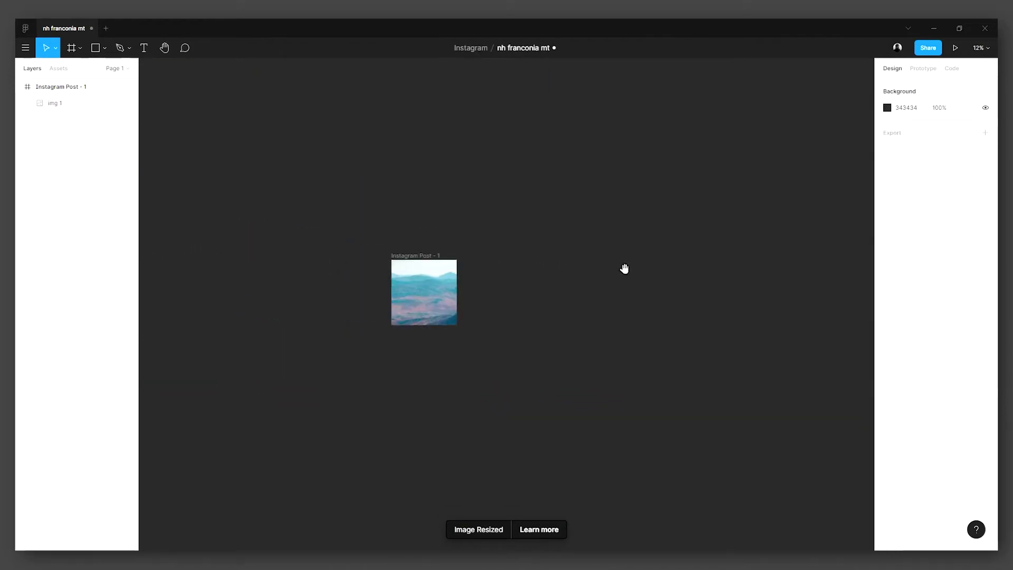
{"action": "left_click_drag", "start_coordinate": [509, 291], "coordinate": [710, 245]}
{"action": "left_click", "coordinate": [501, 292]}
{"action": "left_click", "coordinate": [470, 368]}
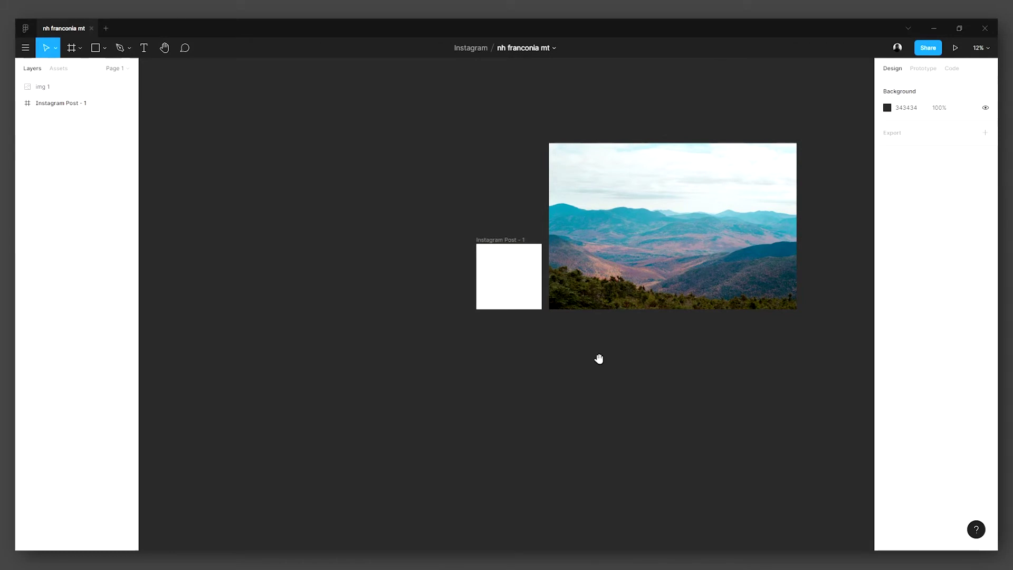
Step: Compare the pixel dimensions of the imported image with those of the Instagram Post frame, selecting each in turn
{"action": "scroll", "coordinate": [599, 357], "scroll_direction": "right", "scroll_amount": 5}
{"action": "scroll", "coordinate": [378, 419], "scroll_direction": "left", "scroll_amount": 2}
{"action": "scroll", "coordinate": [398, 410], "scroll_direction": "up", "scroll_amount": 1}
{"action": "left_click", "coordinate": [416, 364]}
{"action": "scroll", "coordinate": [456, 409], "scroll_direction": "up", "scroll_amount": 2}
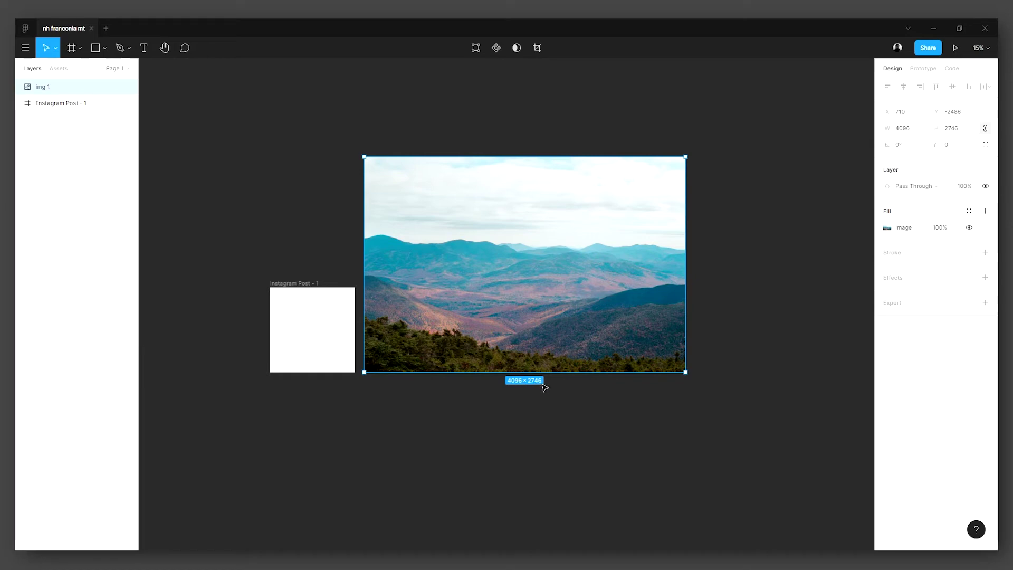
{"action": "left_click", "coordinate": [498, 412]}
{"action": "left_click", "coordinate": [315, 352]}
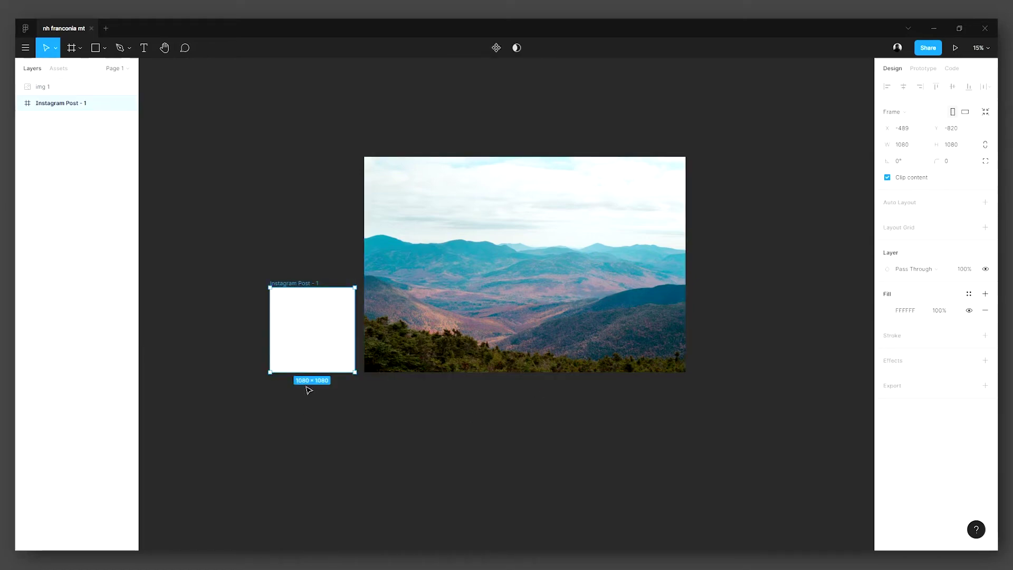
{"action": "left_click", "coordinate": [369, 418]}
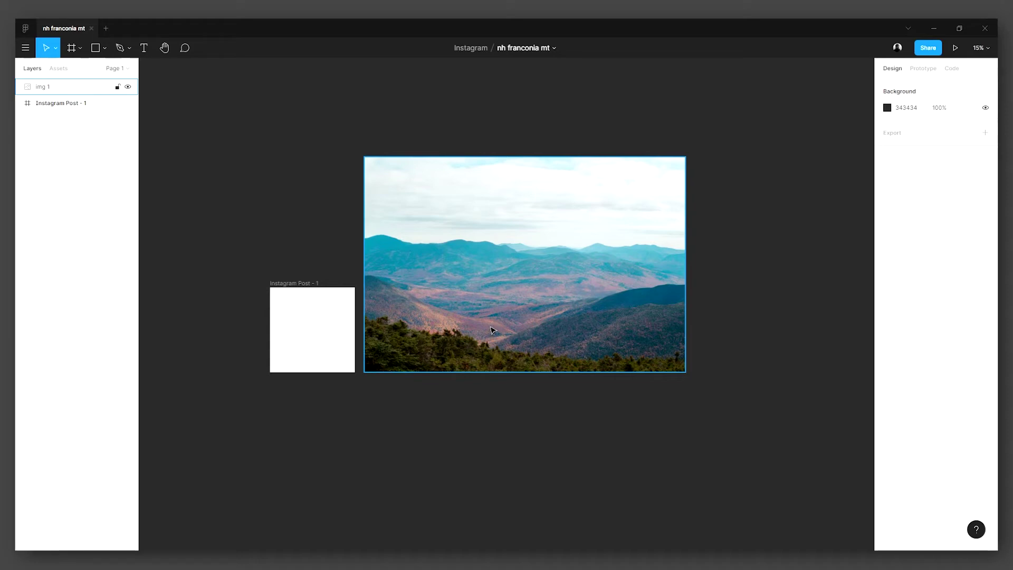
Step: Scale the image down proportionally to about 865 × 580 and place it inside the Instagram Post frame
{"action": "left_click", "coordinate": [492, 331]}
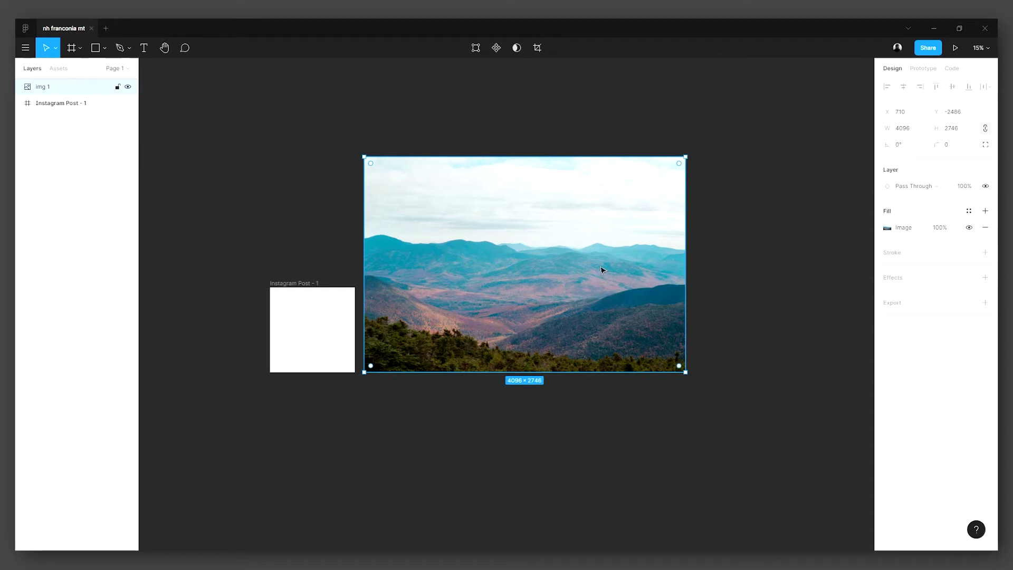
{"action": "left_click_drag", "start_coordinate": [685, 157], "coordinate": [402, 362]}
{"action": "key", "text": "ctrl+z"}
{"action": "left_click_drag", "start_coordinate": [685, 157], "coordinate": [315, 328]}
{"action": "left_click", "coordinate": [404, 335]}
{"action": "scroll", "coordinate": [406, 335], "scroll_direction": "up", "scroll_amount": 3}
{"action": "scroll", "coordinate": [581, 322], "scroll_direction": "left", "scroll_amount": 5}
{"action": "scroll", "coordinate": [542, 348], "scroll_direction": "up", "scroll_amount": 4}
{"action": "scroll", "coordinate": [543, 347], "scroll_direction": "down", "scroll_amount": 1}
{"action": "scroll", "coordinate": [528, 332], "scroll_direction": "down", "scroll_amount": 1}
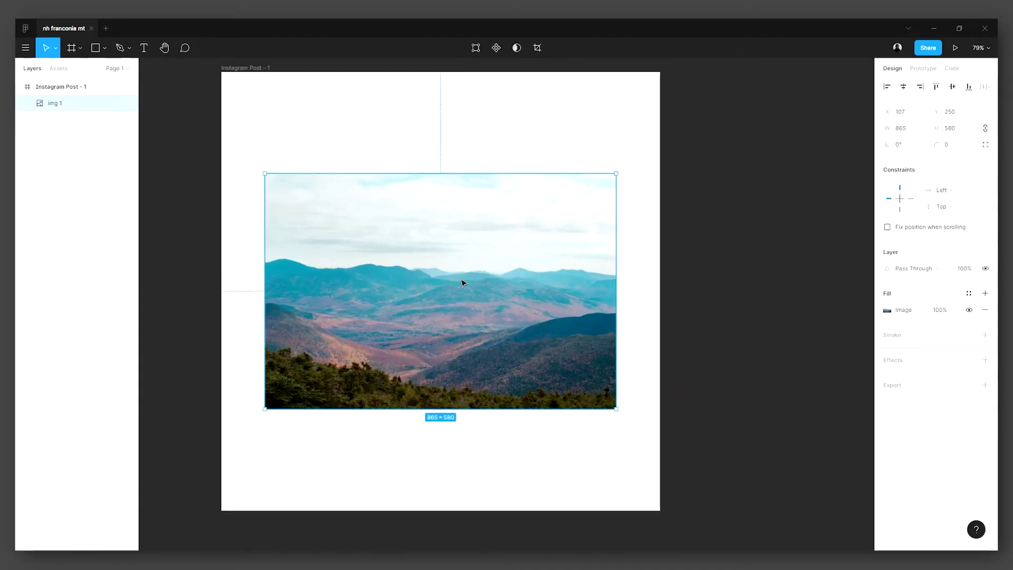
Step: Enlarge the image proportionally to about 1030 × 691 and centre it in the Instagram Post frame
{"action": "double_click", "coordinate": [452, 290]}
{"action": "left_click", "coordinate": [865, 305]}
{"action": "left_click_drag", "start_coordinate": [495, 287], "coordinate": [462, 326]}
{"action": "left_click_drag", "start_coordinate": [583, 214], "coordinate": [649, 193]}
{"action": "left_click", "coordinate": [777, 222]}
{"action": "key", "text": "ctrl+z"}
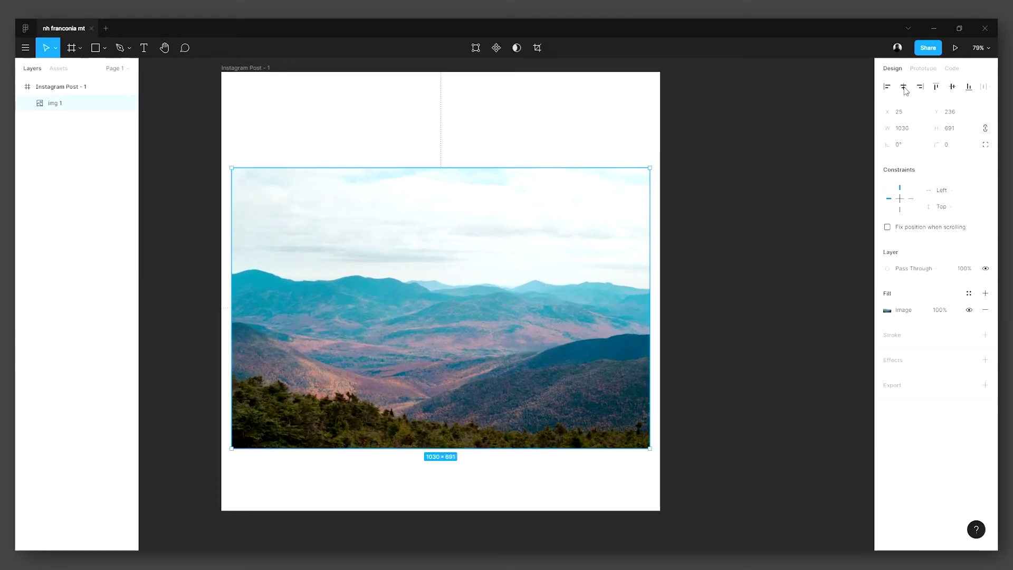
{"action": "left_click", "coordinate": [953, 88]}
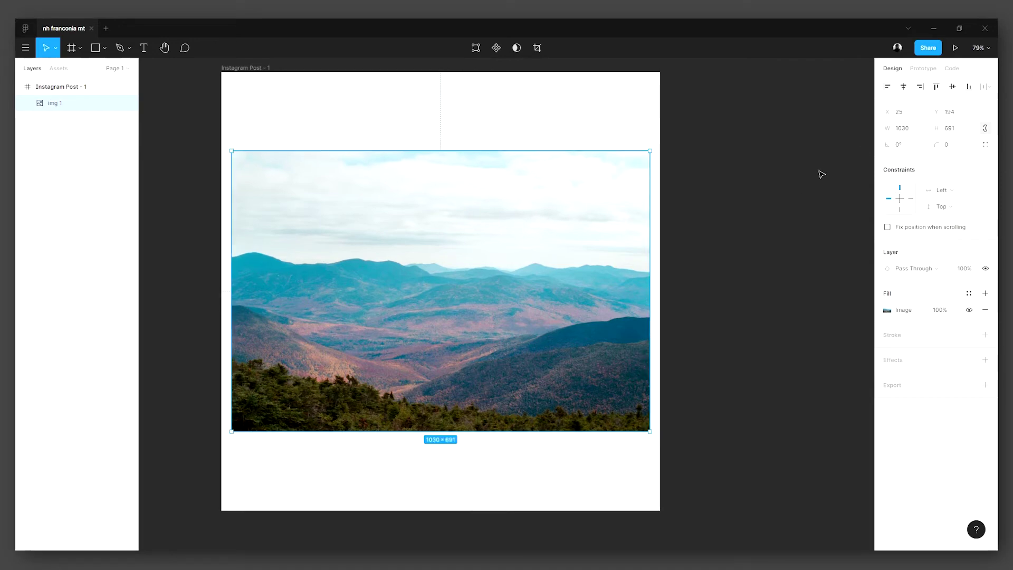
{"action": "left_click", "coordinate": [821, 174]}
{"action": "left_click_drag", "start_coordinate": [711, 210], "coordinate": [768, 230]}
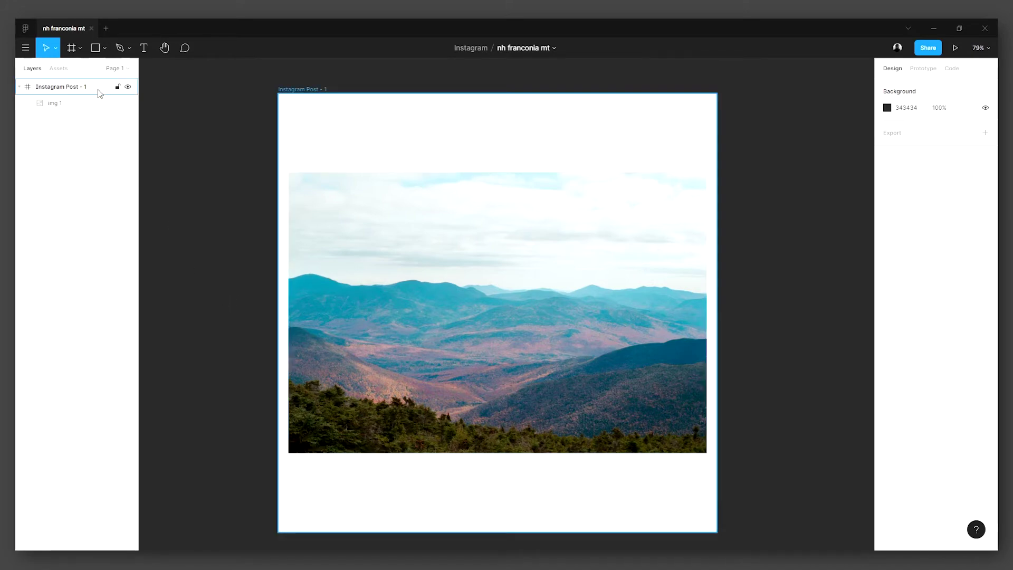
Step: Draw a rectangle over the image and stretch its corners to match the image's edges at 1030 × 691
{"action": "left_click", "coordinate": [105, 48]}
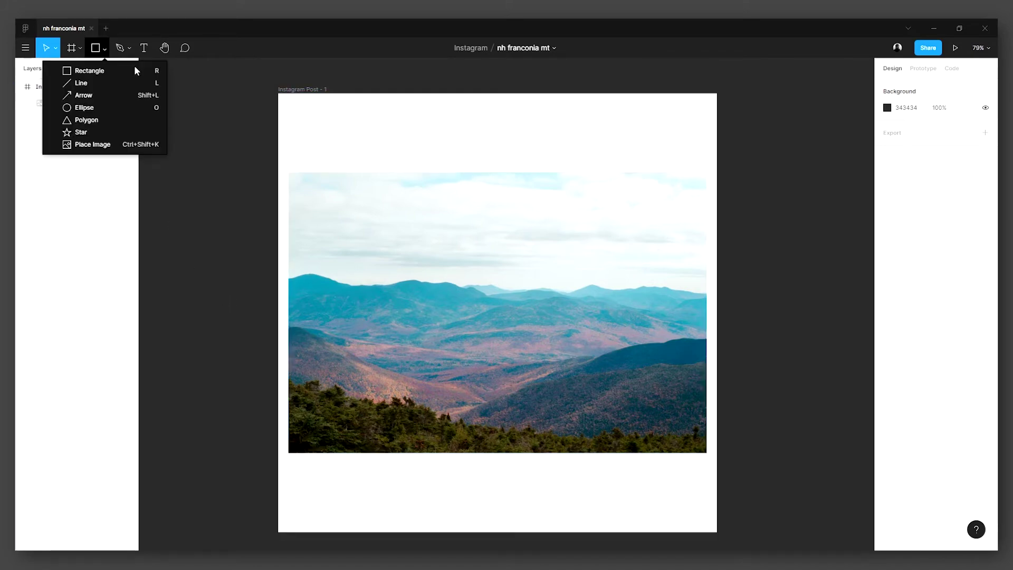
{"action": "left_click", "coordinate": [77, 71]}
{"action": "left_click_drag", "start_coordinate": [341, 217], "coordinate": [471, 312]}
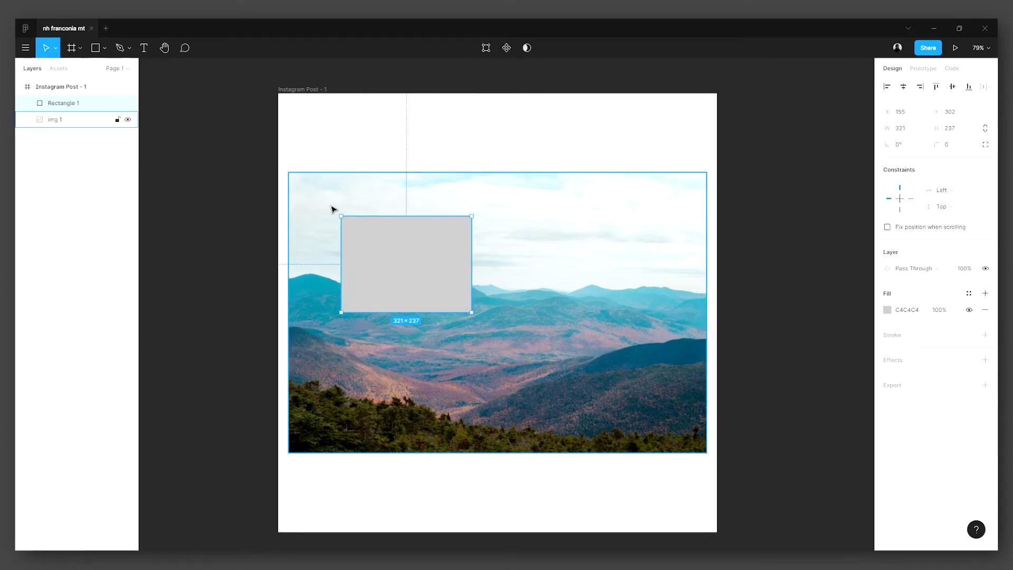
{"action": "left_click_drag", "start_coordinate": [342, 216], "coordinate": [288, 172]}
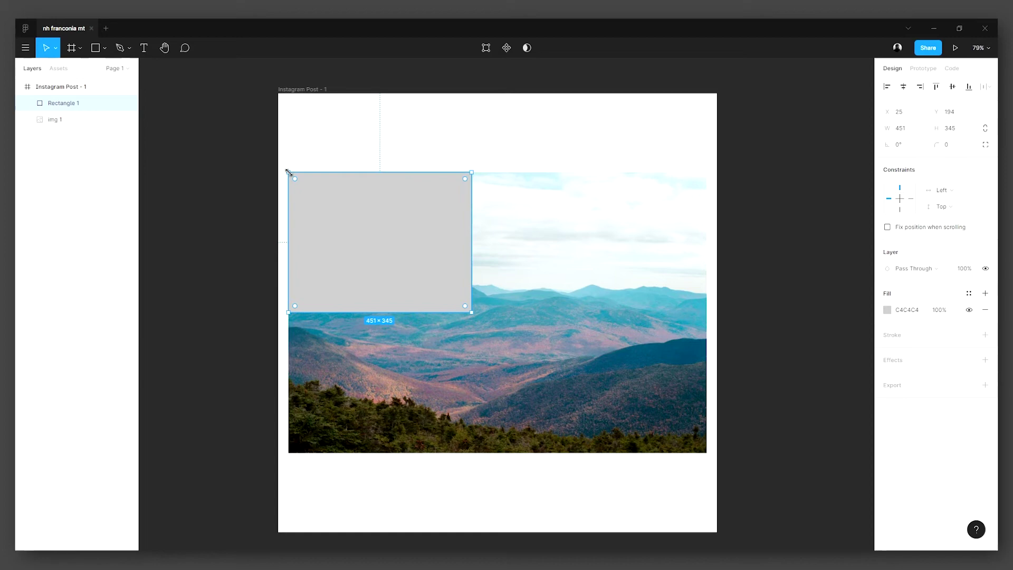
{"action": "left_click_drag", "start_coordinate": [471, 312], "coordinate": [706, 452]}
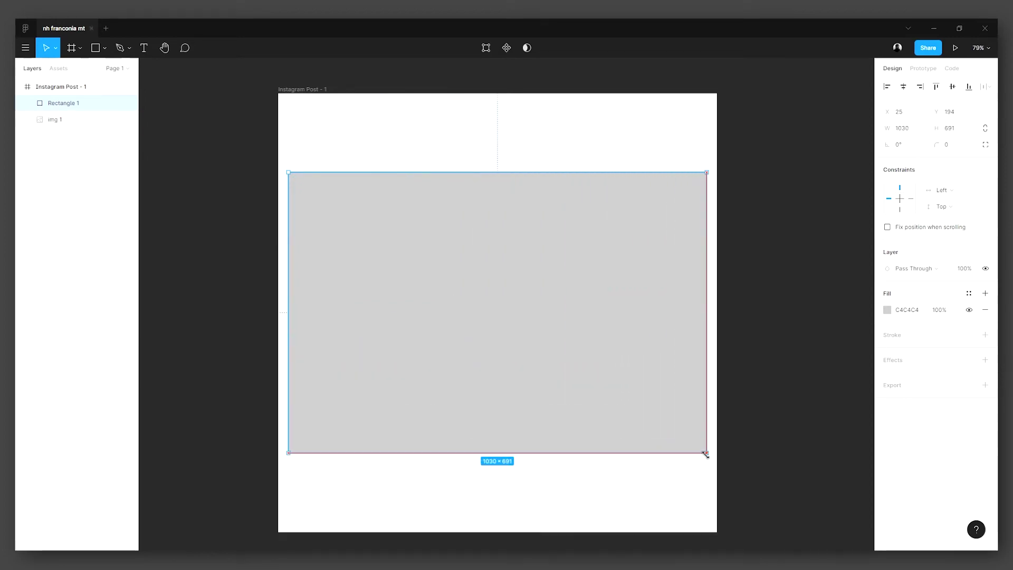
Step: Change the fill colour of the rectangle covering the image to black 000000
{"action": "left_click", "coordinate": [886, 310]}
{"action": "left_click_drag", "start_coordinate": [790, 312], "coordinate": [752, 418]}
{"action": "left_click", "coordinate": [865, 284]}
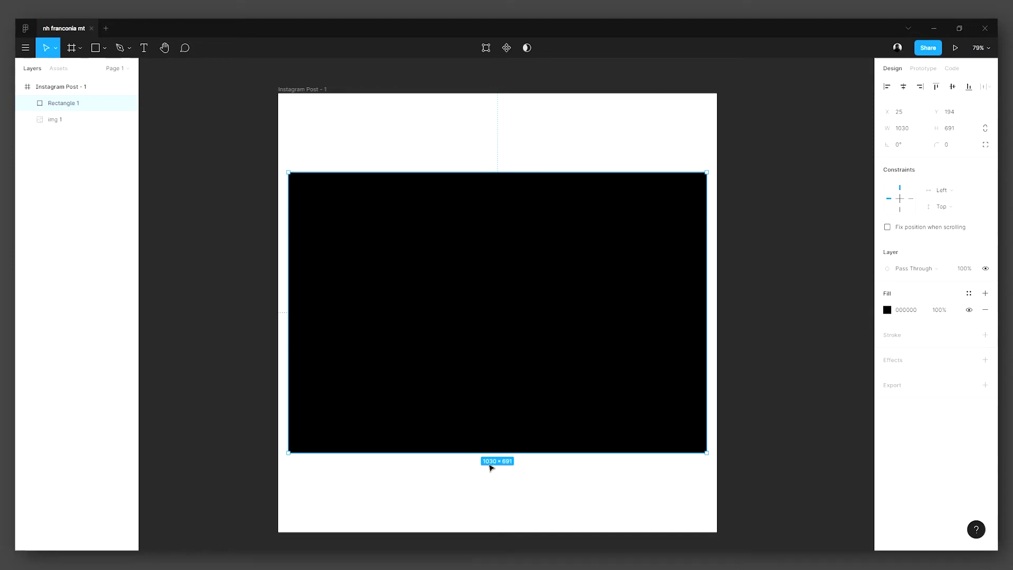
Step: Set the black rectangle's size to 1035 × 696 and centre it horizontally and vertically in the frame
{"action": "left_click", "coordinate": [906, 132]}
{"action": "key", "text": "Return"}
{"action": "left_click", "coordinate": [956, 134]}
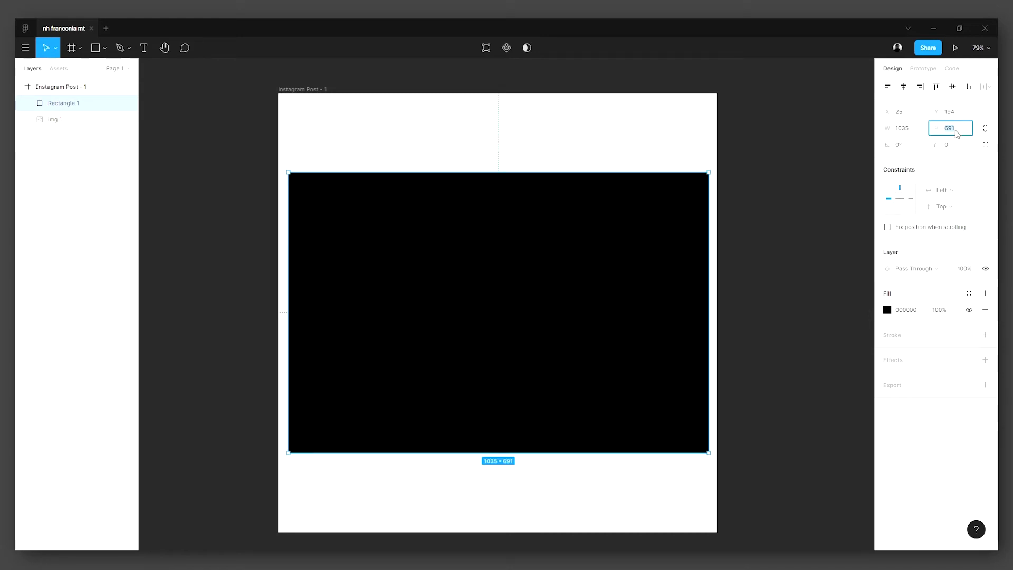
{"action": "type", "text": "696"}
{"action": "key", "text": "Return"}
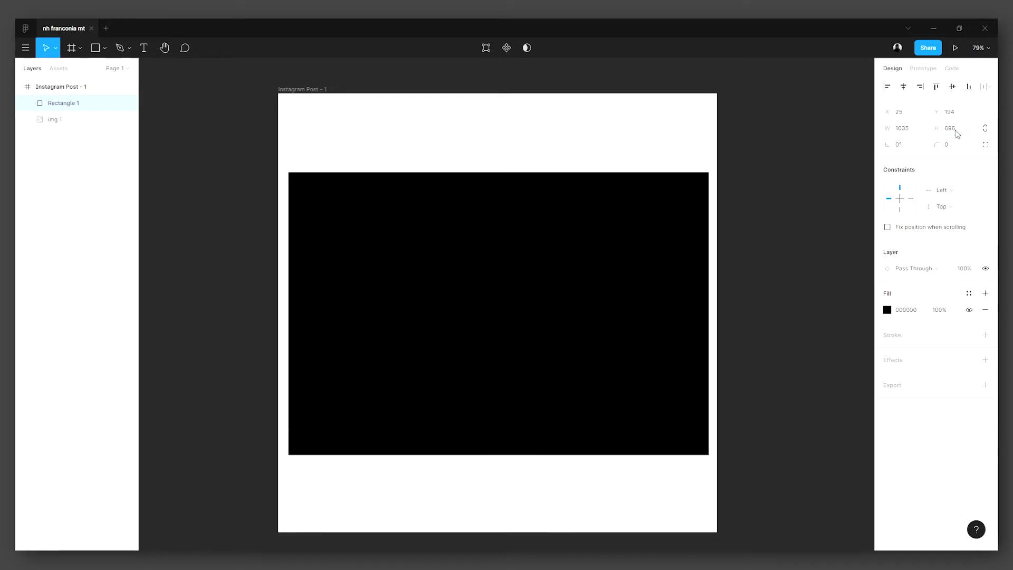
{"action": "left_click", "coordinate": [902, 87]}
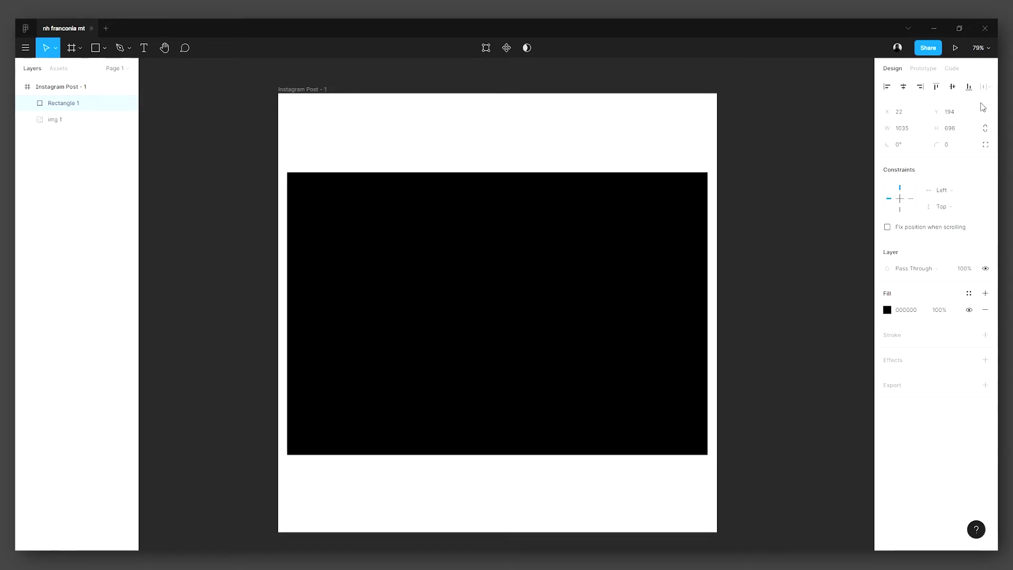
{"action": "left_click", "coordinate": [953, 87]}
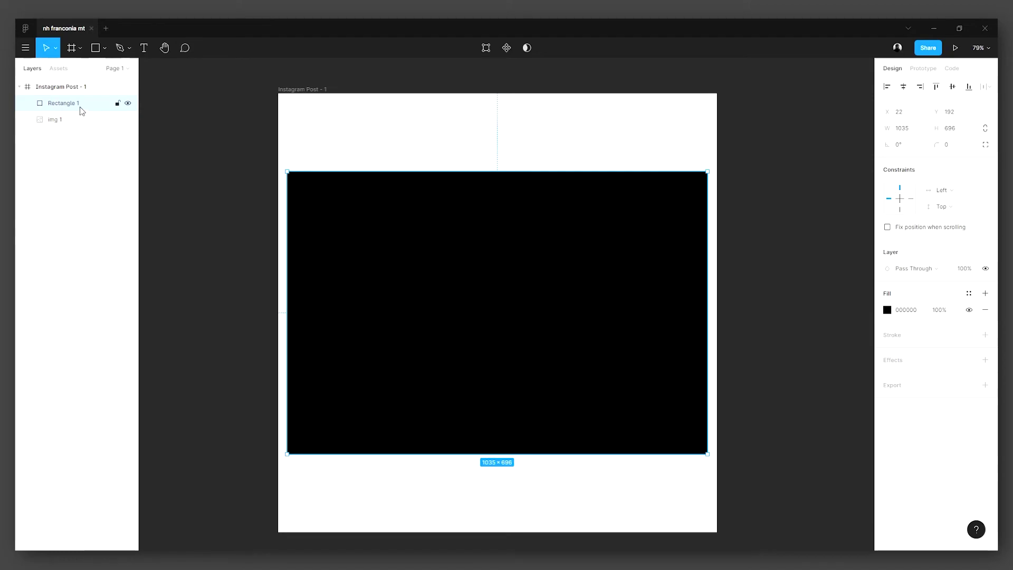
Step: Move the black rectangle beneath img 1 in the layer order so it forms a thin border
{"action": "left_click_drag", "start_coordinate": [80, 110], "coordinate": [86, 128]}
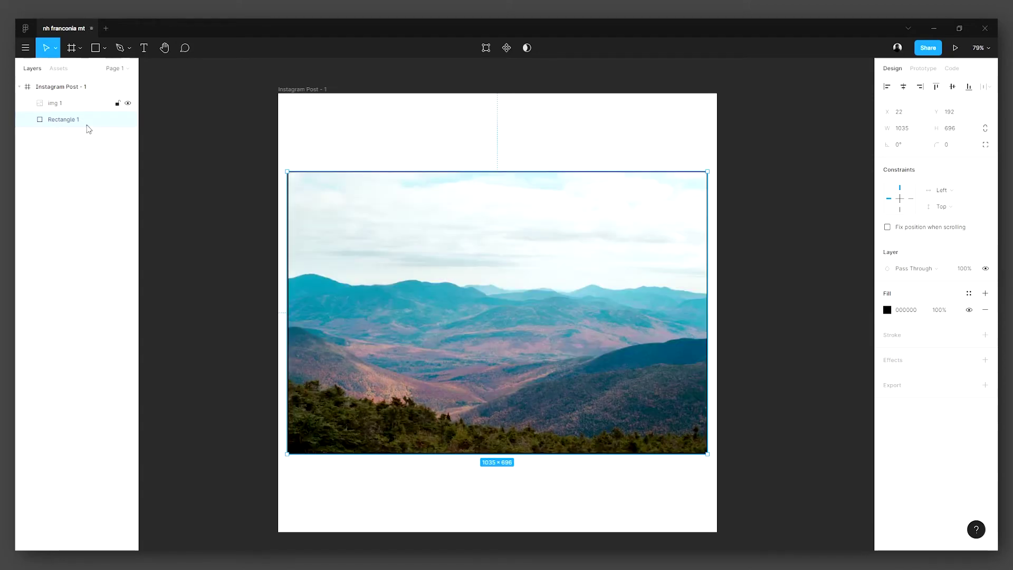
{"action": "left_click", "coordinate": [221, 286]}
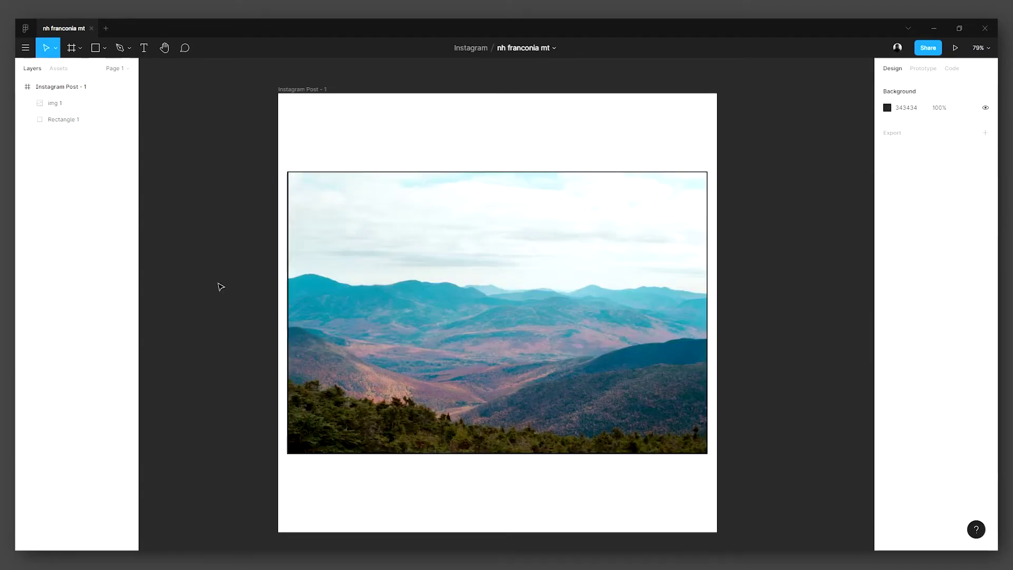
{"action": "left_click", "coordinate": [66, 119]}
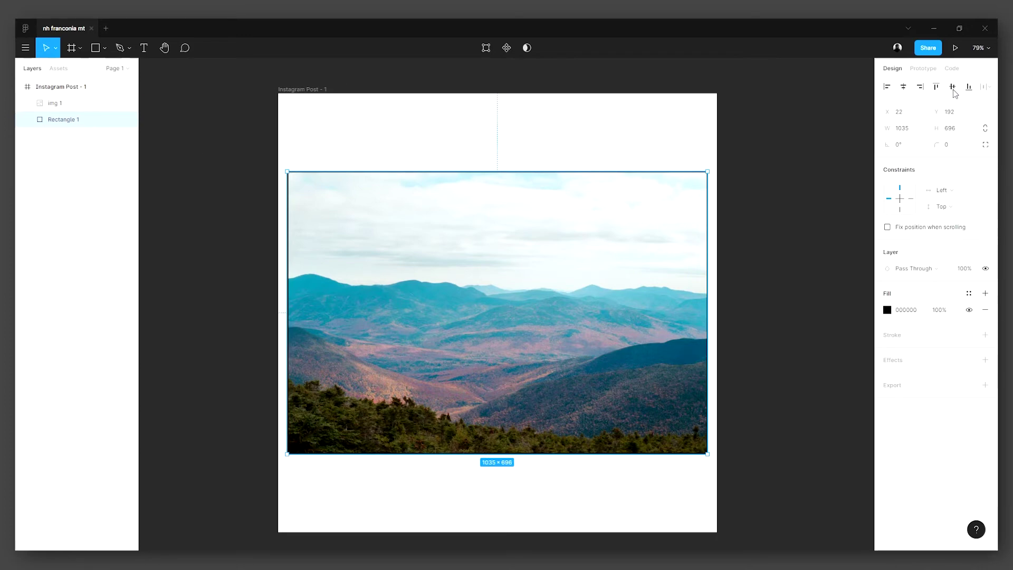
{"action": "left_click", "coordinate": [822, 225]}
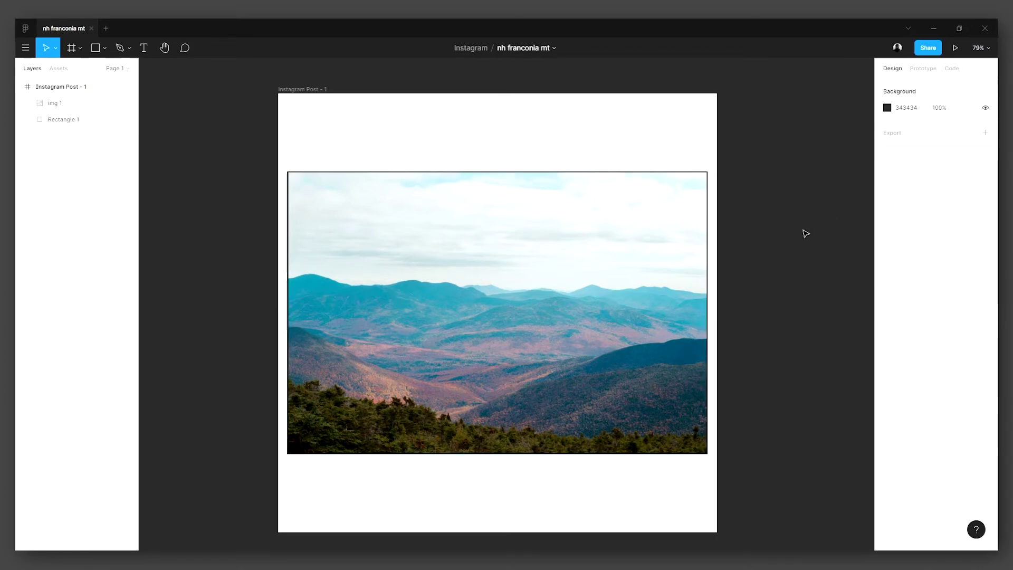
Step: Pull the black rectangle's two vertical sides in flush with the image, making the rectangle 1030 wide
{"action": "left_click", "coordinate": [570, 300]}
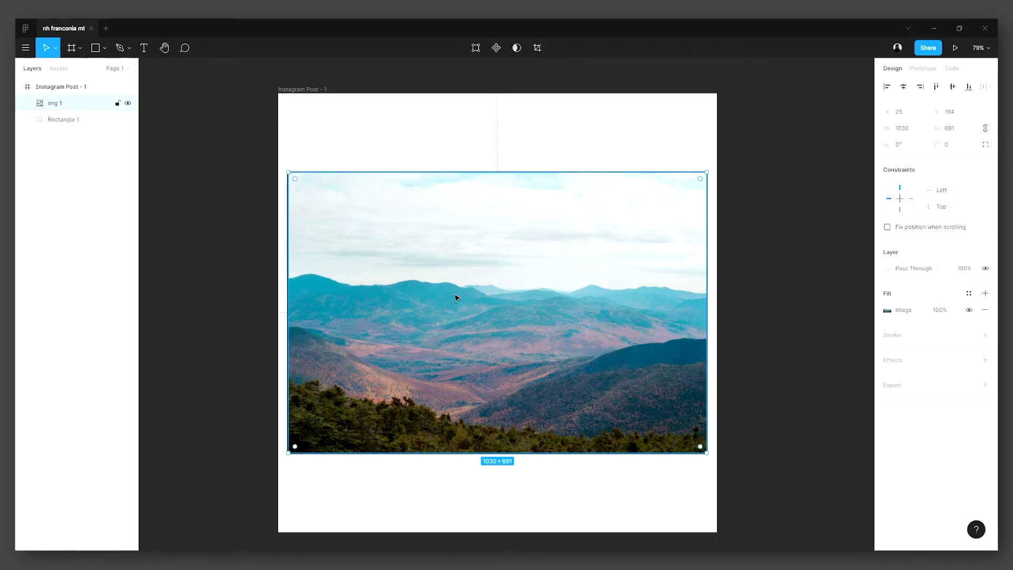
{"action": "left_click", "coordinate": [71, 120]}
{"action": "left_click_drag", "start_coordinate": [287, 311], "coordinate": [288, 311]}
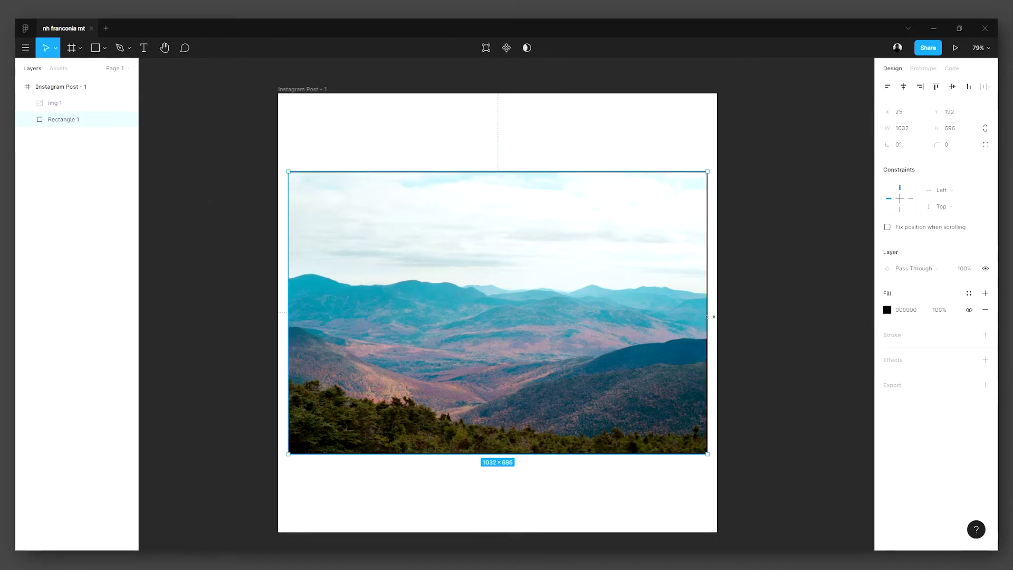
{"action": "left_click_drag", "start_coordinate": [708, 317], "coordinate": [707, 317]}
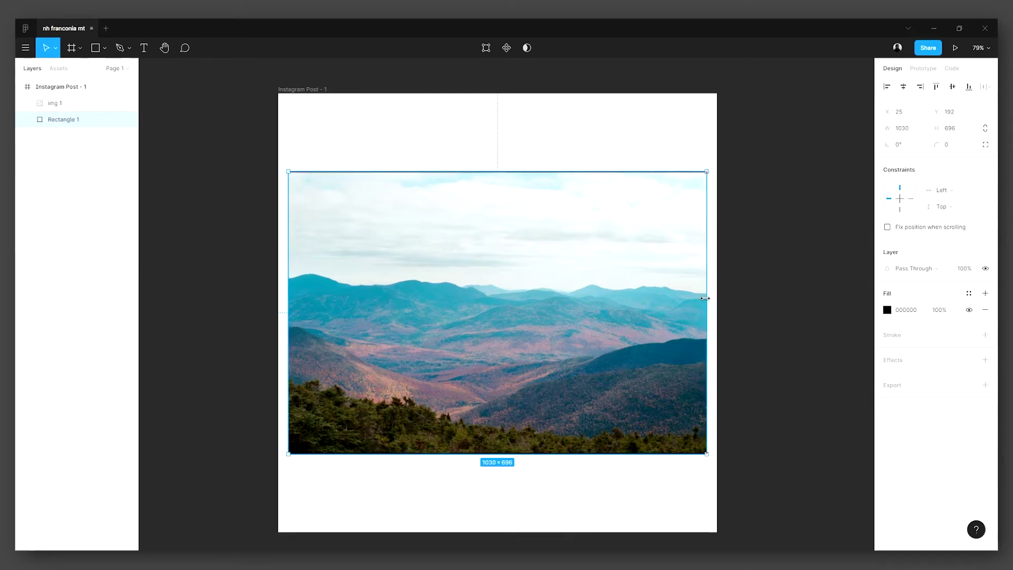
{"action": "mouse_move", "coordinate": [289, 312]}
{"action": "left_mouse_down"}
{"action": "mouse_move", "coordinate": [303, 312]}
{"action": "mouse_move", "coordinate": [288, 313]}
{"action": "left_mouse_up"}
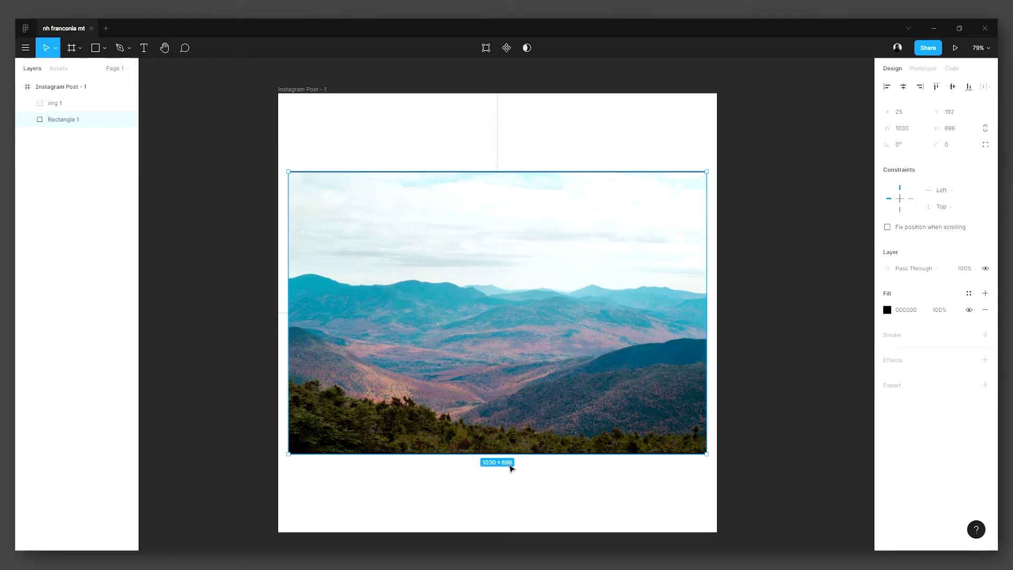
Step: Try a height of 701 for the black rectangle, nudged up by 3 px, and delete the rectangle
{"action": "left_click", "coordinate": [953, 128]}
{"action": "key", "text": "Return"}
{"action": "key", "text": "Up"}
{"action": "key", "text": "Up"}
{"action": "key", "text": "Up"}
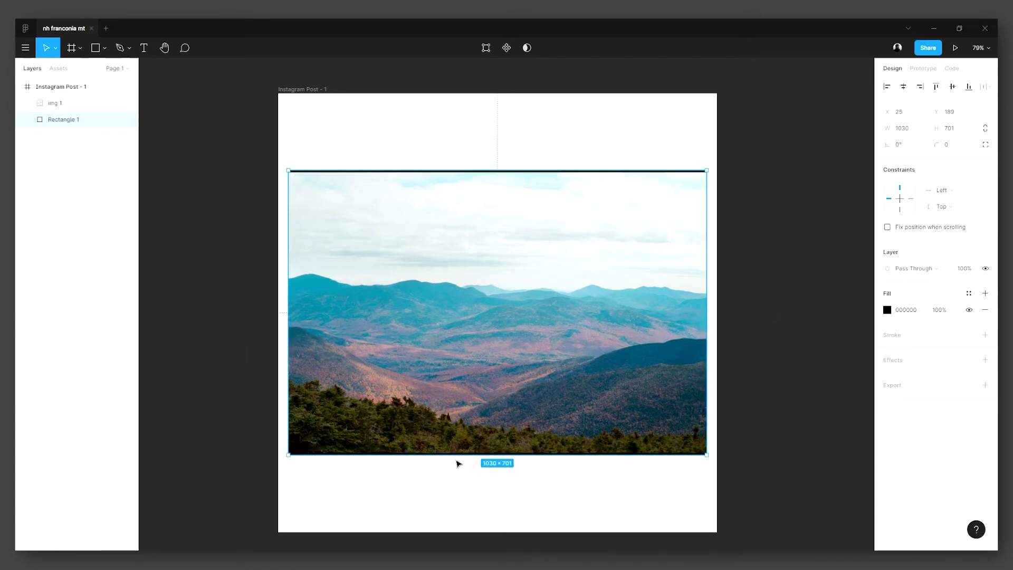
{"action": "key", "text": "Delete"}
Step: Draw a new rectangle over the image and fit its corners to the image's edges at 1030 × 691
{"action": "key", "text": "r"}
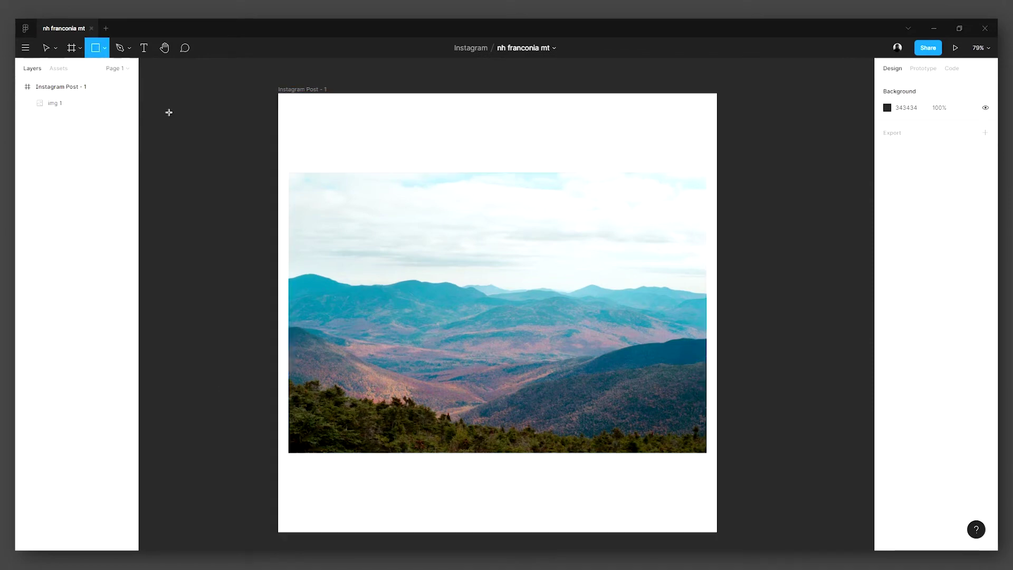
{"action": "left_click_drag", "start_coordinate": [364, 308], "coordinate": [486, 388]}
{"action": "left_click_drag", "start_coordinate": [362, 312], "coordinate": [288, 172]}
{"action": "left_click_drag", "start_coordinate": [484, 388], "coordinate": [707, 452]}
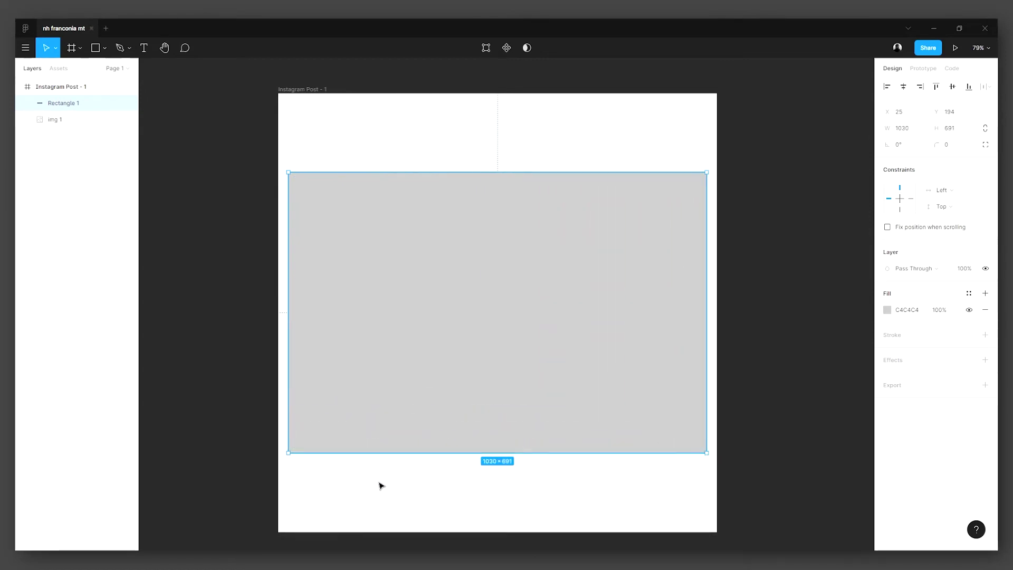
Step: Set the new rectangle's size to 1035 × 696 and centre it both ways in the Instagram Post frame
{"action": "left_click", "coordinate": [912, 132]}
{"action": "type", "text": "1"}
{"action": "key", "text": "Return"}
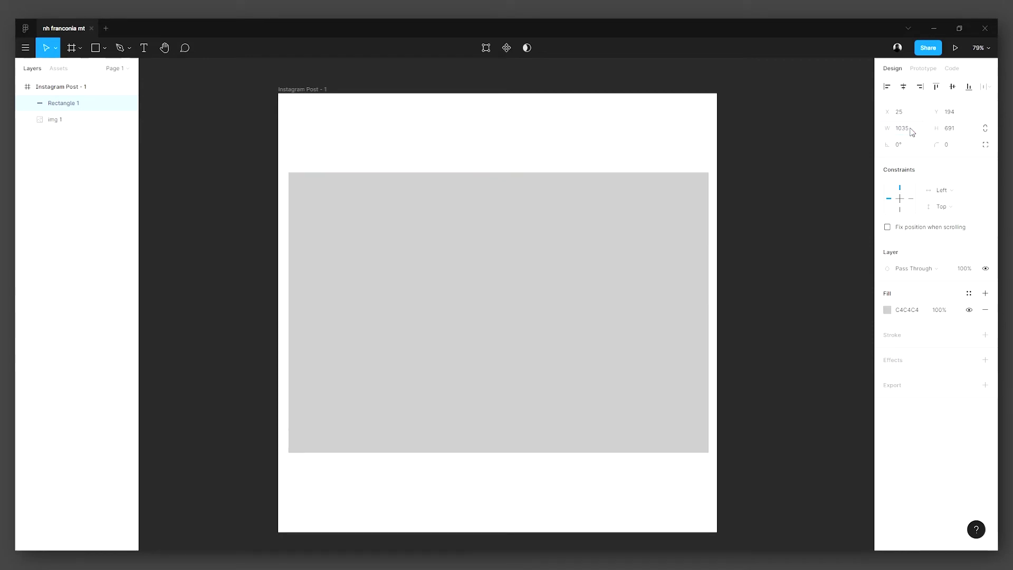
{"action": "left_click", "coordinate": [949, 133]}
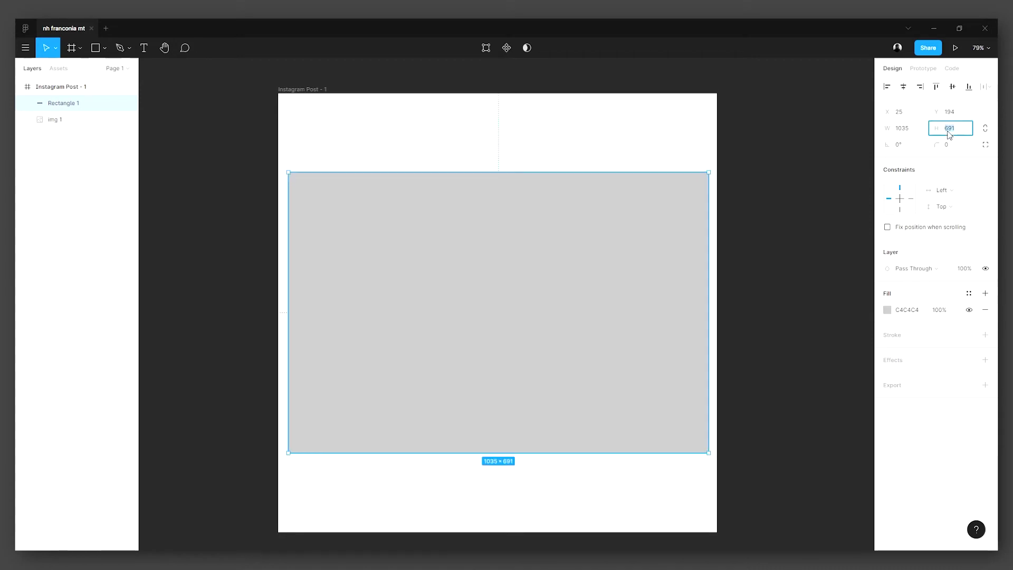
{"action": "type", "text": "696"}
{"action": "key", "text": "Return"}
{"action": "left_click", "coordinate": [903, 86]}
{"action": "left_click", "coordinate": [952, 86]}
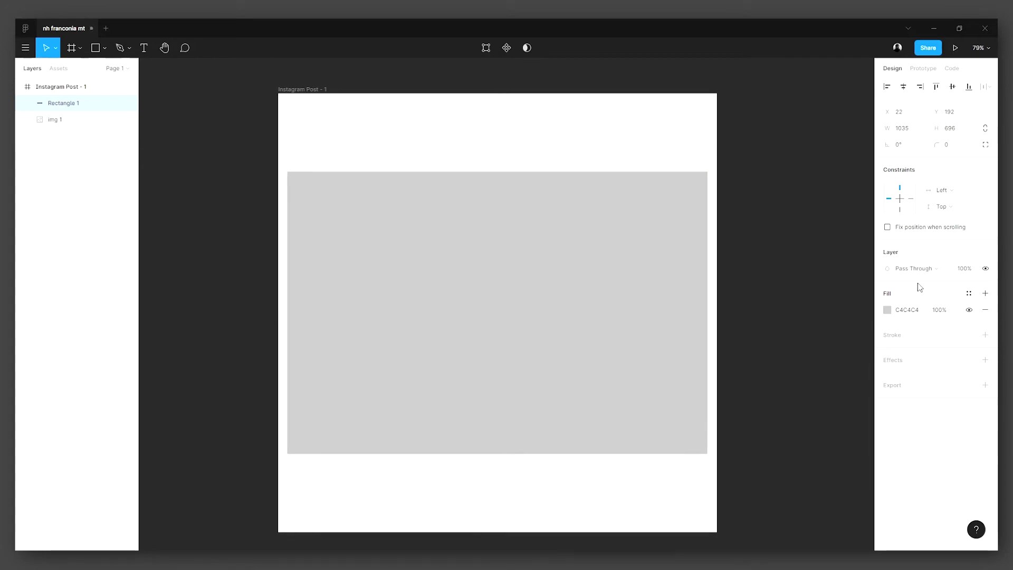
Step: Fill the rectangle with black 000000 and move it beneath img 1 in the layer order as a border
{"action": "left_click", "coordinate": [886, 310]}
{"action": "type", "text": "000000"}
{"action": "key", "text": "Return"}
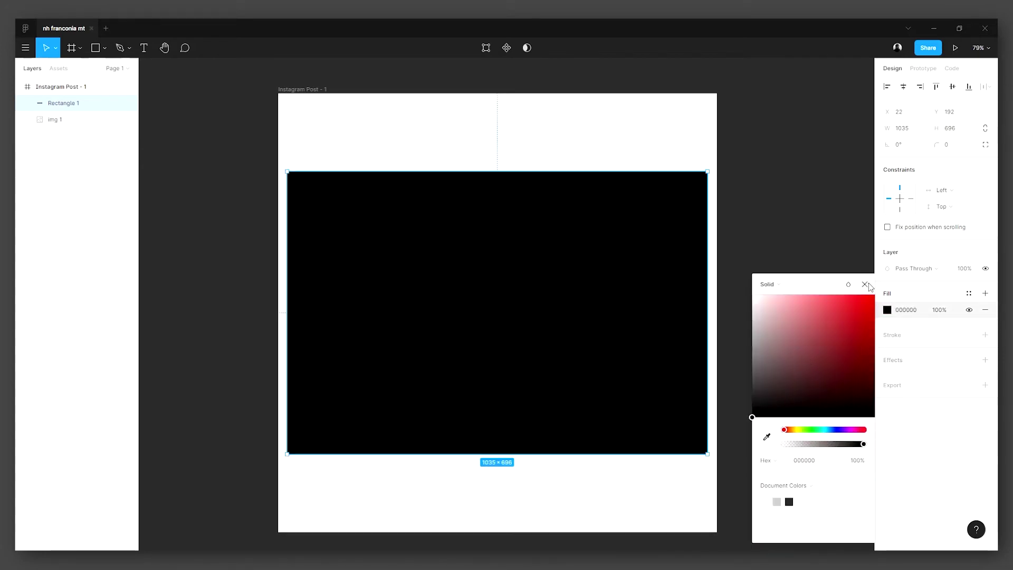
{"action": "key", "text": "Escape"}
{"action": "left_click_drag", "start_coordinate": [86, 109], "coordinate": [91, 136]}
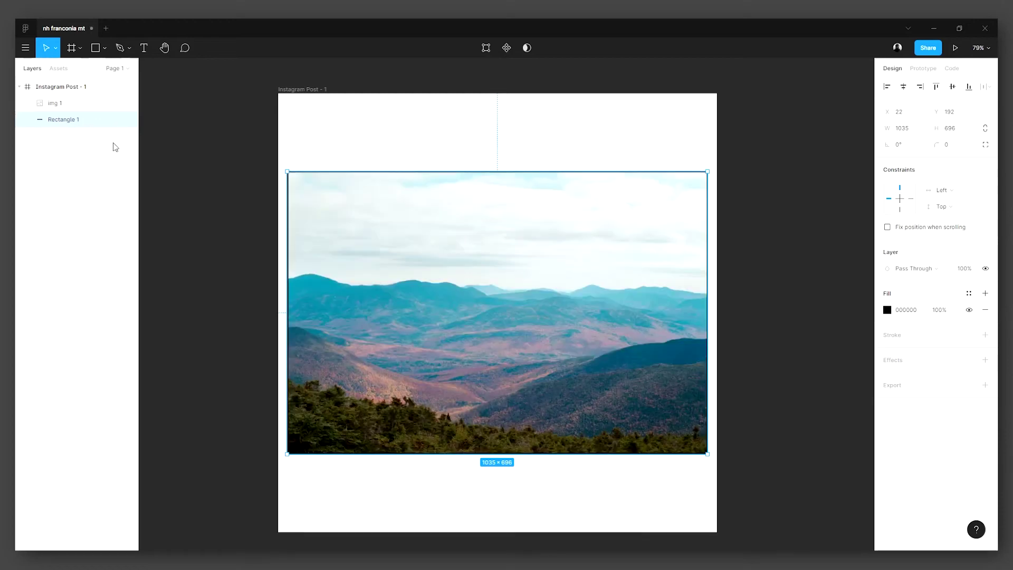
{"action": "left_click", "coordinate": [225, 240]}
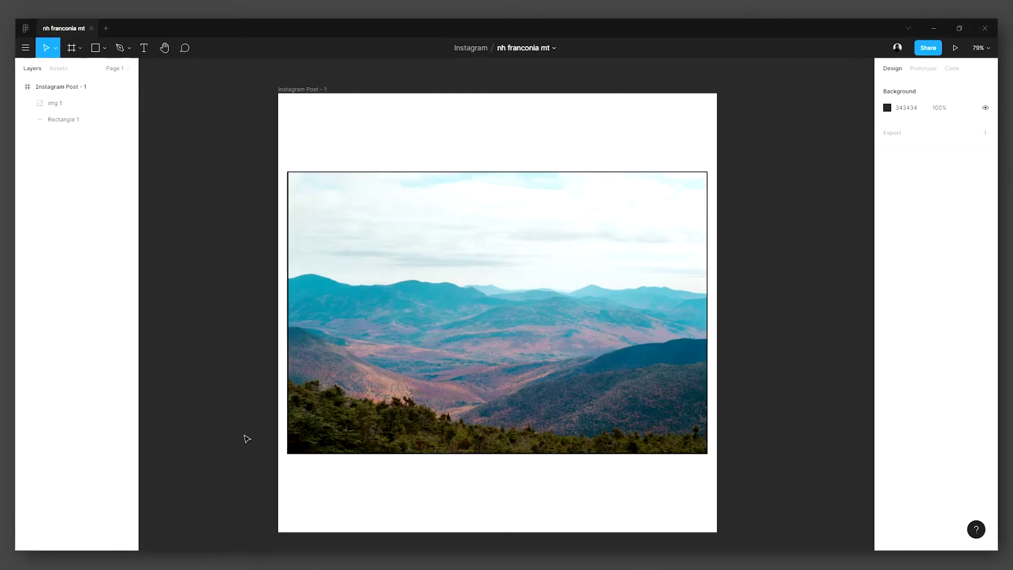
Step: Examine the thin black border around the image up close along its lower and side edges
{"action": "scroll", "coordinate": [253, 440], "scroll_direction": "up", "scroll_amount": 2}
{"action": "scroll", "coordinate": [262, 446], "scroll_direction": "down", "scroll_amount": 1}
{"action": "key", "text": "super"}
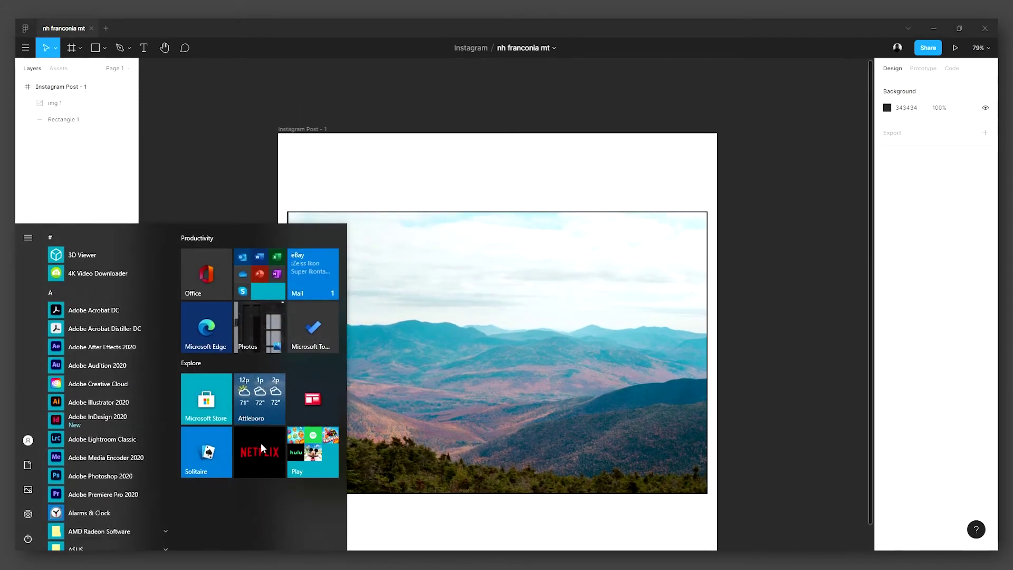
{"action": "key", "text": "super"}
{"action": "scroll", "coordinate": [270, 469], "scroll_direction": "up", "scroll_amount": 3}
{"action": "scroll", "coordinate": [270, 469], "scroll_direction": "up", "scroll_amount": 2}
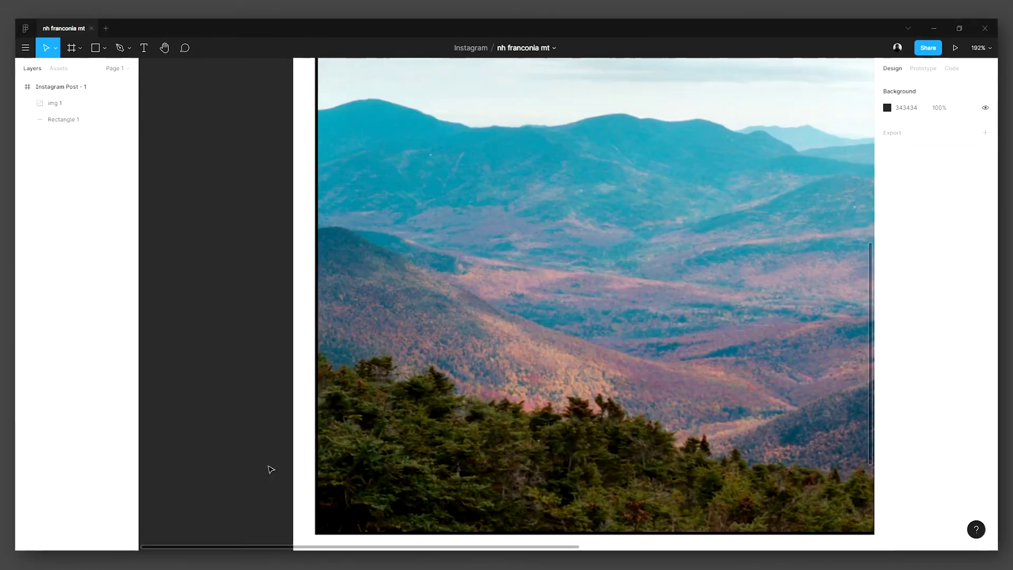
{"action": "scroll", "coordinate": [270, 469], "scroll_direction": "up", "scroll_amount": 2}
{"action": "left_click_drag", "start_coordinate": [561, 350], "coordinate": [522, 347]}
{"action": "left_click", "coordinate": [498, 332]}
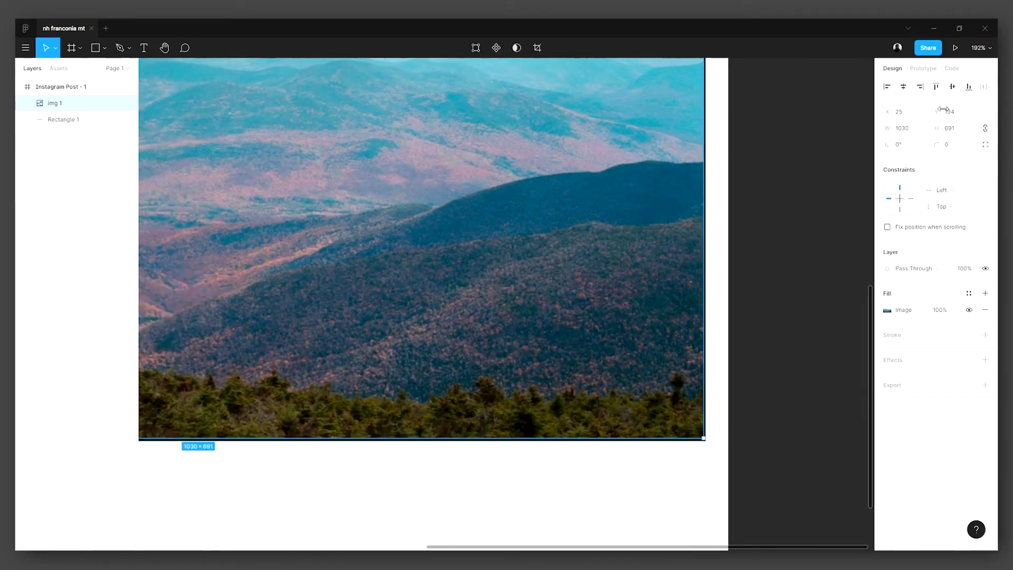
{"action": "left_click", "coordinate": [781, 260]}
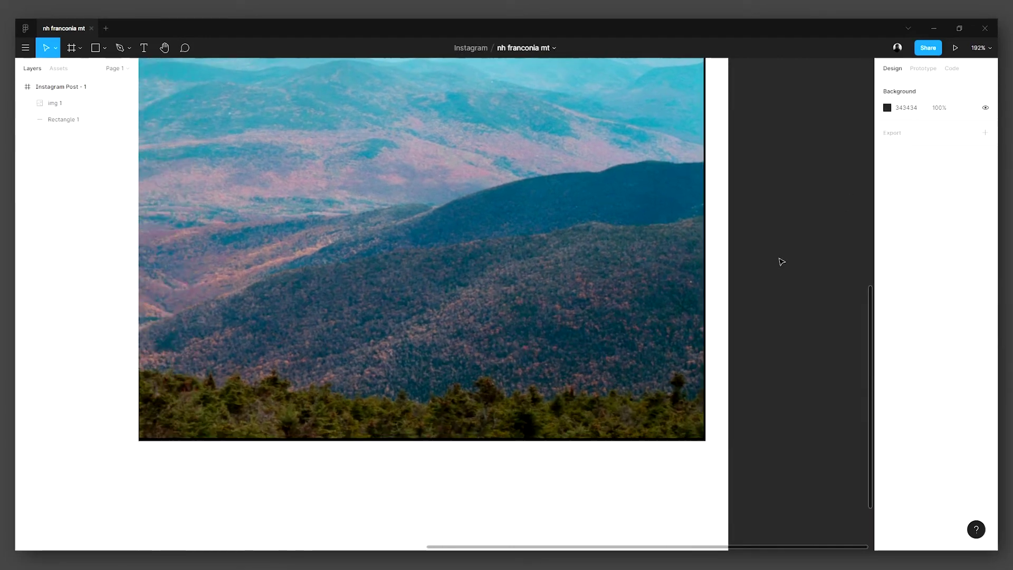
Step: Inspect the black border rectangle's alignment and review the complete Instagram Post frame around the bordered image
{"action": "left_click", "coordinate": [707, 443]}
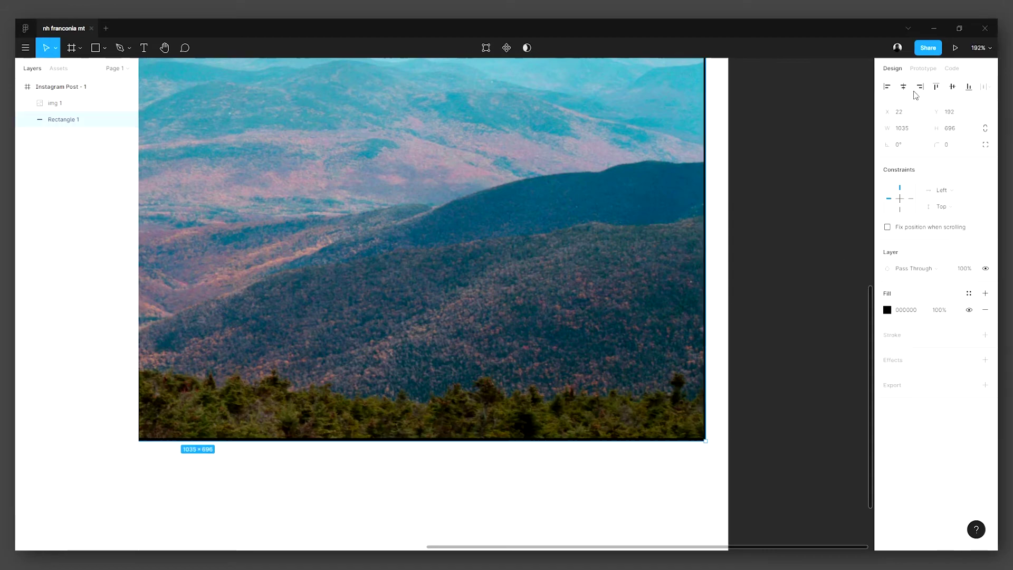
{"action": "left_click", "coordinate": [782, 247]}
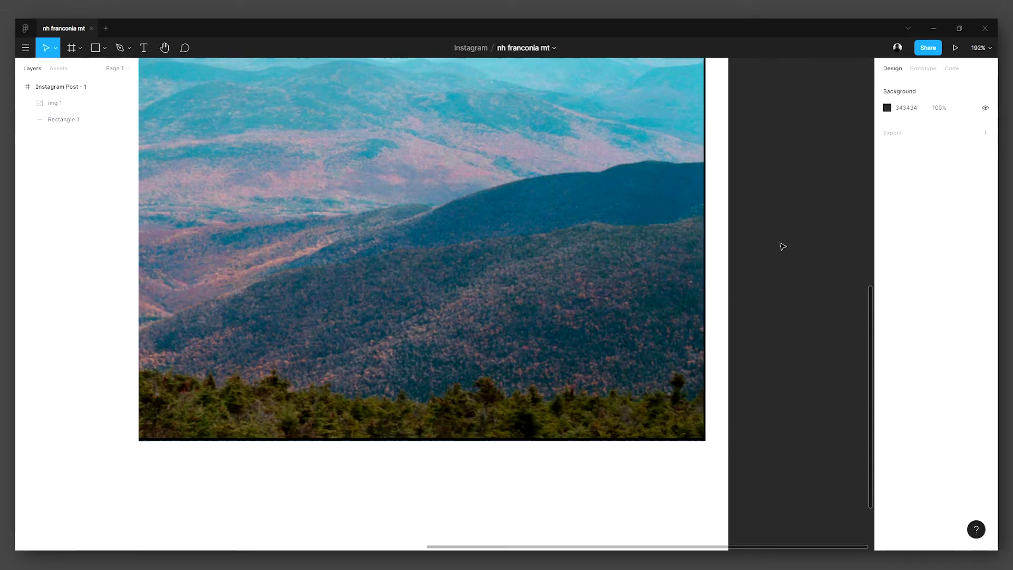
{"action": "scroll", "coordinate": [782, 246], "scroll_direction": "down", "scroll_amount": 6}
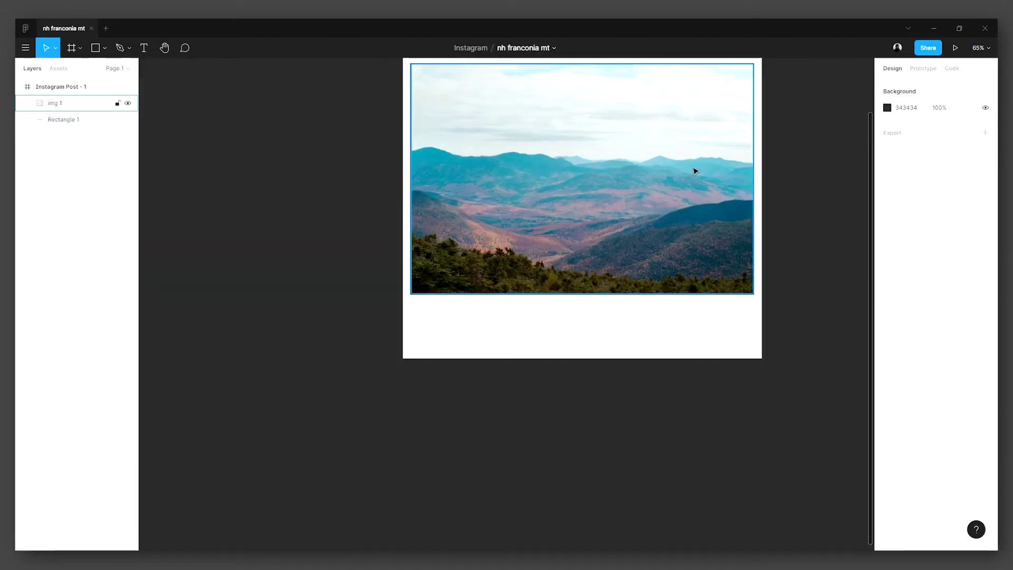
{"action": "scroll", "coordinate": [680, 181], "scroll_direction": "up", "scroll_amount": 5}
{"action": "scroll", "coordinate": [679, 182], "scroll_direction": "right", "scroll_amount": 5}
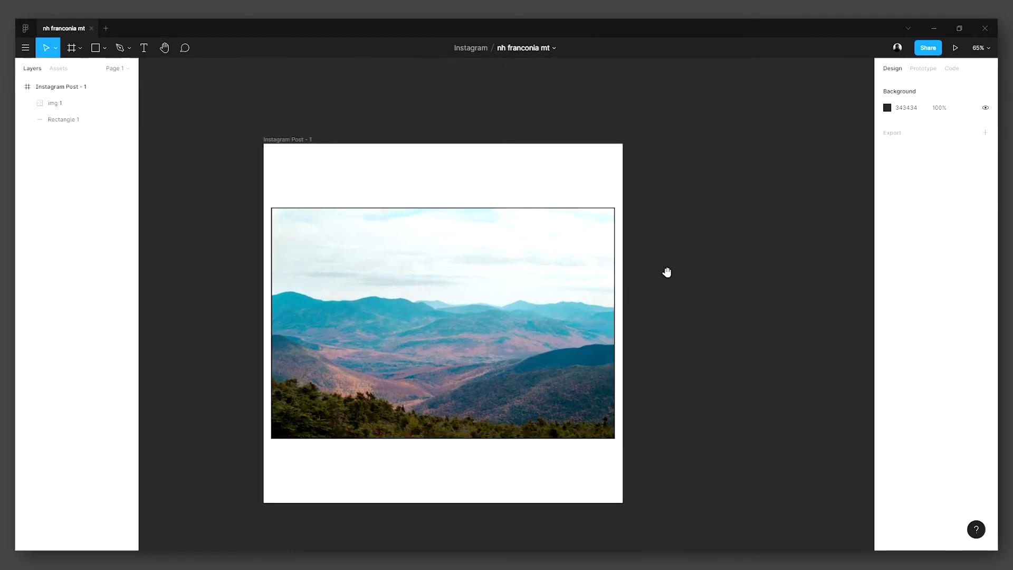
{"action": "scroll", "coordinate": [667, 274], "scroll_direction": "up", "scroll_amount": 3}
{"action": "scroll", "coordinate": [669, 276], "scroll_direction": "down", "scroll_amount": 1}
{"action": "scroll", "coordinate": [668, 276], "scroll_direction": "down", "scroll_amount": 1}
{"action": "scroll", "coordinate": [667, 278], "scroll_direction": "up", "scroll_amount": 2}
{"action": "scroll", "coordinate": [650, 265], "scroll_direction": "down", "scroll_amount": 3}
{"action": "scroll", "coordinate": [651, 264], "scroll_direction": "left", "scroll_amount": 3}
{"action": "scroll", "coordinate": [686, 261], "scroll_direction": "up", "scroll_amount": 1}
{"action": "scroll", "coordinate": [685, 261], "scroll_direction": "left", "scroll_amount": 2}
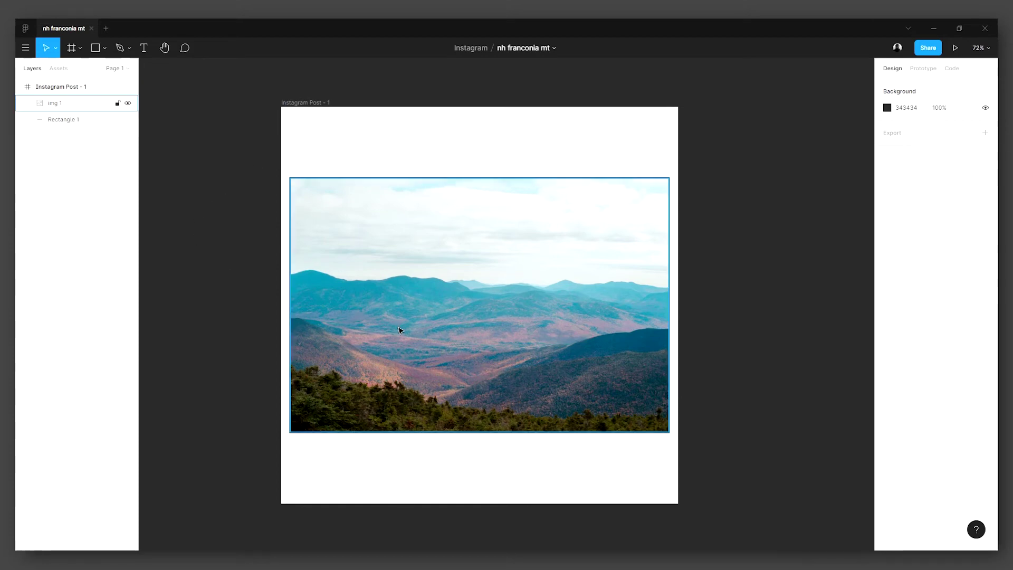
Step: Duplicate the Instagram Post - 1 frame four times in a row beside the original
{"action": "left_click", "coordinate": [299, 104]}
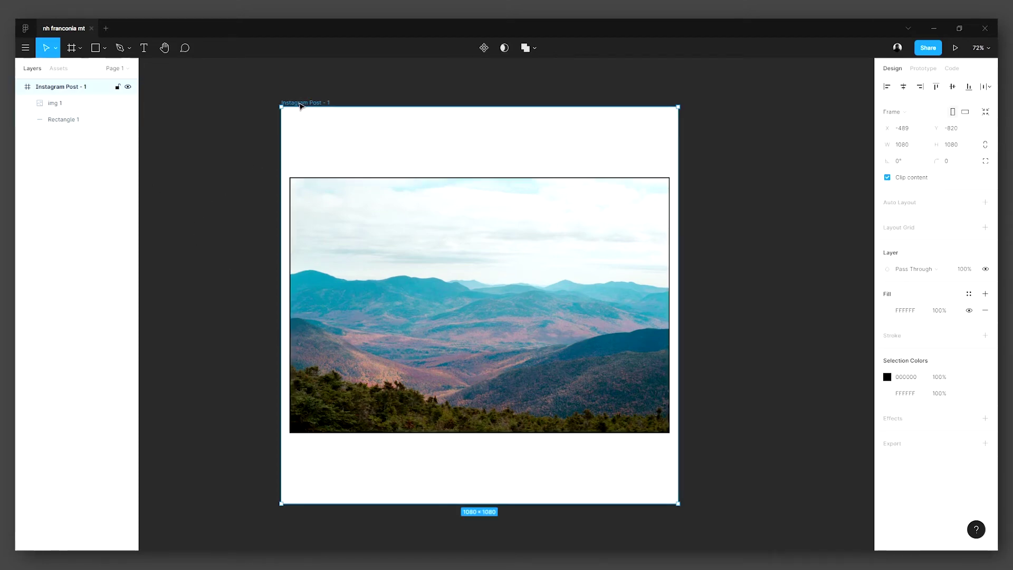
{"action": "key", "text": "ctrl+d"}
{"action": "key", "text": "ctrl+d"}
{"action": "key", "text": "ctrl+d"}
{"action": "key", "text": "ctrl+d"}
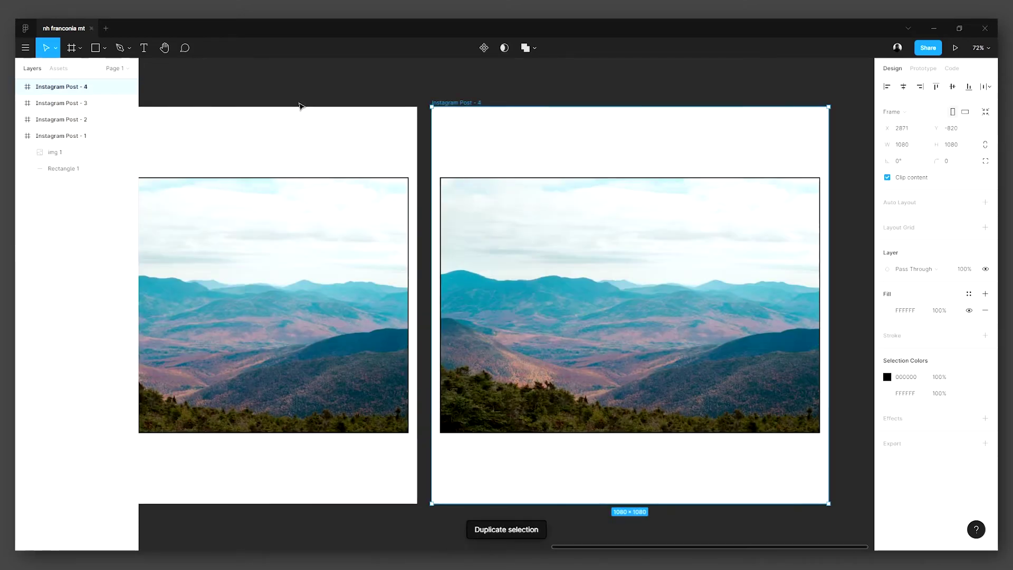
Step: Delete the img 1 photo from each of the four duplicated frames, leaving only their black border rectangles
{"action": "scroll", "coordinate": [445, 314], "scroll_direction": "down", "scroll_amount": 5}
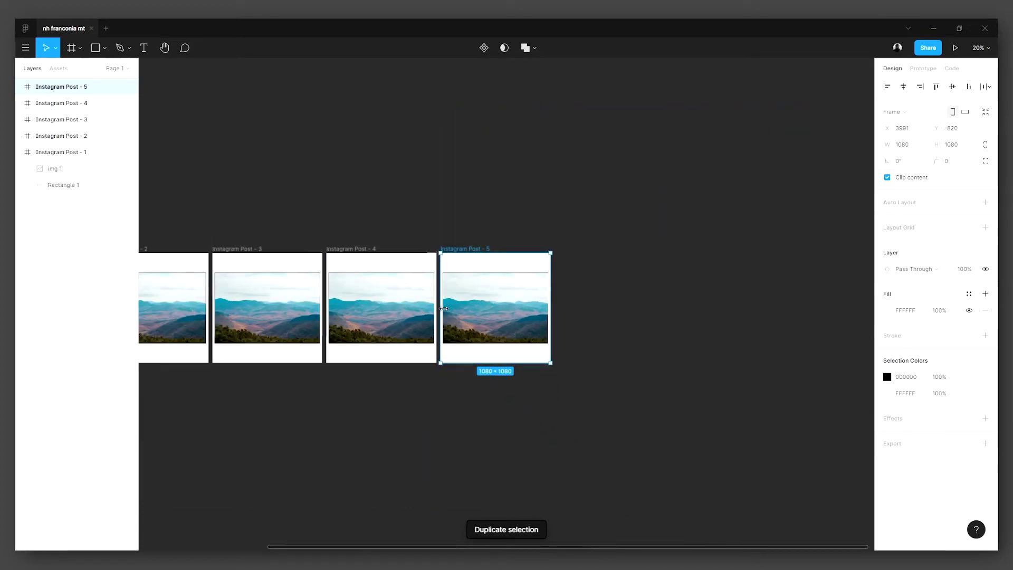
{"action": "left_click", "coordinate": [364, 430]}
{"action": "left_click_drag", "start_coordinate": [365, 430], "coordinate": [628, 434]}
{"action": "left_click", "coordinate": [473, 331]}
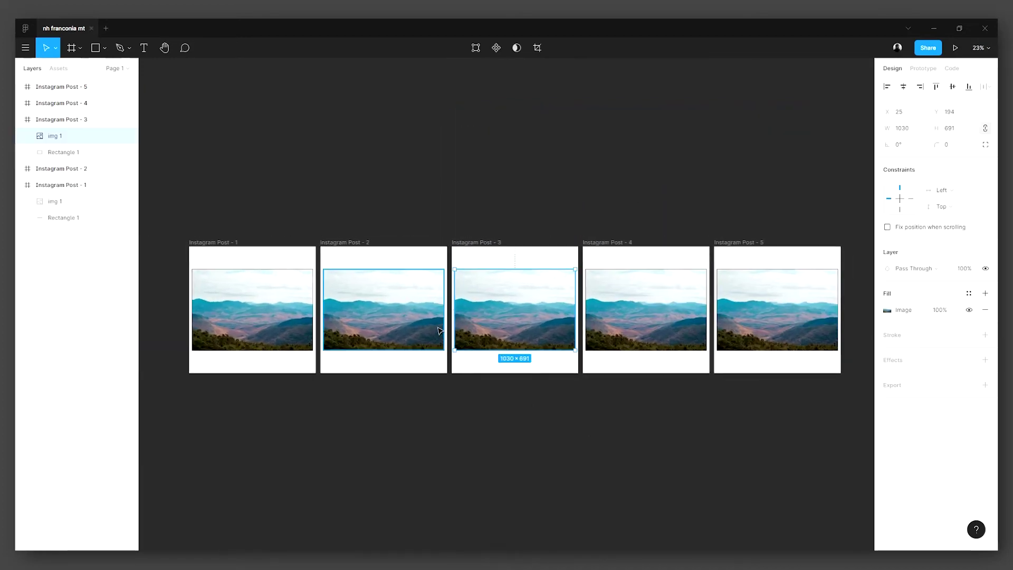
{"action": "key", "text": "Delete"}
{"action": "left_click", "coordinate": [390, 328]}
{"action": "key", "text": "Delete"}
{"action": "left_click", "coordinate": [596, 331]}
{"action": "key", "text": "Delete"}
{"action": "left_click", "coordinate": [733, 340]}
{"action": "key", "text": "Delete"}
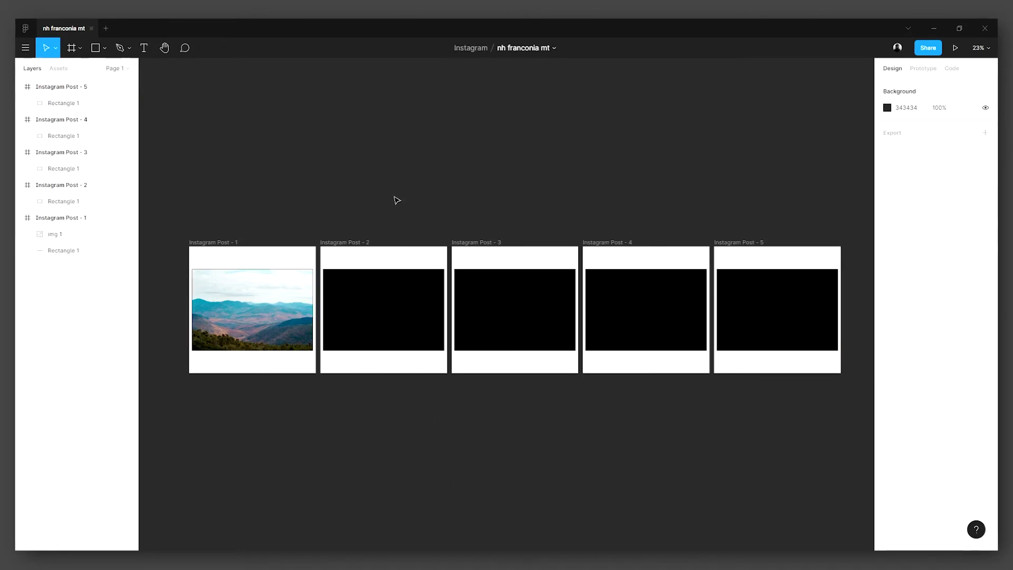
Step: Open the mt garefield and saco file from the Instagram project and look over its row of finished post frames
{"action": "left_click", "coordinate": [27, 29]}
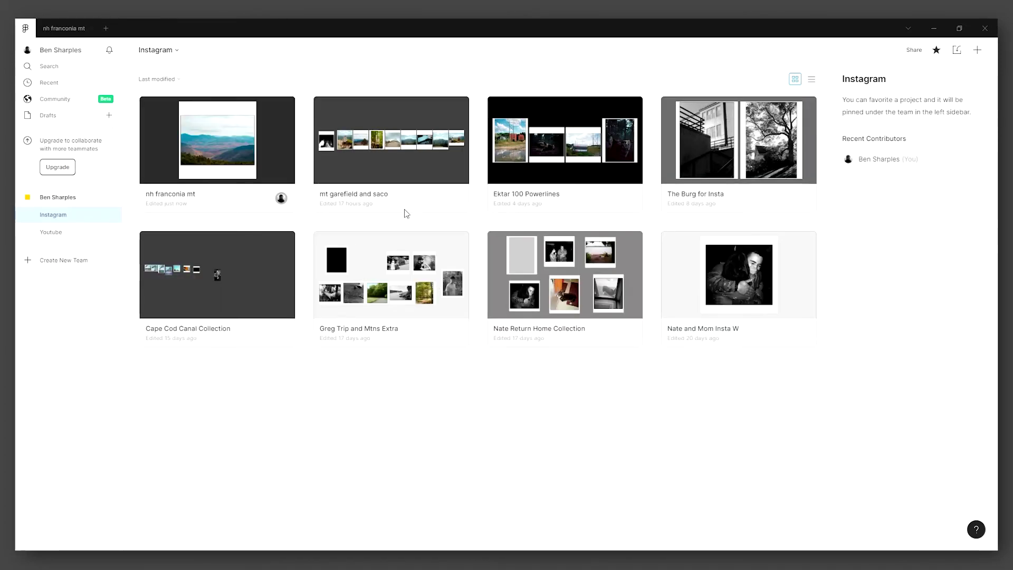
{"action": "left_click", "coordinate": [450, 152]}
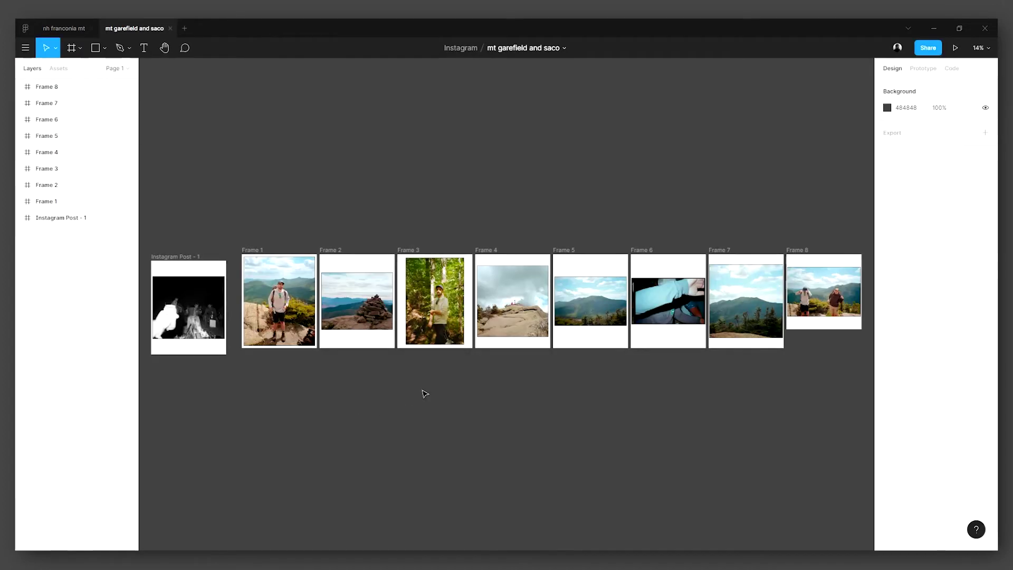
{"action": "scroll", "coordinate": [399, 417], "scroll_direction": "up", "scroll_amount": 5}
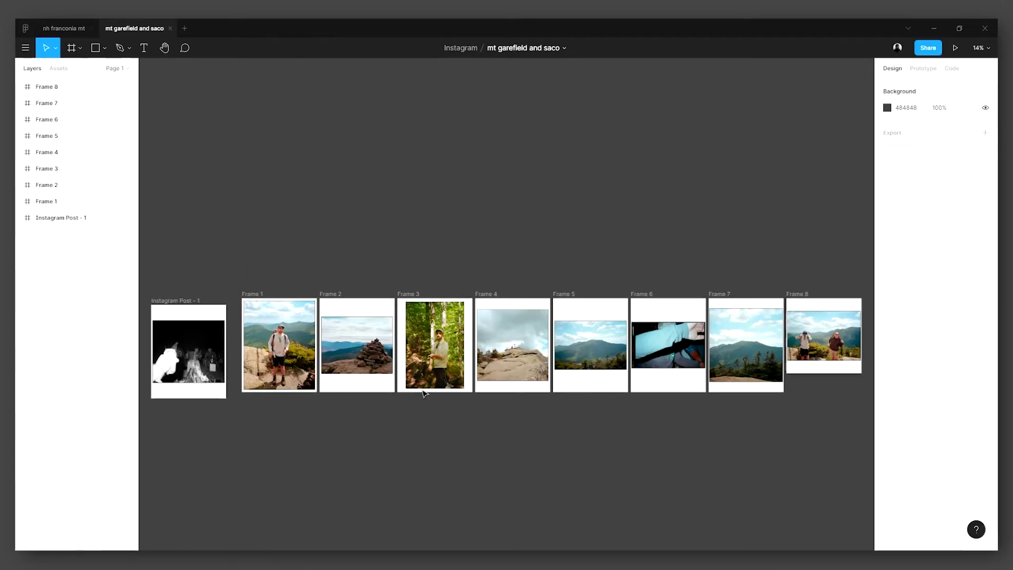
{"action": "scroll", "coordinate": [342, 357], "scroll_direction": "left", "scroll_amount": 10}
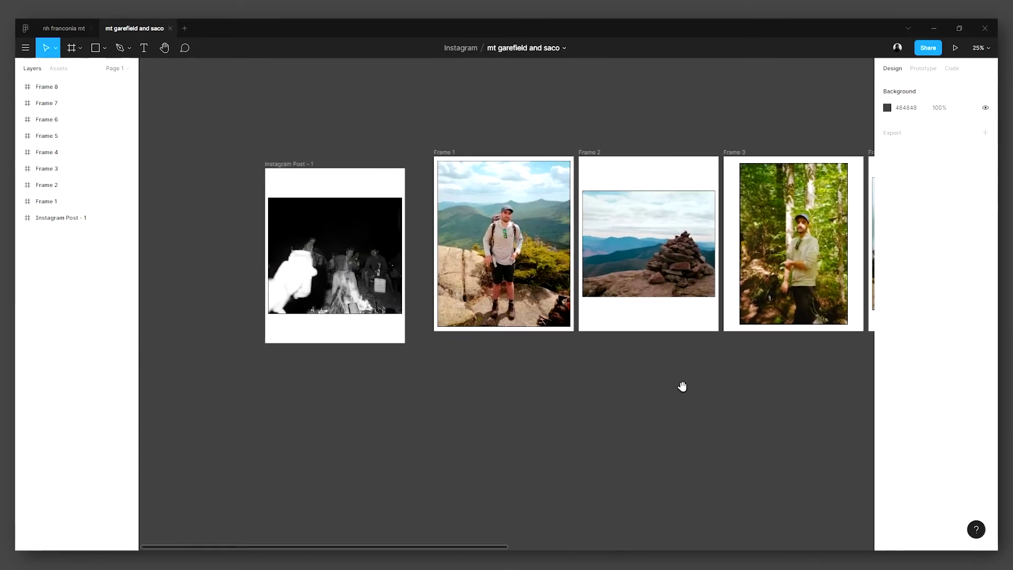
{"action": "scroll", "coordinate": [594, 348], "scroll_direction": "right", "scroll_amount": 15}
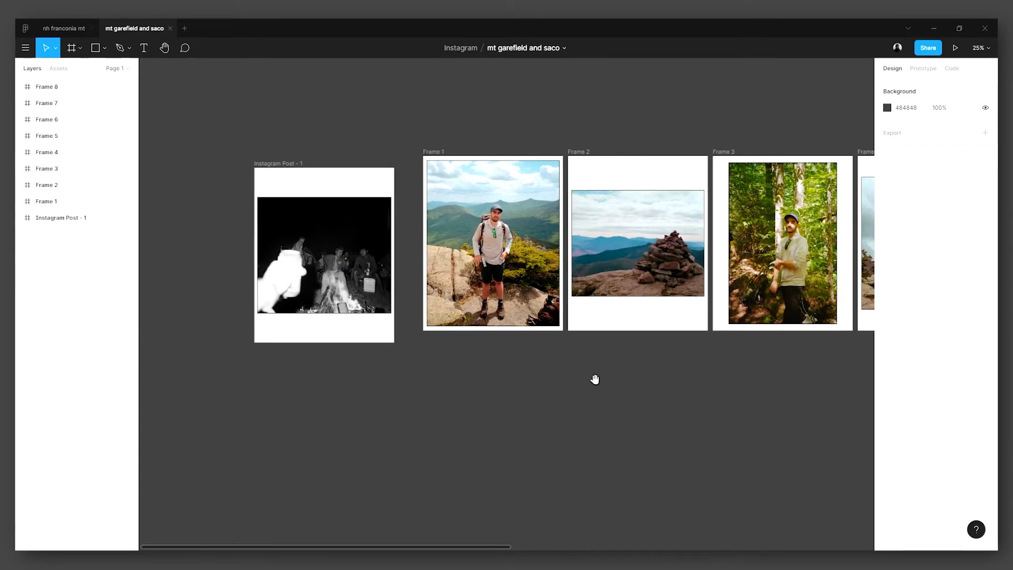
{"action": "left_click_drag", "start_coordinate": [716, 396], "coordinate": [580, 399]}
{"action": "scroll", "coordinate": [581, 413], "scroll_direction": "down", "scroll_amount": 3}
{"action": "scroll", "coordinate": [580, 413], "scroll_direction": "down", "scroll_amount": 2}
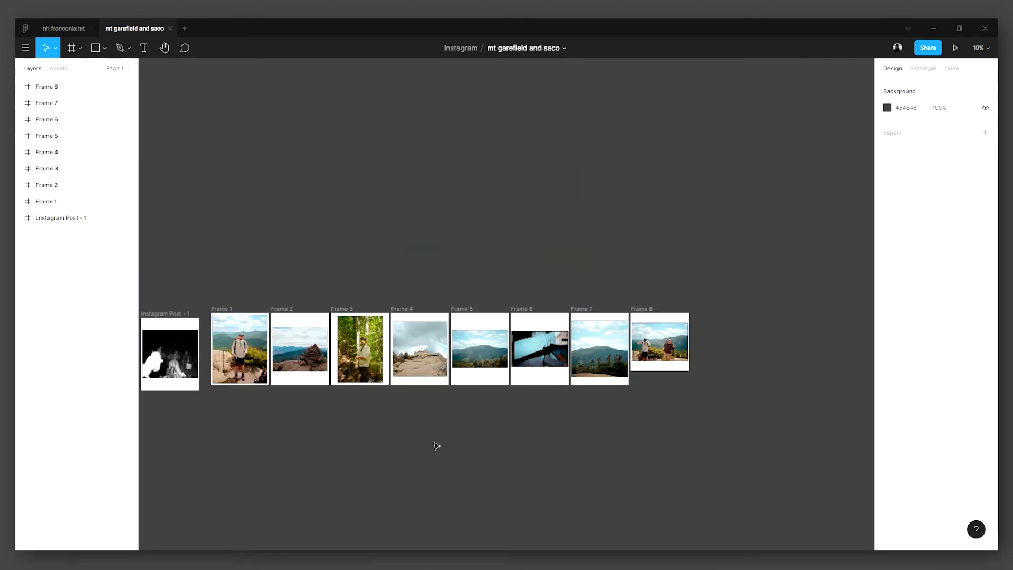
Step: Select all frames from Frame 8 down to Instagram Post - 1 and choose JPG as their export format
{"action": "scroll", "coordinate": [490, 432], "scroll_direction": "left", "scroll_amount": 5}
{"action": "left_click", "coordinate": [45, 87]}
{"action": "left_click", "coordinate": [61, 217], "text": "shift"}
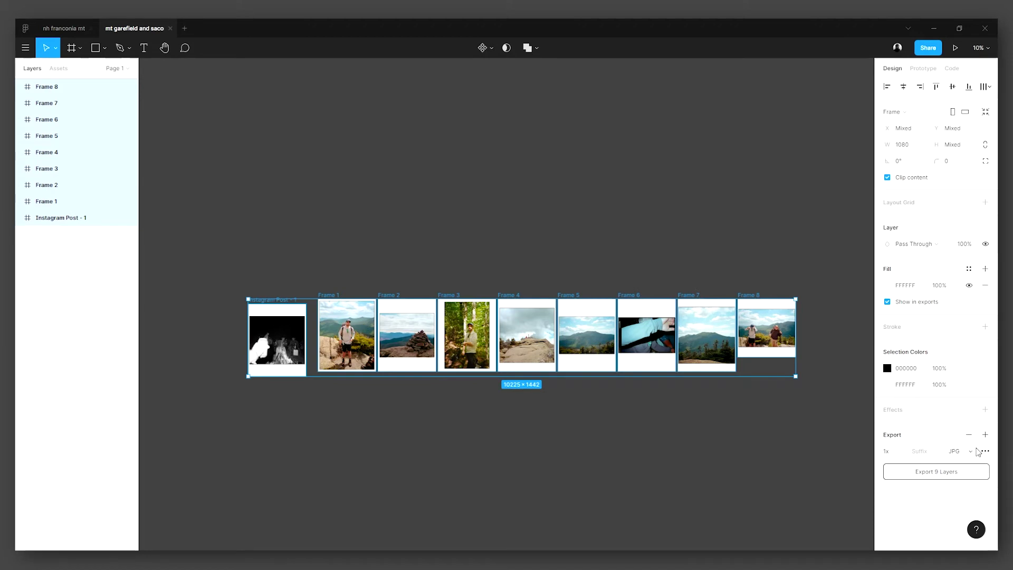
{"action": "left_click", "coordinate": [973, 449]}
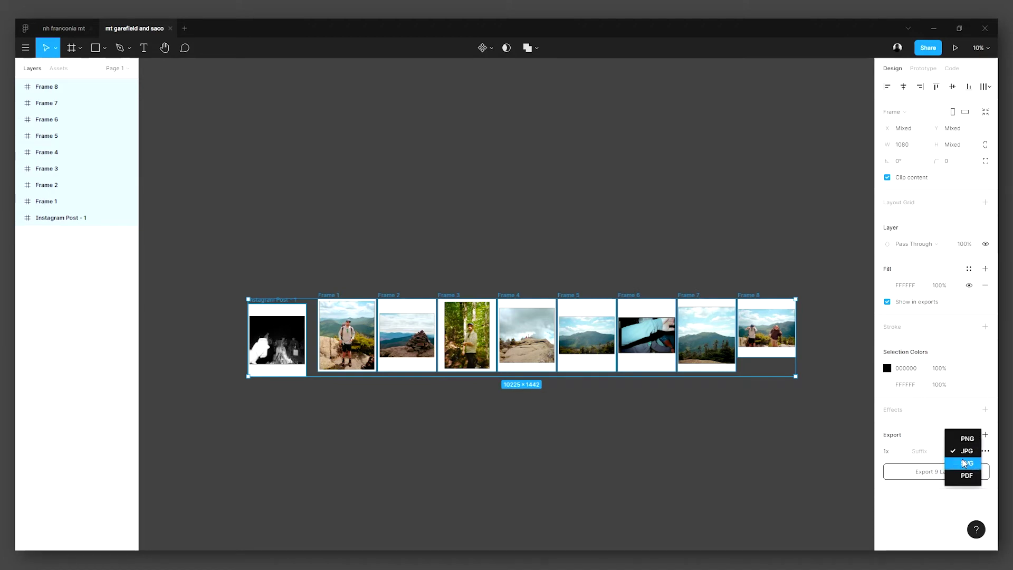
{"action": "left_click", "coordinate": [966, 452]}
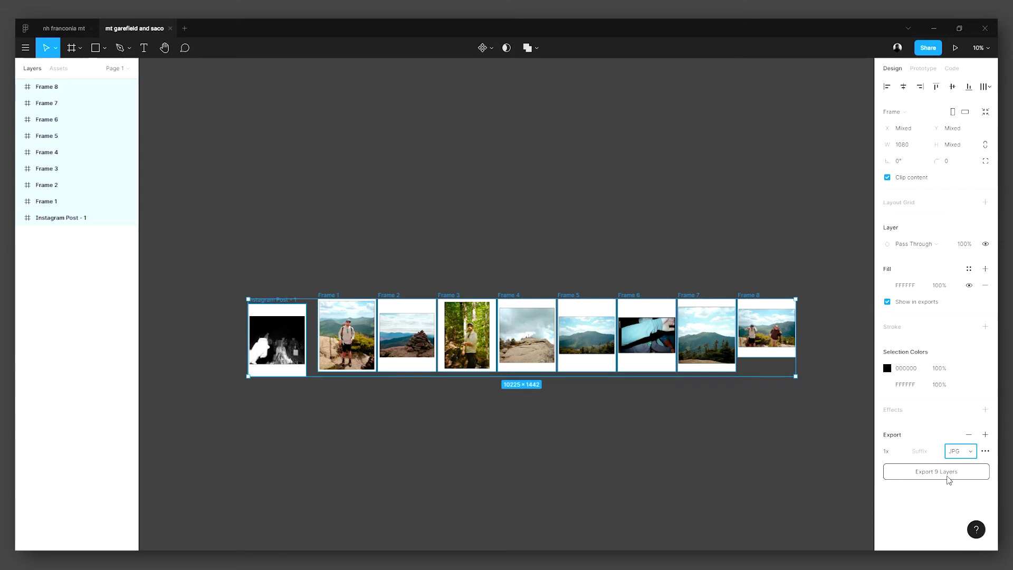
{"action": "left_click", "coordinate": [536, 452]}
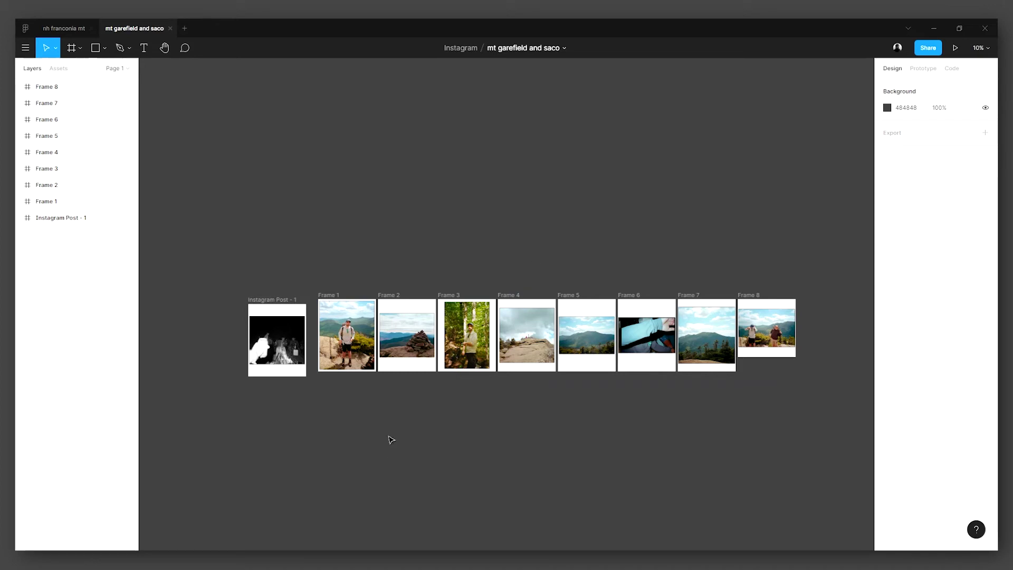
{"action": "scroll", "coordinate": [512, 475], "scroll_direction": "up", "scroll_amount": 1}
{"action": "scroll", "coordinate": [512, 472], "scroll_direction": "up", "scroll_amount": 2}
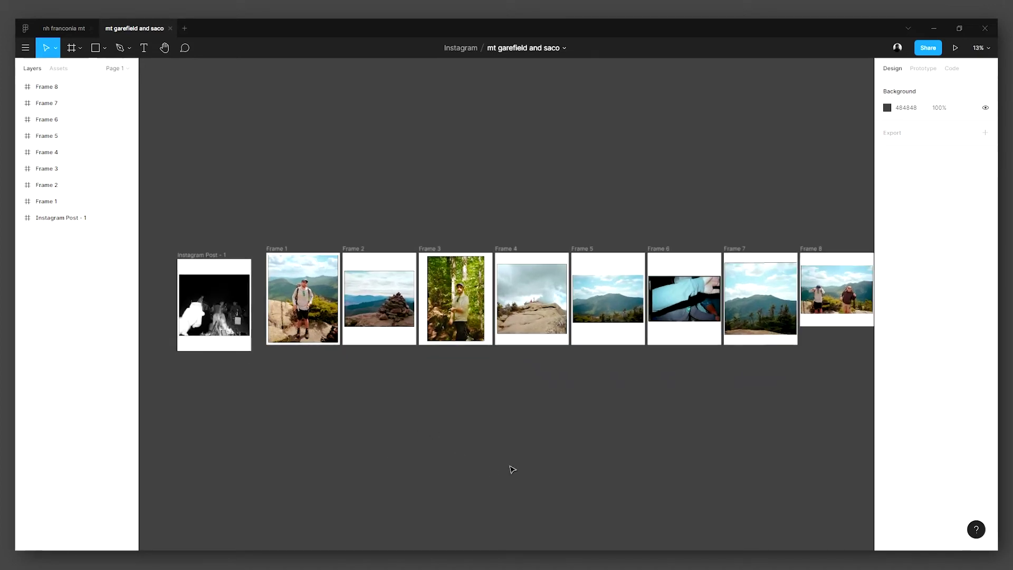
{"action": "left_click_drag", "start_coordinate": [607, 418], "coordinate": [569, 418]}
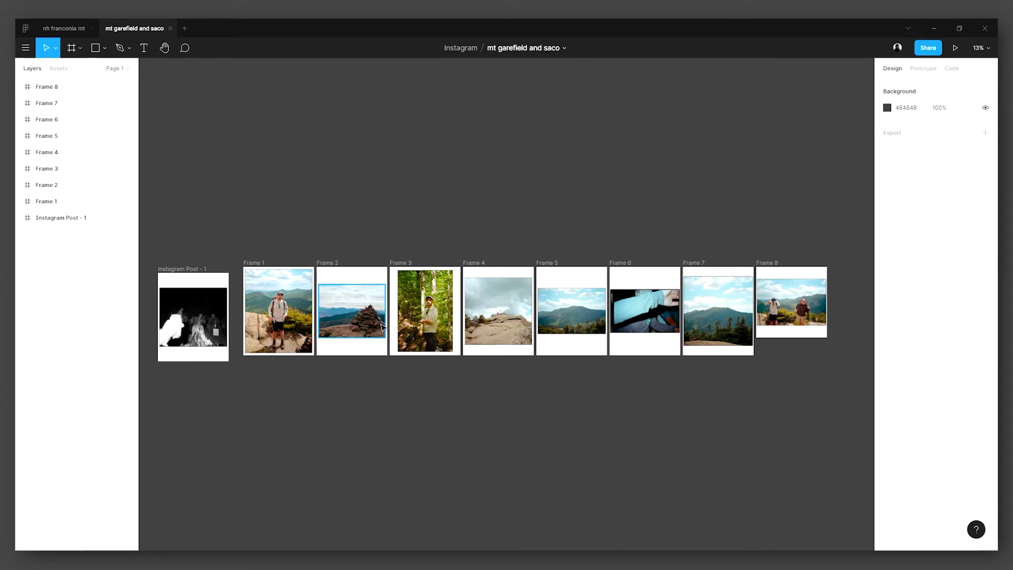
{"action": "left_click", "coordinate": [130, 48]}
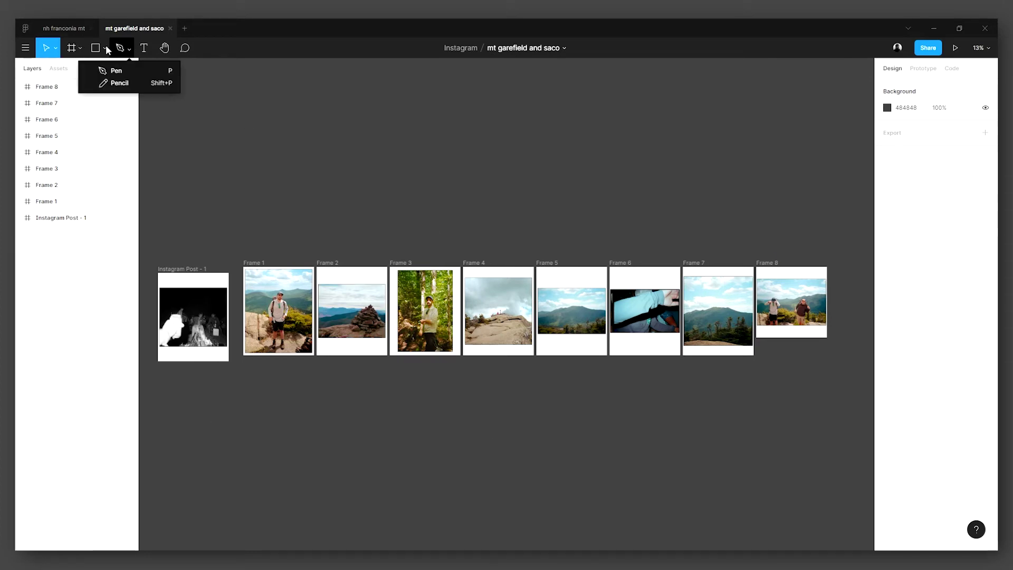
{"action": "left_click", "coordinate": [95, 48]}
{"action": "left_click", "coordinate": [105, 48]}
{"action": "left_click", "coordinate": [75, 48]}
{"action": "left_click", "coordinate": [53, 46]}
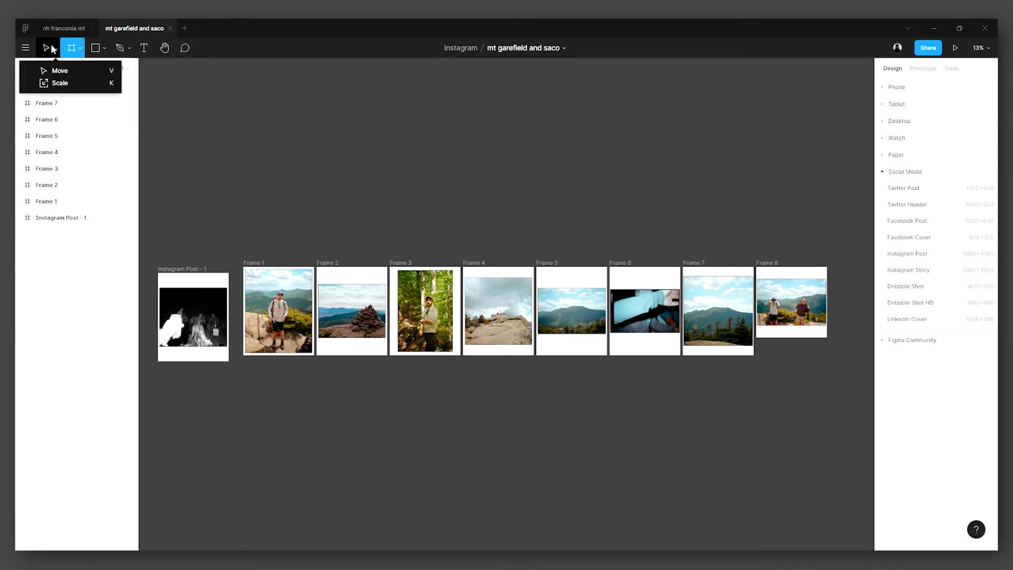
{"action": "left_click", "coordinate": [270, 130]}
{"action": "left_click", "coordinate": [214, 152]}
{"action": "left_click_drag", "start_coordinate": [220, 105], "coordinate": [310, 171]}
{"action": "key", "text": "Delete"}
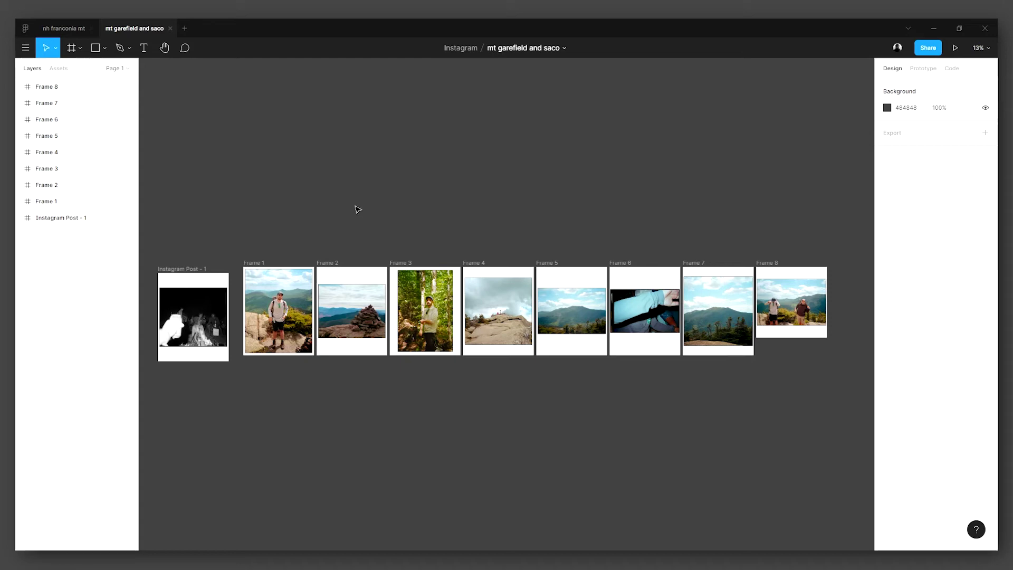
Step: Move the Instagram Post - 1 frame next to Frame 1, aligning its upper edge with the other frames
{"action": "scroll", "coordinate": [367, 244], "scroll_direction": "up", "scroll_amount": 1}
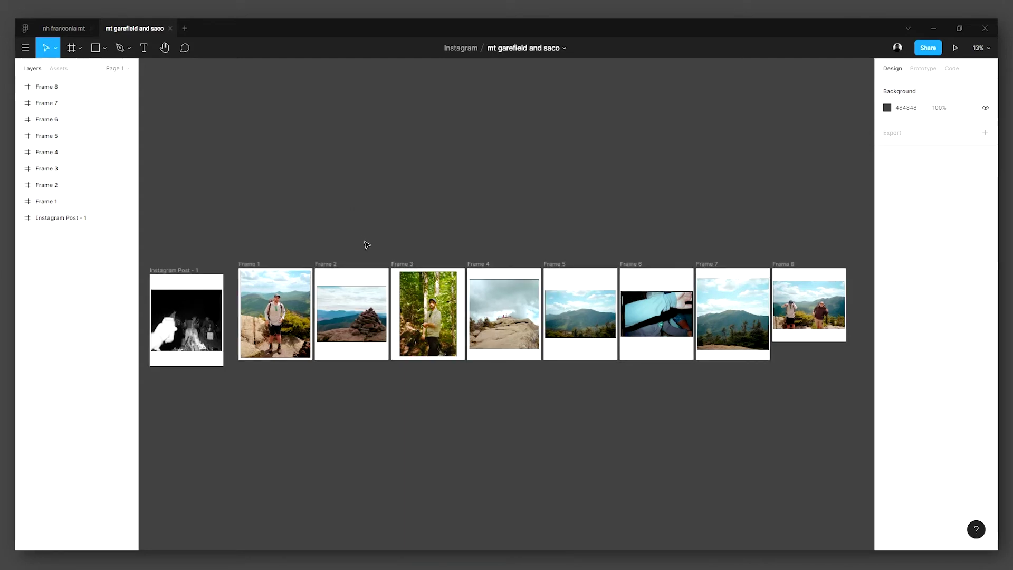
{"action": "left_click_drag", "start_coordinate": [192, 276], "coordinate": [205, 269]}
{"action": "left_click", "coordinate": [259, 225]}
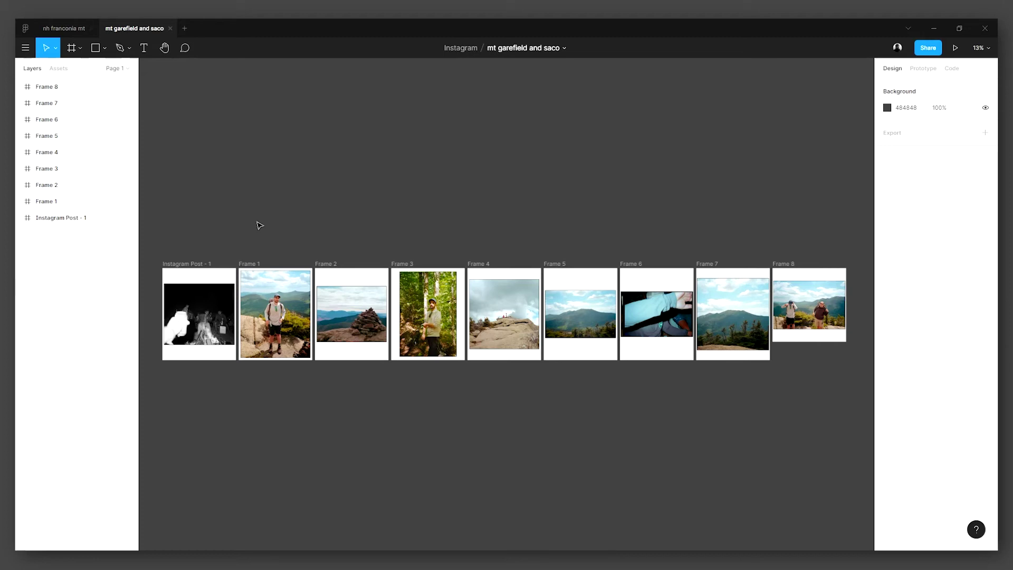
Step: Look closely at the first frames of the row, and return to the nh franconia mt file's post frames
{"action": "scroll", "coordinate": [267, 245], "scroll_direction": "up", "scroll_amount": 5, "text": "ctrl"}
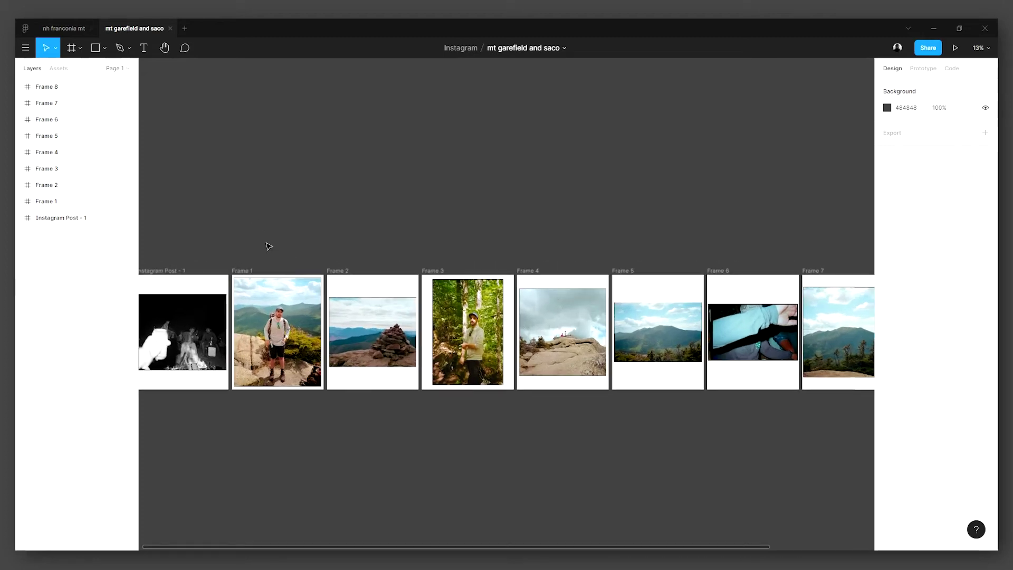
{"action": "scroll", "coordinate": [319, 240], "scroll_direction": "up", "scroll_amount": 1, "text": "ctrl"}
{"action": "left_click_drag", "start_coordinate": [319, 239], "coordinate": [408, 183]}
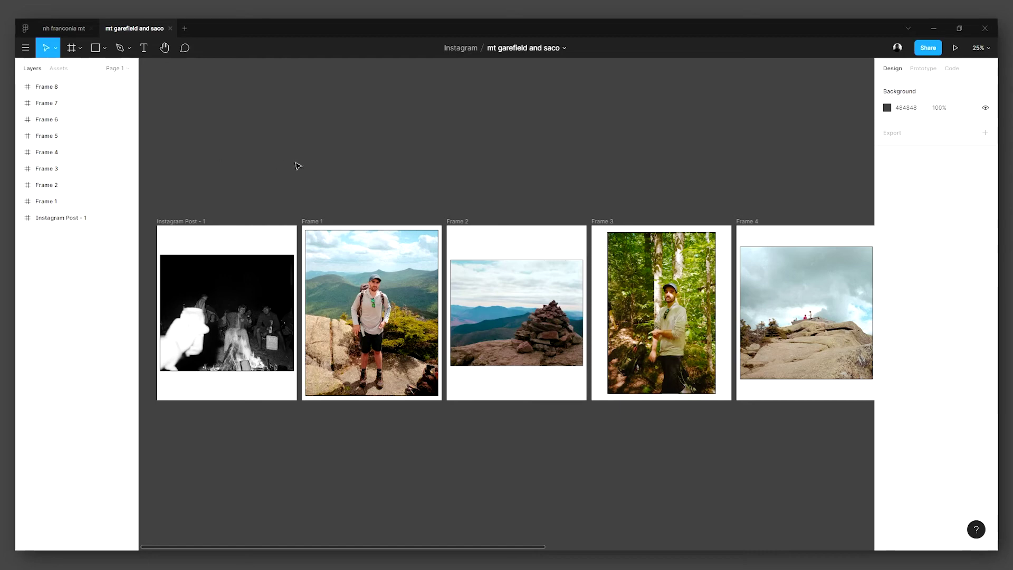
{"action": "left_click", "coordinate": [66, 27]}
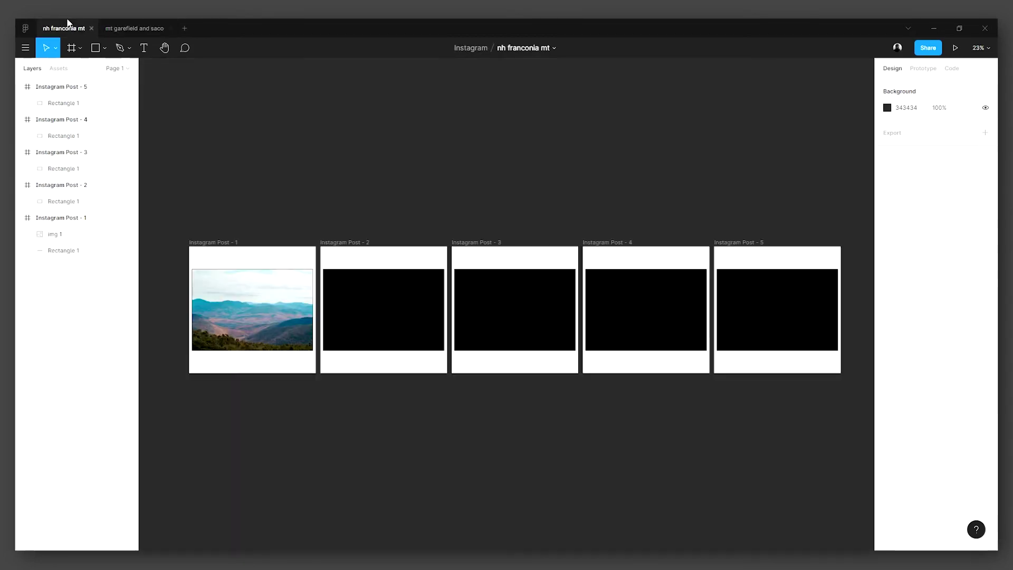
{"action": "scroll", "coordinate": [289, 230], "scroll_direction": "up", "scroll_amount": 5}
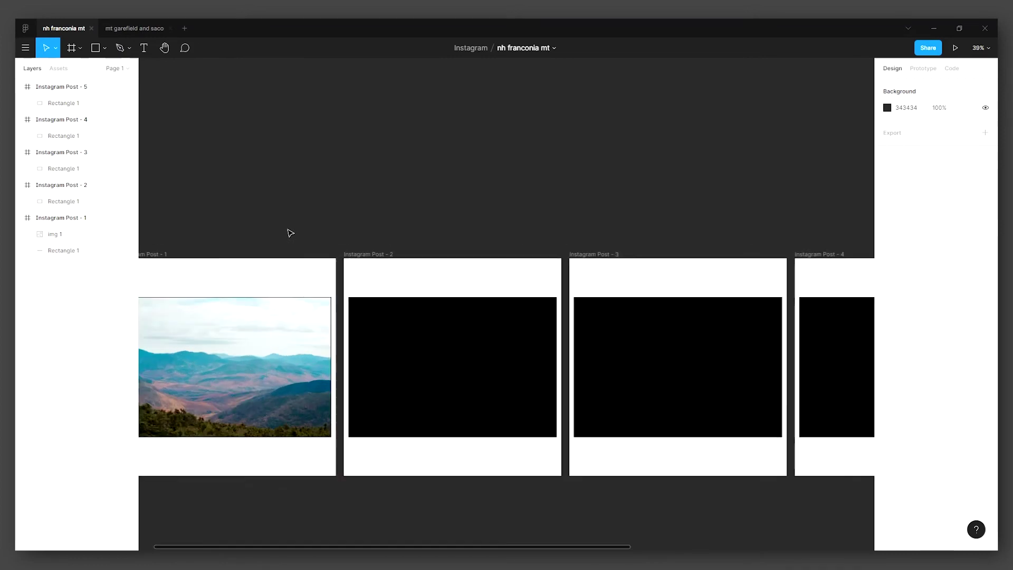
{"action": "left_click_drag", "start_coordinate": [291, 241], "coordinate": [479, 95]}
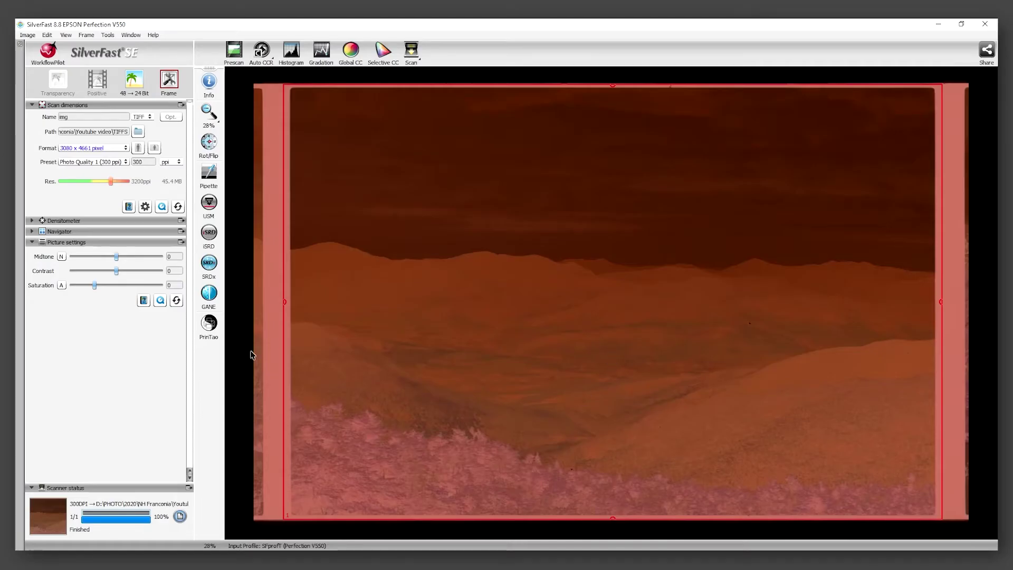
Step: Switch to SilverFast, show the whole prescan and delete the active scan frame around the middle negative
{"action": "left_click", "coordinate": [208, 117]}
{"action": "left_click", "coordinate": [244, 114]}
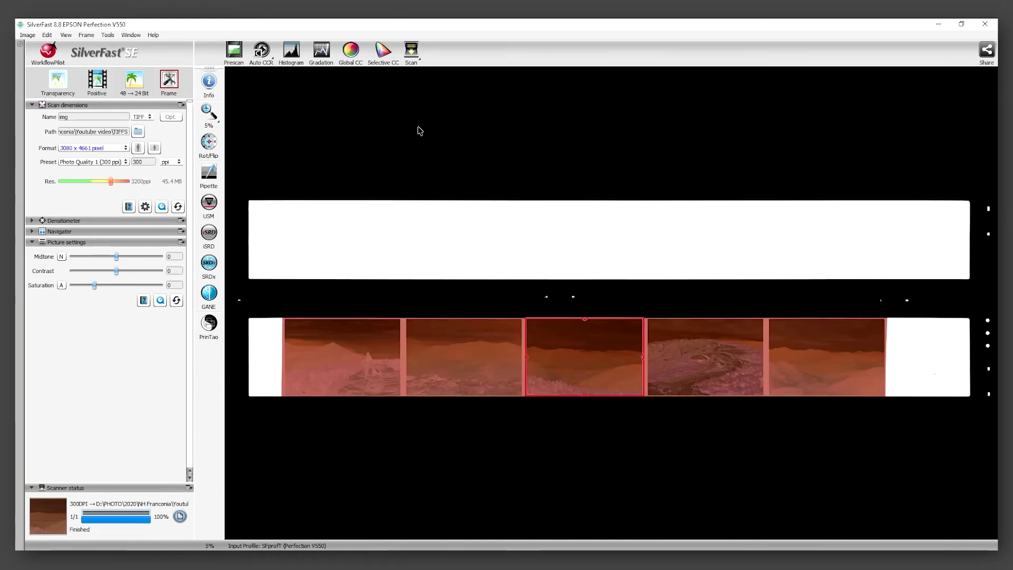
{"action": "left_click", "coordinate": [166, 80]}
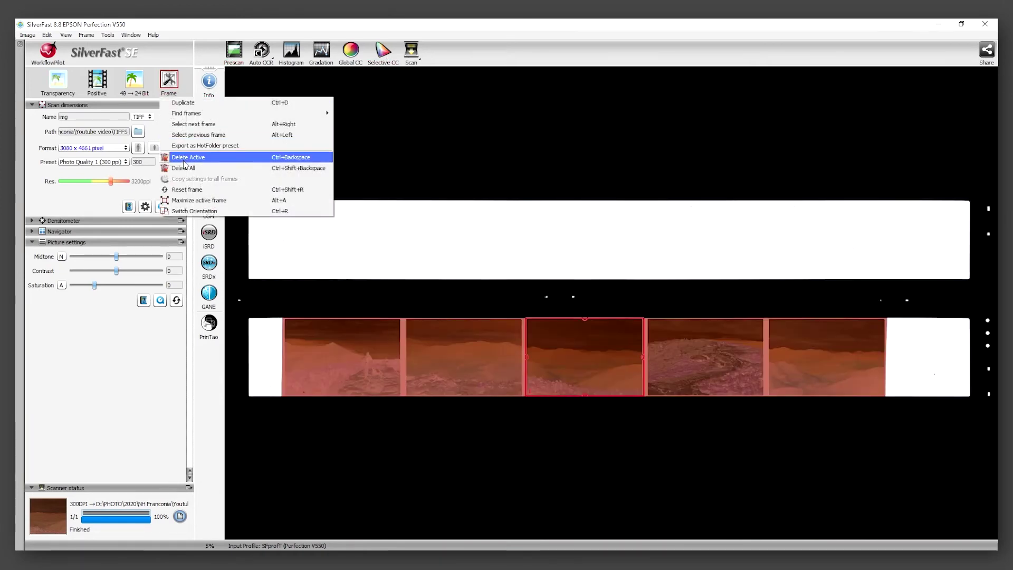
{"action": "left_click", "coordinate": [184, 156]}
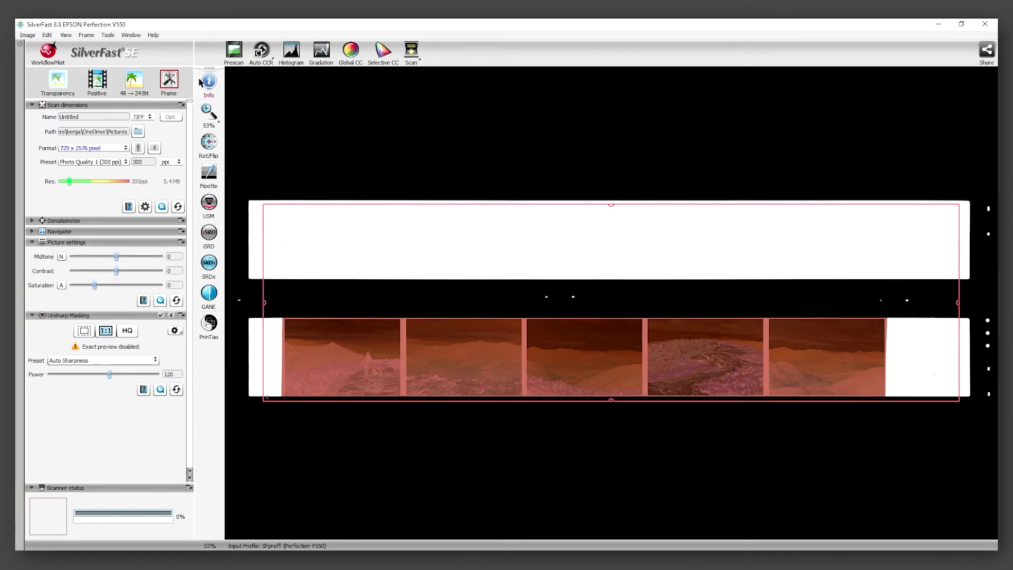
Step: Set the scan's original type to Negative and its bit depth to 48 → 24 Bit, and prescan the strips
{"action": "left_click", "coordinate": [98, 85]}
{"action": "left_click", "coordinate": [109, 113]}
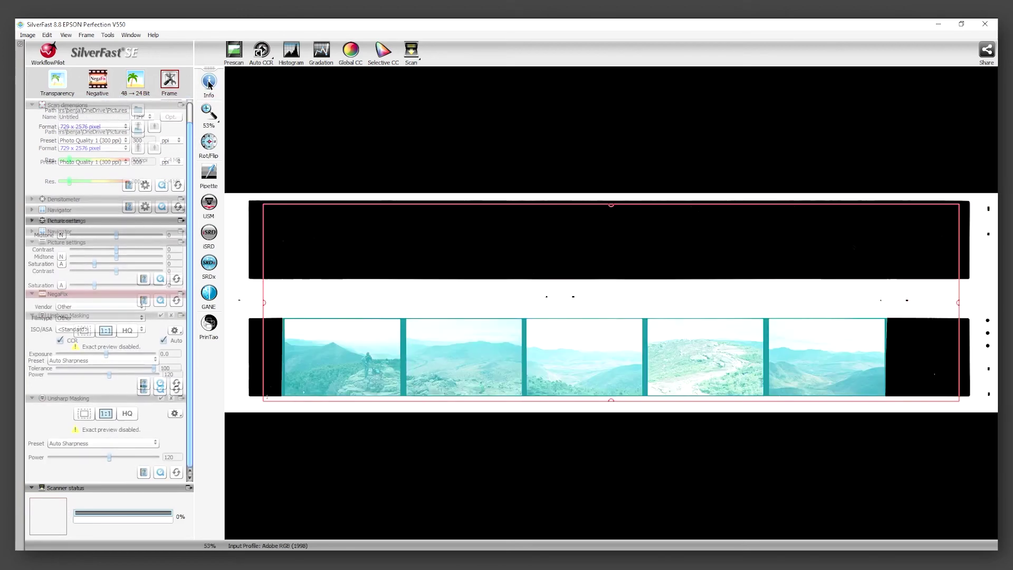
{"action": "left_click", "coordinate": [97, 82]}
{"action": "left_click", "coordinate": [109, 113]}
{"action": "left_click", "coordinate": [135, 82]}
{"action": "left_click", "coordinate": [141, 104]}
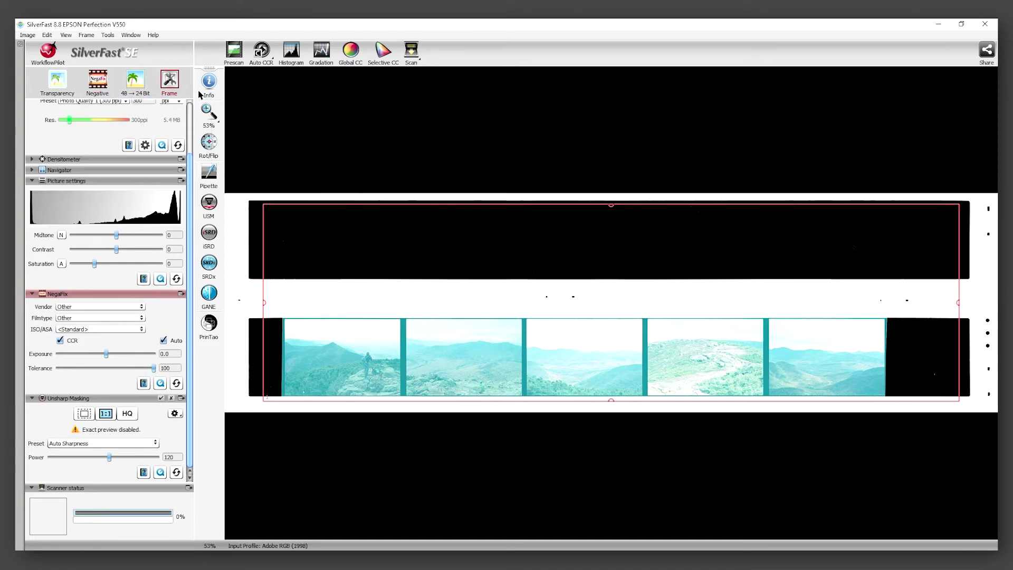
{"action": "left_click", "coordinate": [234, 58]}
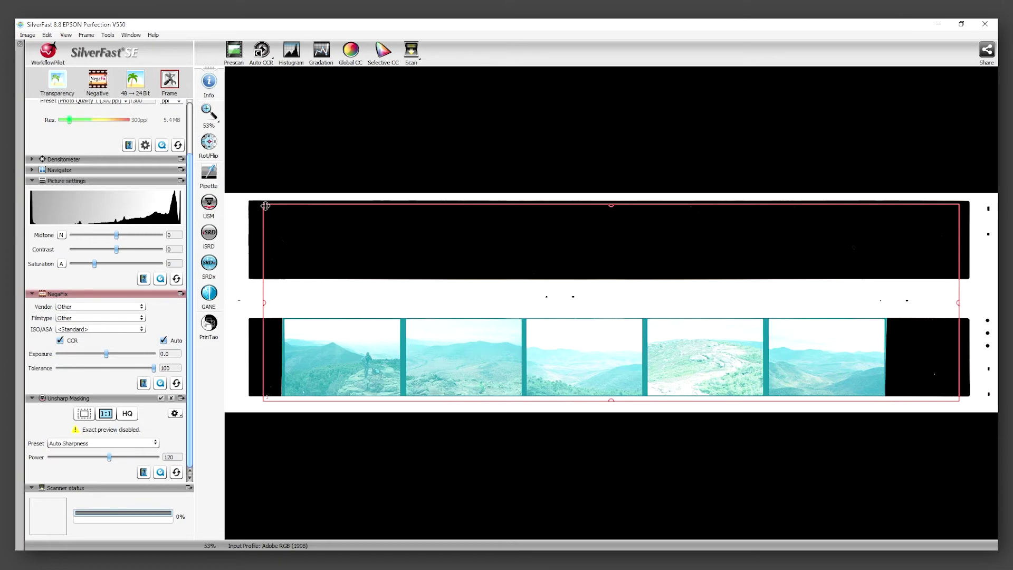
Step: Fit the scan frame closely around the middle negative of the lower strip, refining its corners in an enlarged view
{"action": "left_click_drag", "start_coordinate": [265, 206], "coordinate": [530, 321]}
{"action": "left_click_drag", "start_coordinate": [958, 400], "coordinate": [639, 394]}
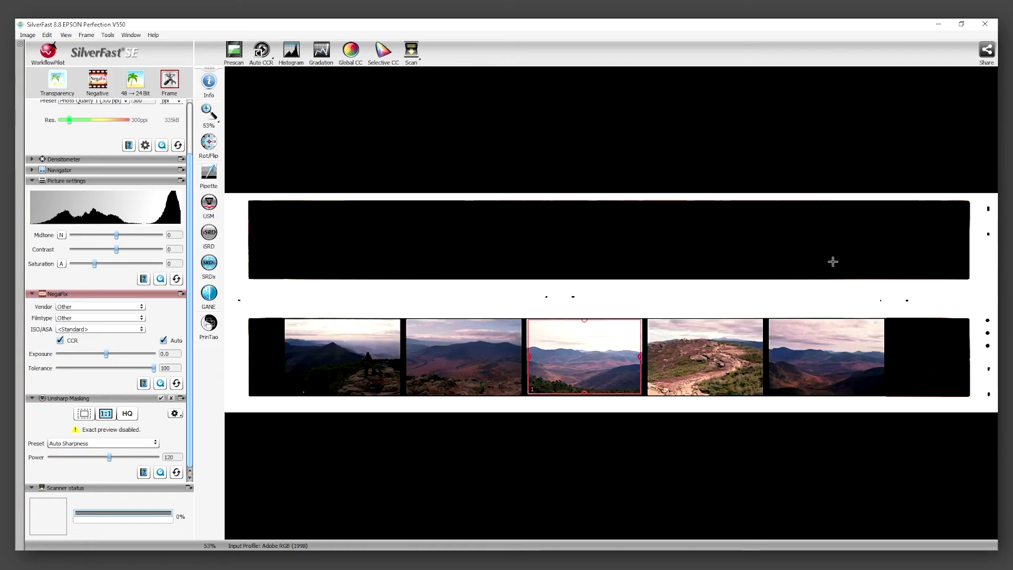
{"action": "left_click", "coordinate": [208, 111]}
{"action": "left_click", "coordinate": [246, 115]}
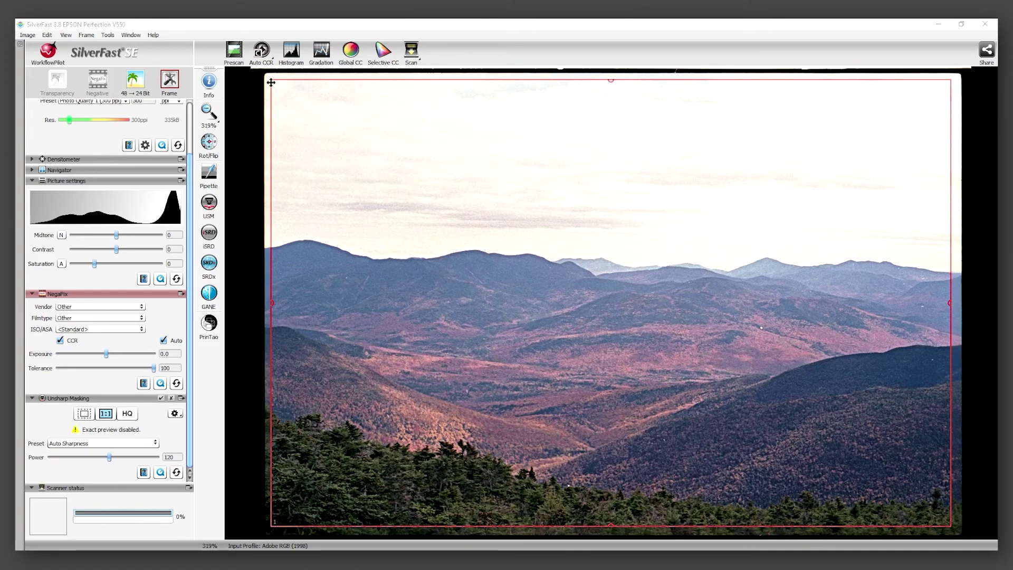
{"action": "left_click_drag", "start_coordinate": [271, 83], "coordinate": [267, 79]}
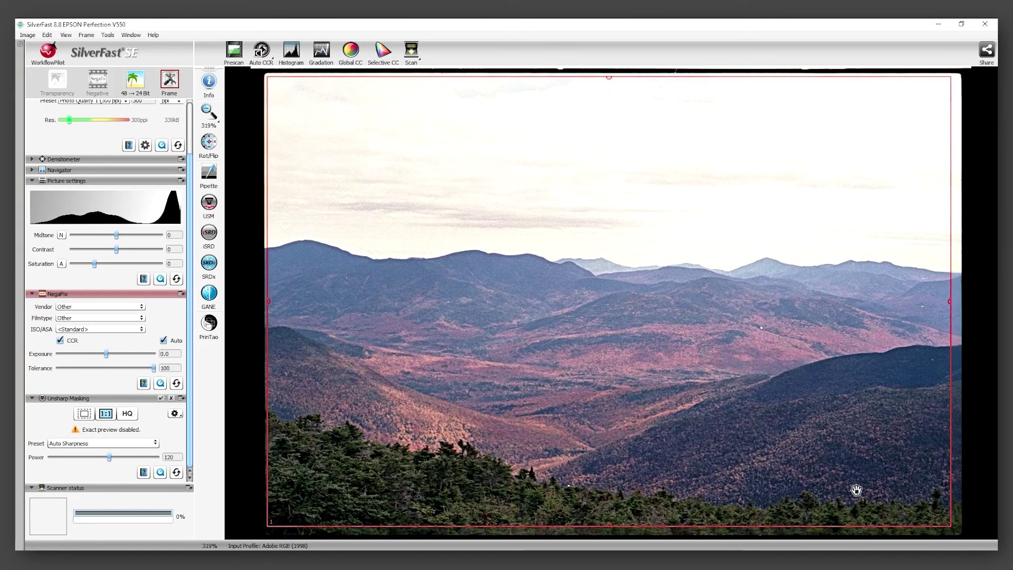
{"action": "left_click_drag", "start_coordinate": [949, 524], "coordinate": [956, 528]}
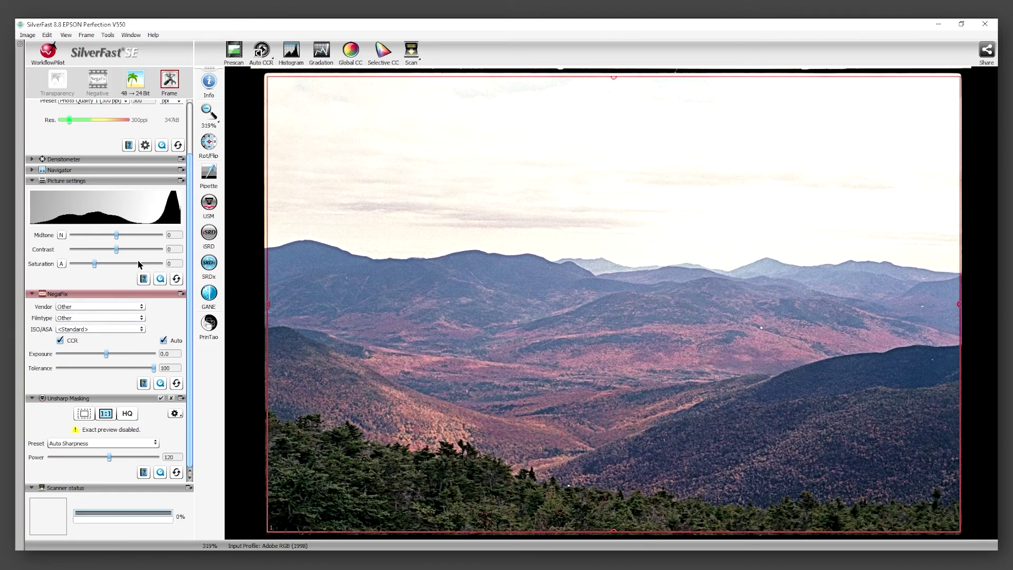
Step: Set the scan resolution to 3200 ppi and the output folder to PHOTO\2020\NH Franconia\Youtube video\TIFFS on the D: drive
{"action": "scroll", "coordinate": [138, 260], "scroll_direction": "up", "scroll_amount": 2}
{"action": "left_click_drag", "start_coordinate": [70, 184], "coordinate": [111, 182]}
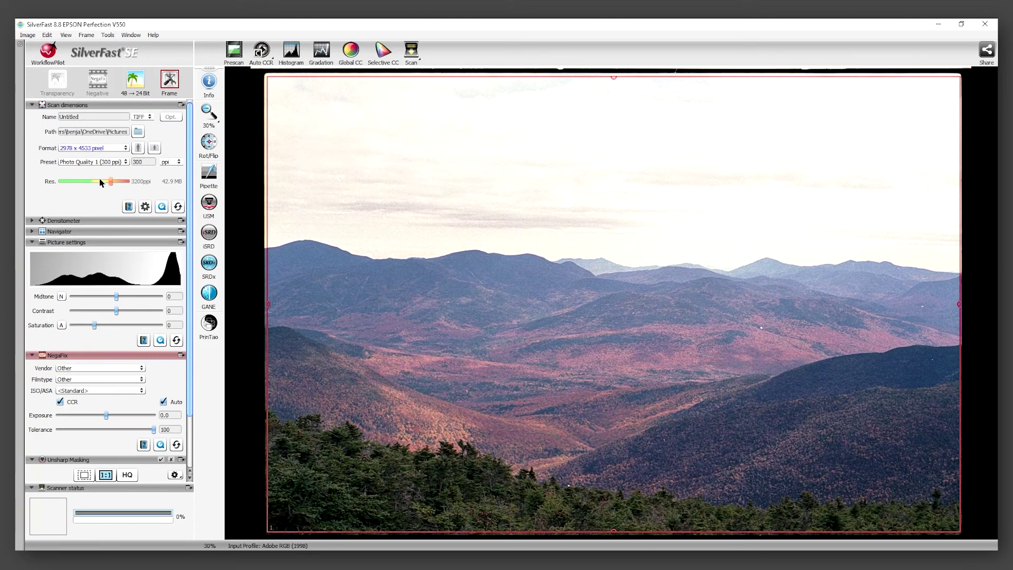
{"action": "left_click", "coordinate": [137, 132]}
{"action": "scroll", "coordinate": [348, 333], "scroll_direction": "up", "scroll_amount": 3}
{"action": "left_click", "coordinate": [346, 330]}
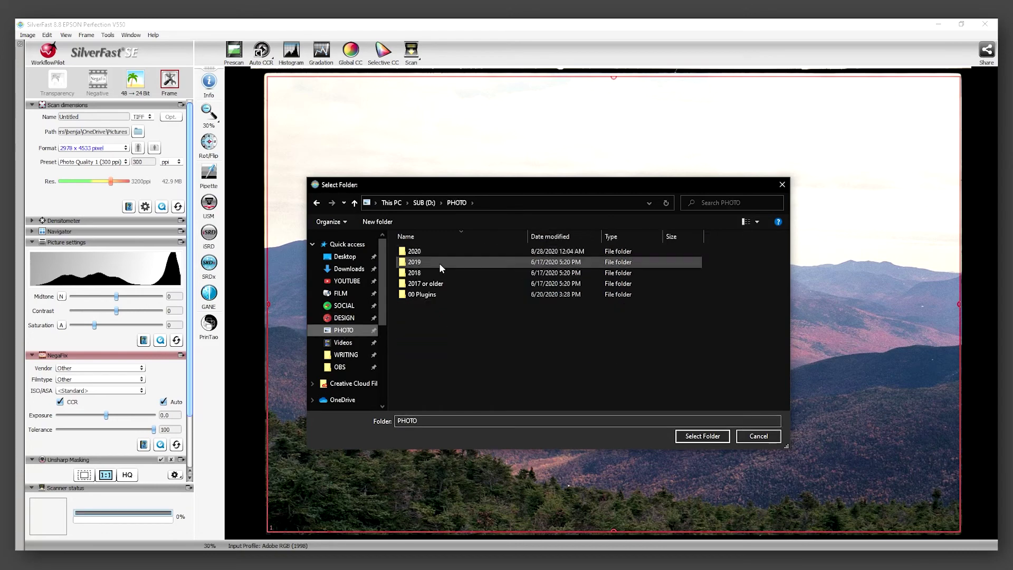
{"action": "double_click", "coordinate": [422, 251]}
{"action": "double_click", "coordinate": [464, 251]}
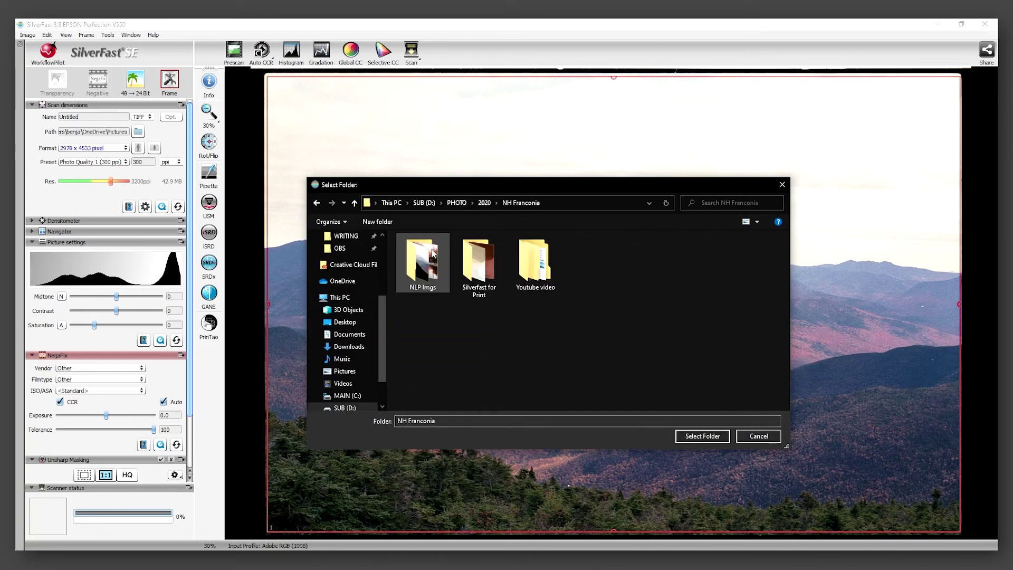
{"action": "double_click", "coordinate": [511, 264]}
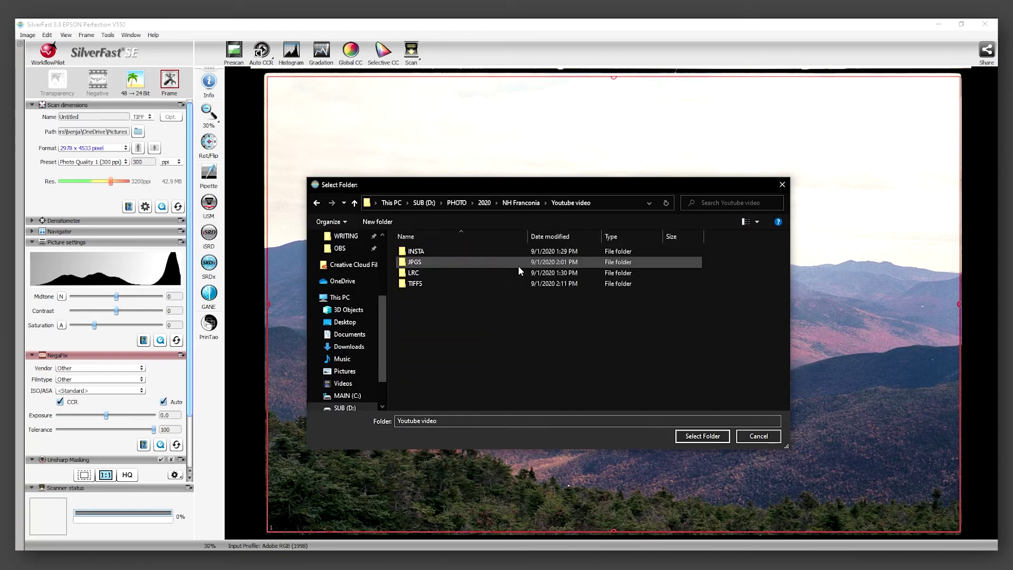
{"action": "double_click", "coordinate": [419, 285]}
{"action": "left_click", "coordinate": [707, 435]}
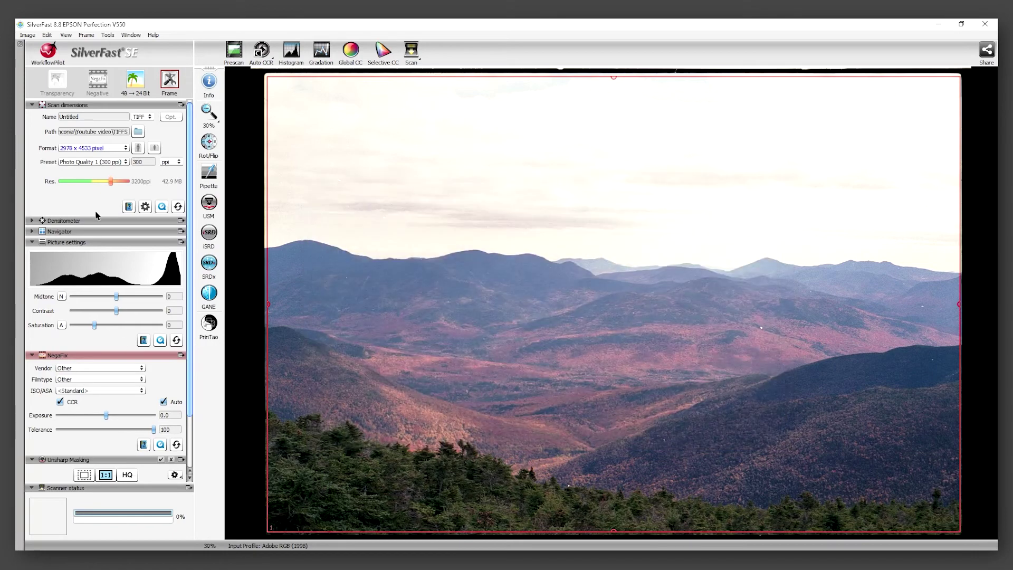
Step: Name the scan img silverfast and remove the Unsharp Masking adjustment
{"action": "double_click", "coordinate": [77, 117]}
{"action": "type", "text": "img silverfast"}
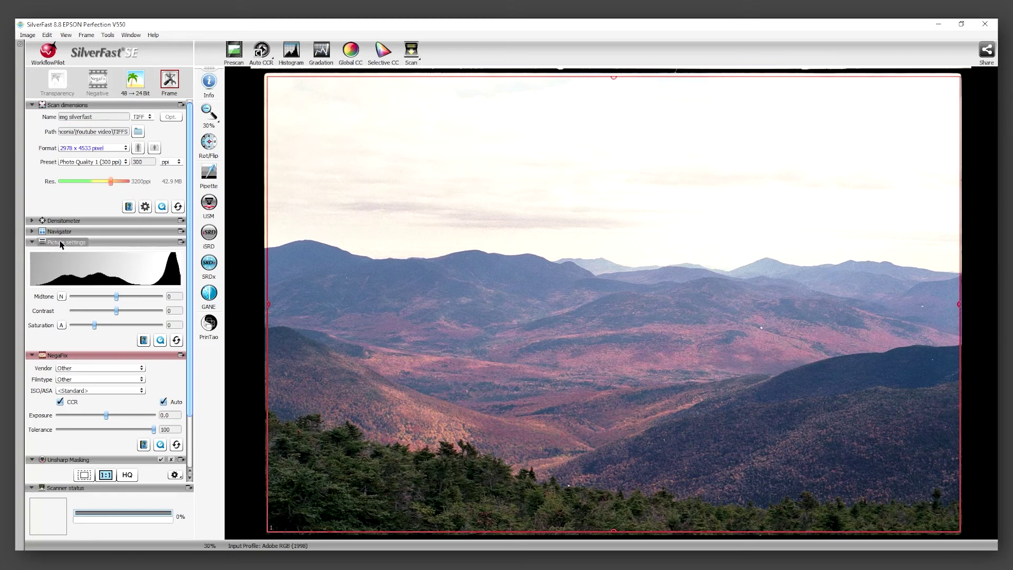
{"action": "scroll", "coordinate": [145, 341], "scroll_direction": "down", "scroll_amount": 2}
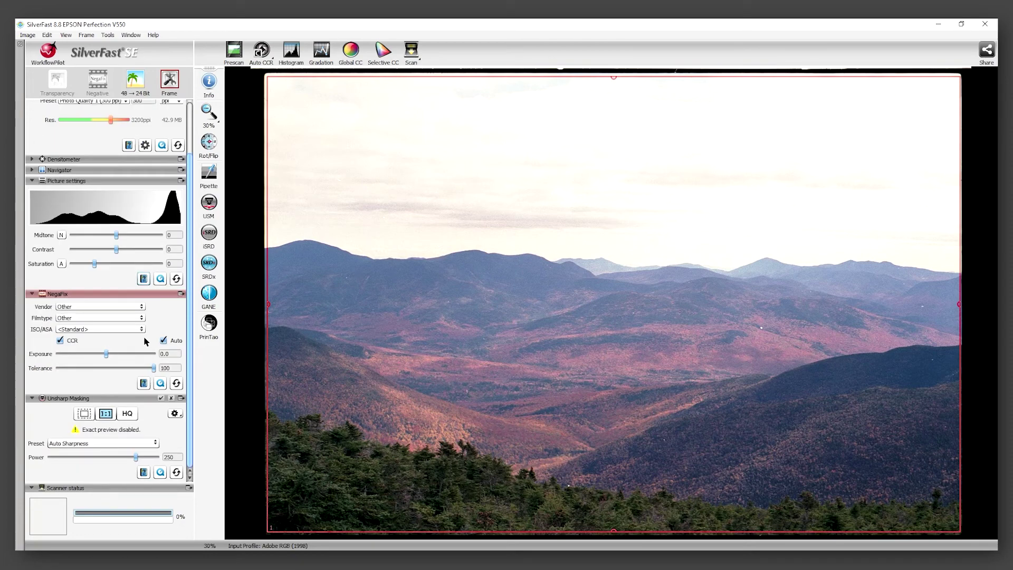
{"action": "scroll", "coordinate": [161, 406], "scroll_direction": "up", "scroll_amount": 2}
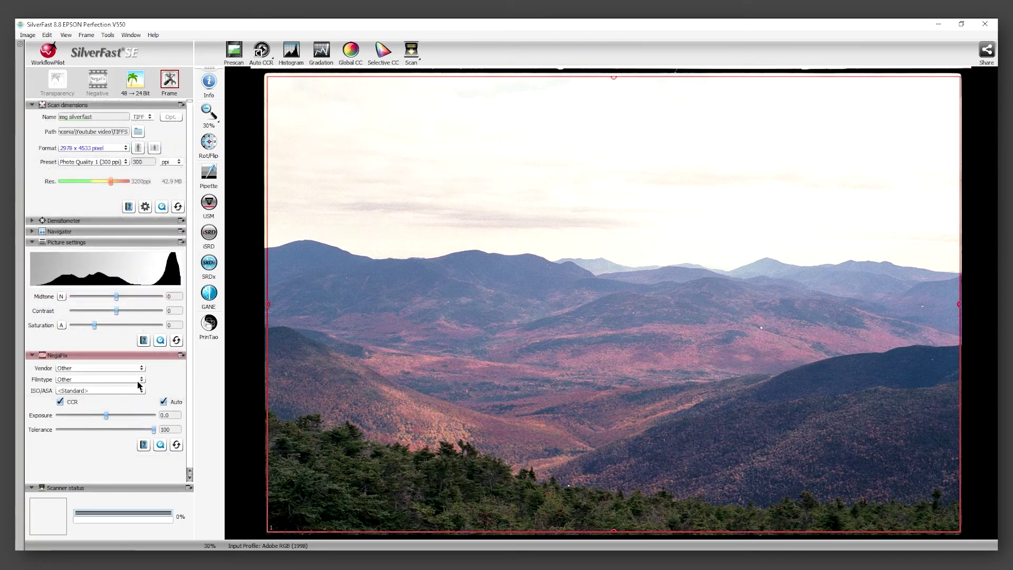
Step: Choose the NegaFix film profile Fuji Superia with ISO 400
{"action": "left_click", "coordinate": [76, 368]}
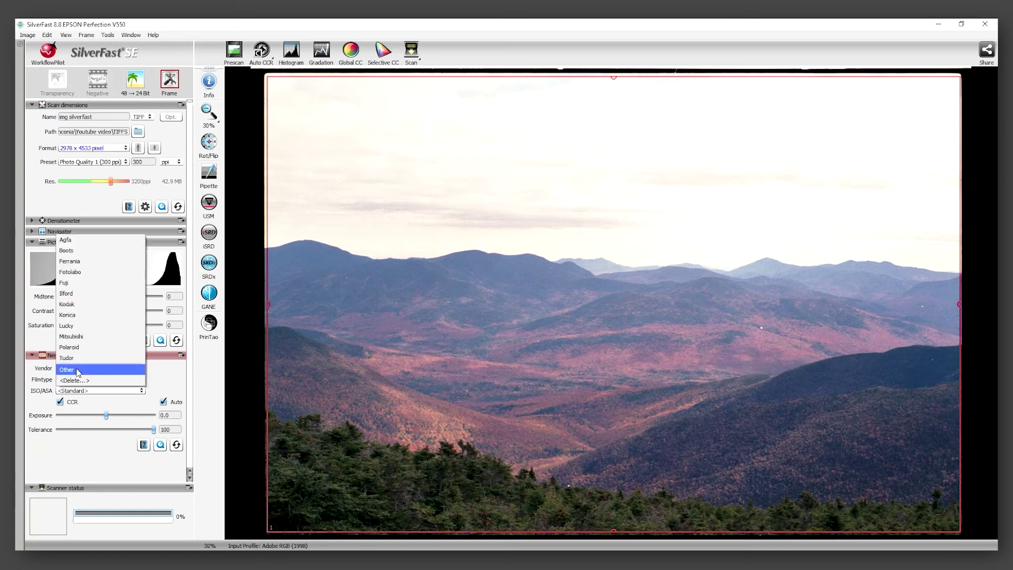
{"action": "left_click", "coordinate": [65, 283]}
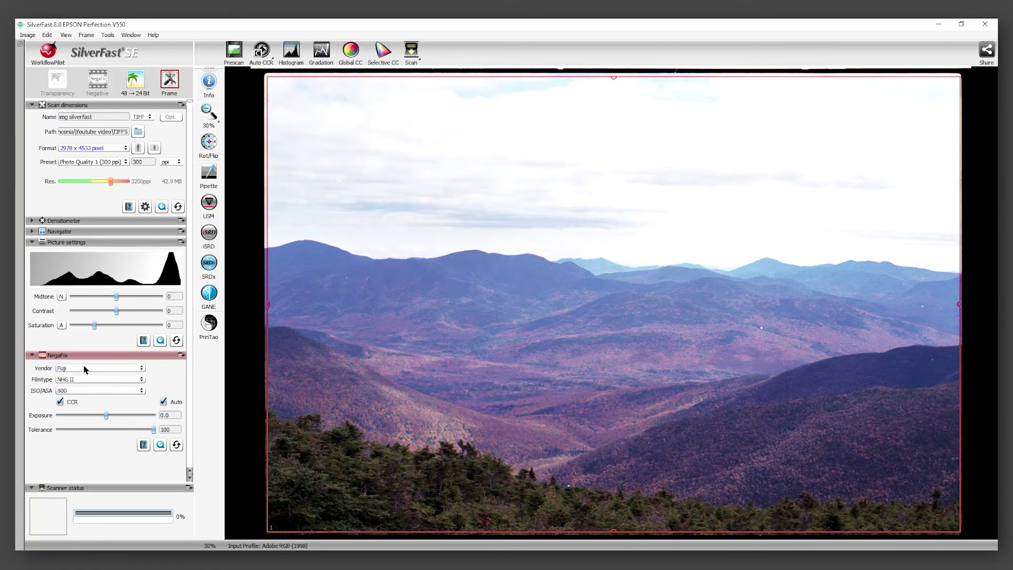
{"action": "left_click", "coordinate": [81, 384]}
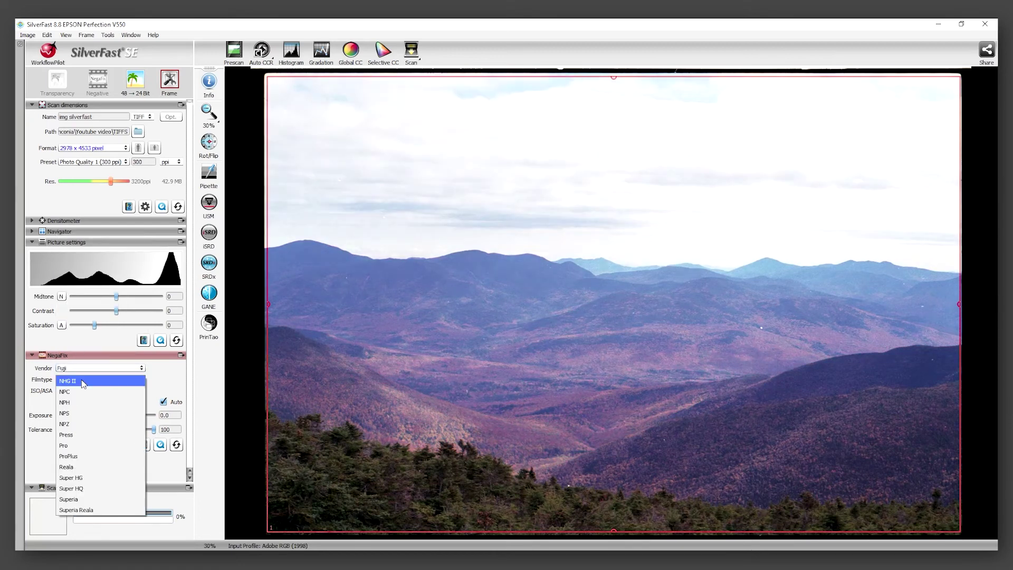
{"action": "left_click", "coordinate": [100, 500]}
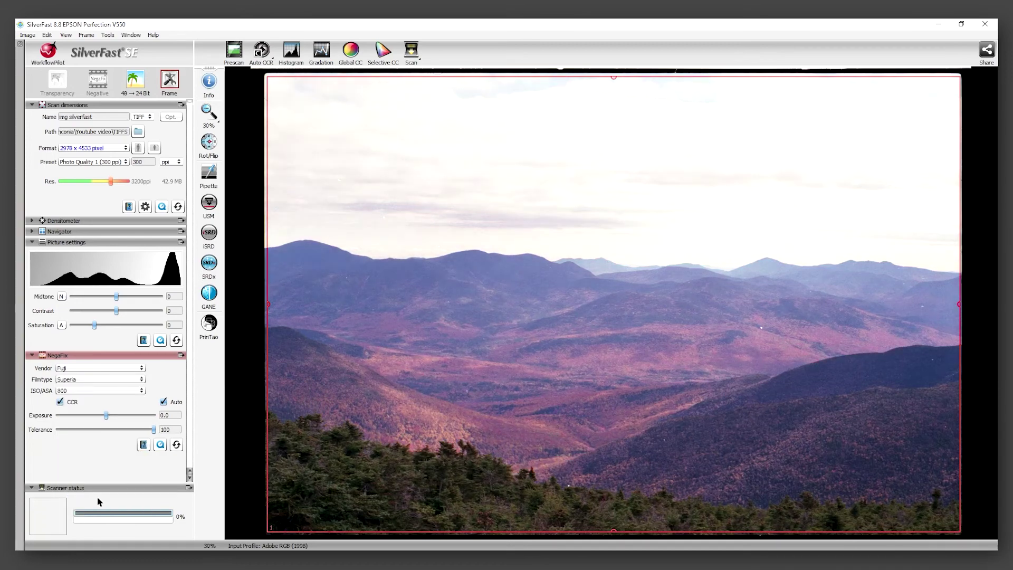
{"action": "left_click", "coordinate": [105, 394]}
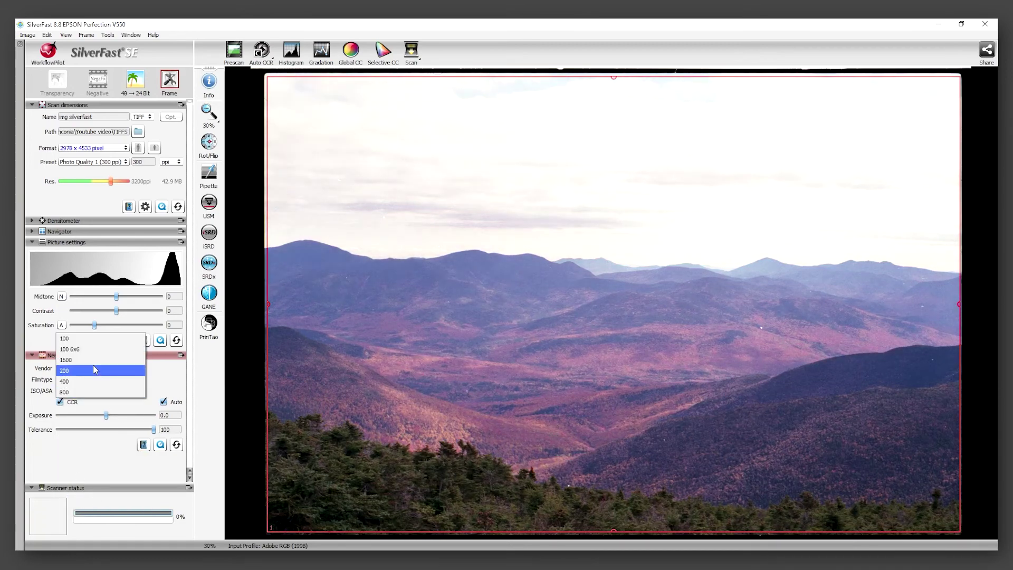
{"action": "left_click", "coordinate": [88, 385]}
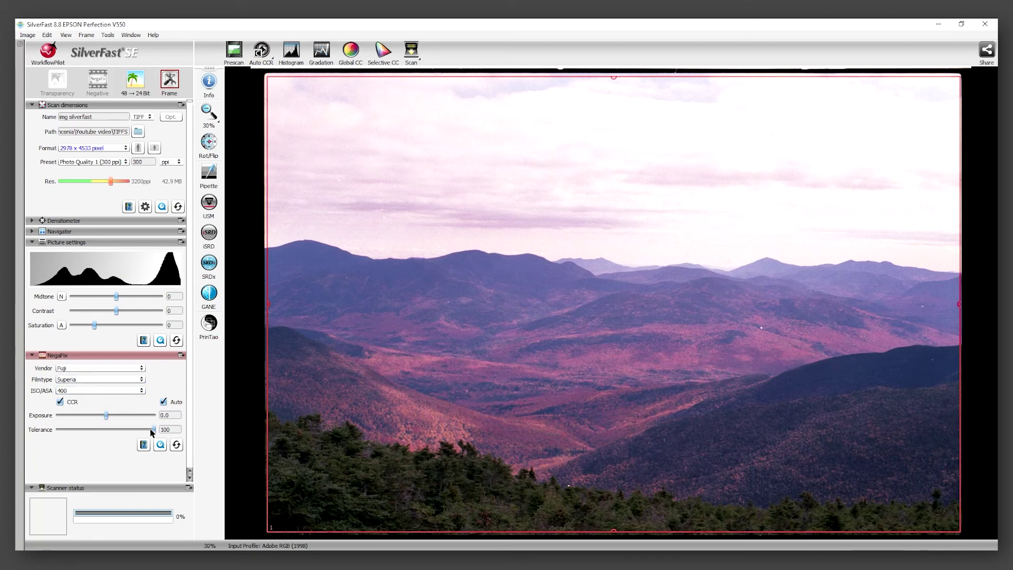
Step: Set the NegaFix tolerance to 90 and the picture settings to midtone 3, contrast -3 and saturation 10
{"action": "mouse_move", "coordinate": [154, 428]}
{"action": "left_mouse_down"}
{"action": "mouse_move", "coordinate": [53, 448]}
{"action": "mouse_move", "coordinate": [76, 432]}
{"action": "mouse_move", "coordinate": [59, 430]}
{"action": "mouse_move", "coordinate": [146, 432]}
{"action": "left_mouse_up"}
{"action": "left_click_drag", "start_coordinate": [95, 327], "coordinate": [119, 295]}
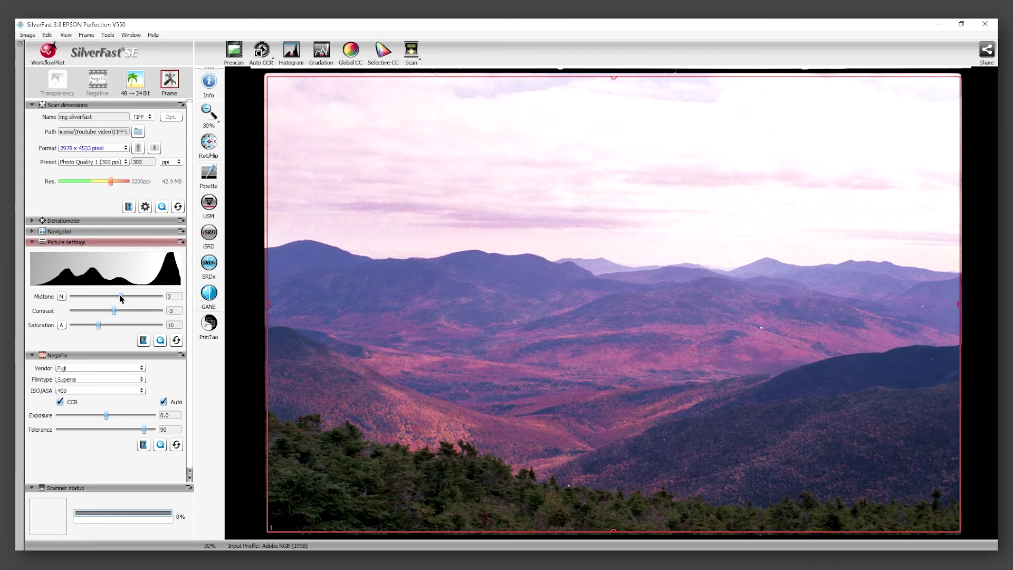
Step: Add the Histogram adjustment and try Color Cast Removal at 100
{"action": "left_click", "coordinate": [295, 52]}
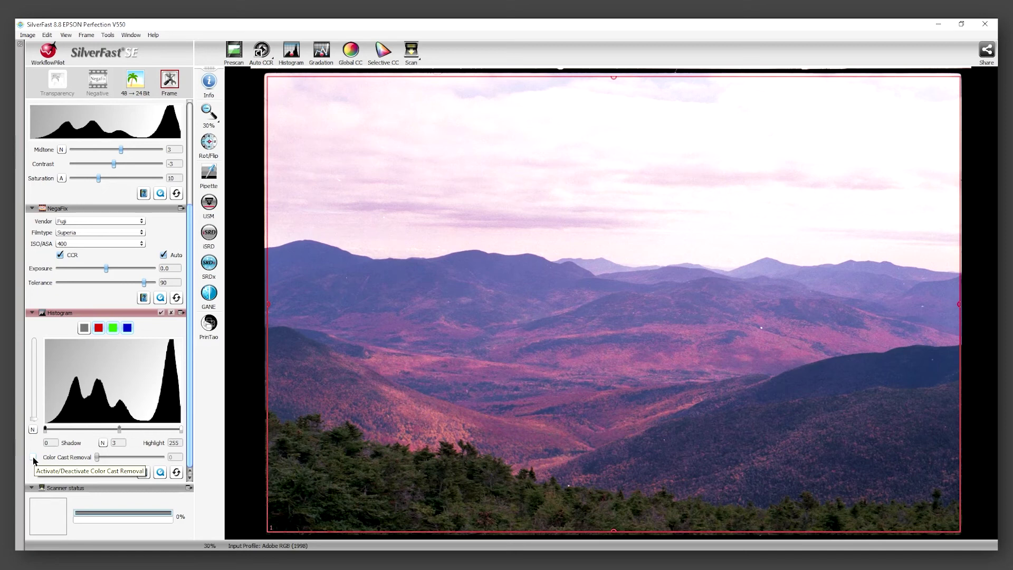
{"action": "left_click", "coordinate": [33, 458]}
{"action": "left_click_drag", "start_coordinate": [163, 462], "coordinate": [189, 466]}
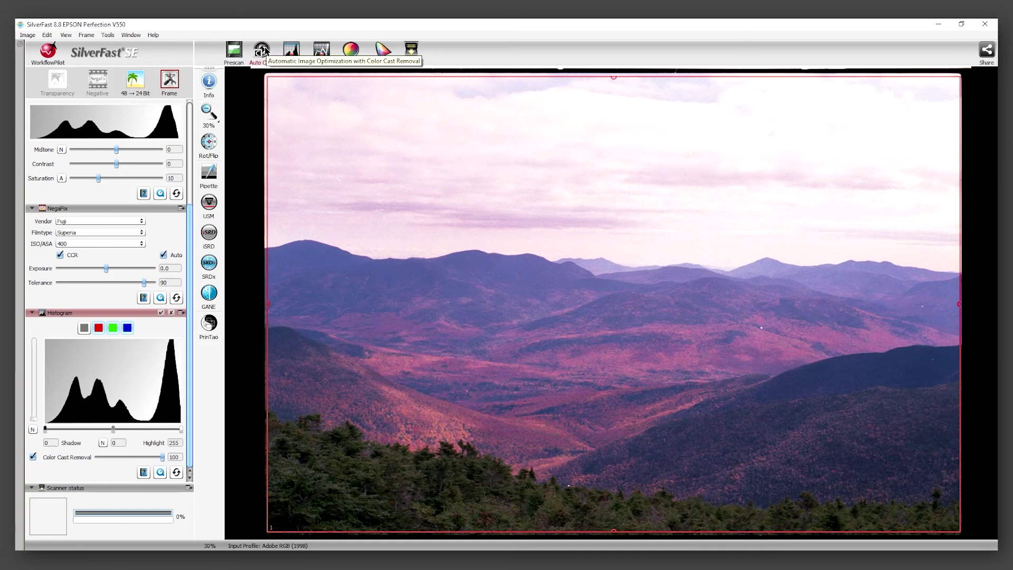
Step: Add the Gradation adjustment and set the histogram to shadow 9, midtone 3 and highlight 248
{"action": "left_click", "coordinate": [321, 50]}
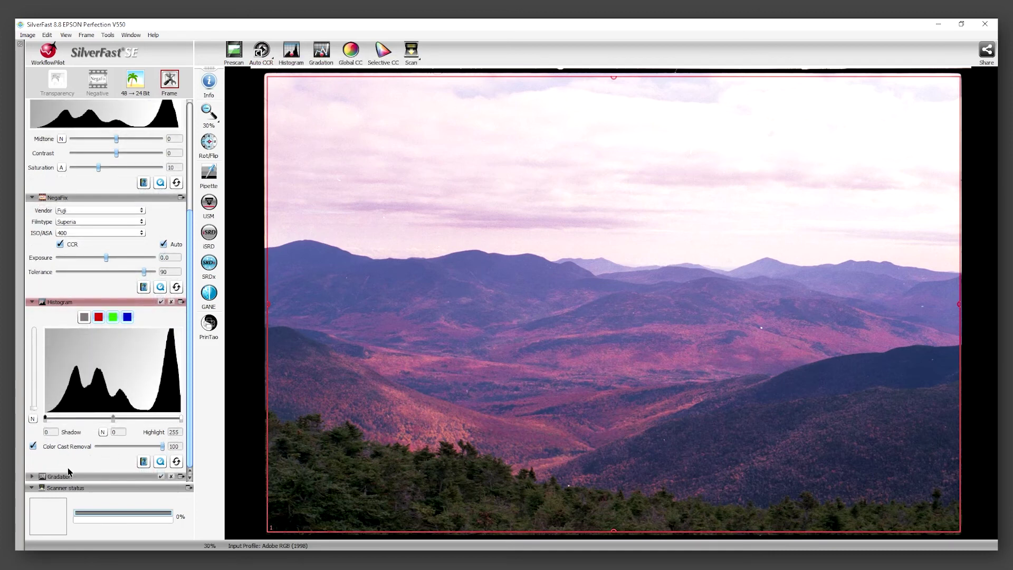
{"action": "left_click_drag", "start_coordinate": [113, 418], "coordinate": [123, 418]}
{"action": "left_click_drag", "start_coordinate": [124, 418], "coordinate": [118, 419]}
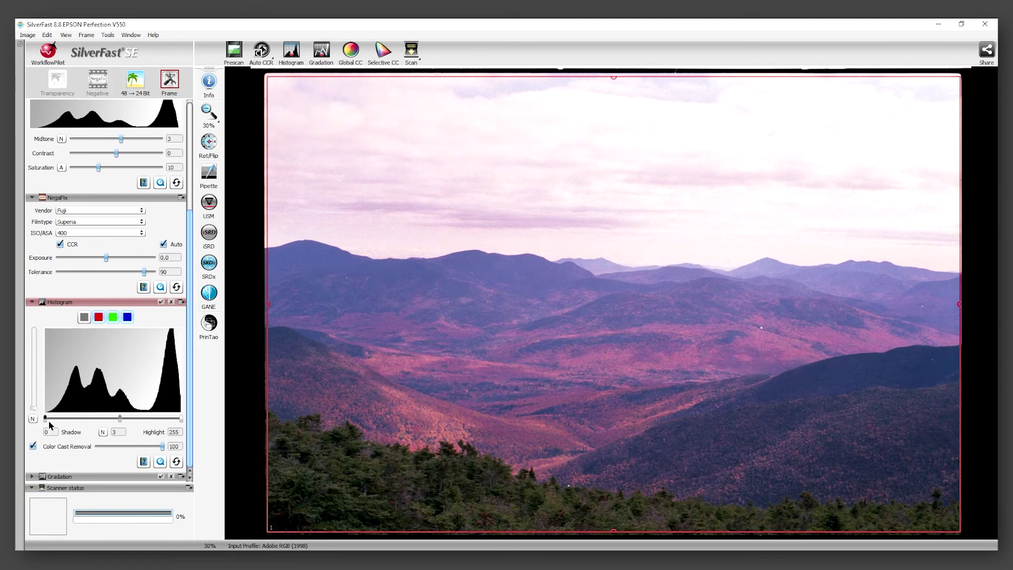
{"action": "left_click_drag", "start_coordinate": [48, 419], "coordinate": [51, 419]}
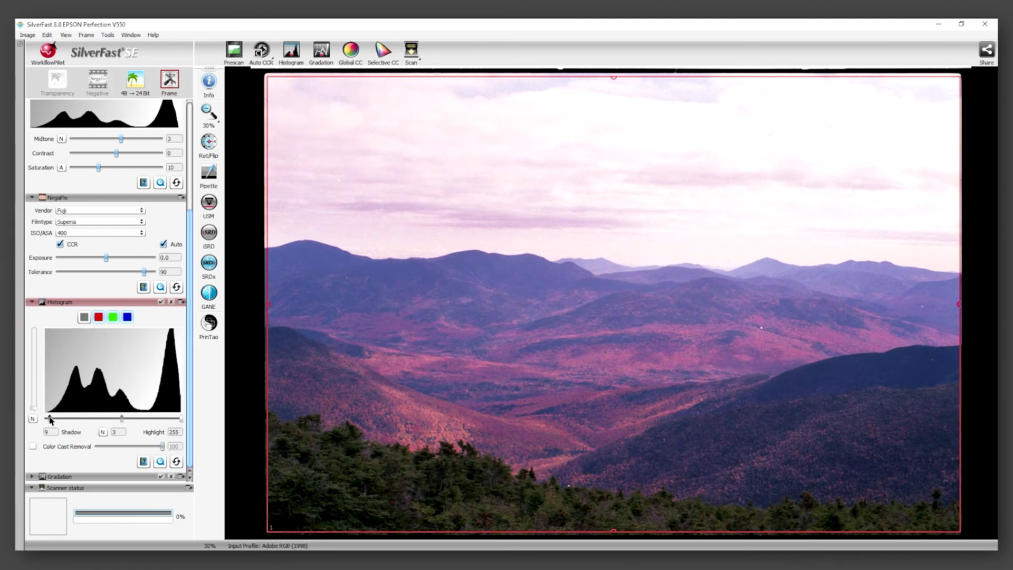
{"action": "left_click_drag", "start_coordinate": [182, 421], "coordinate": [177, 419]}
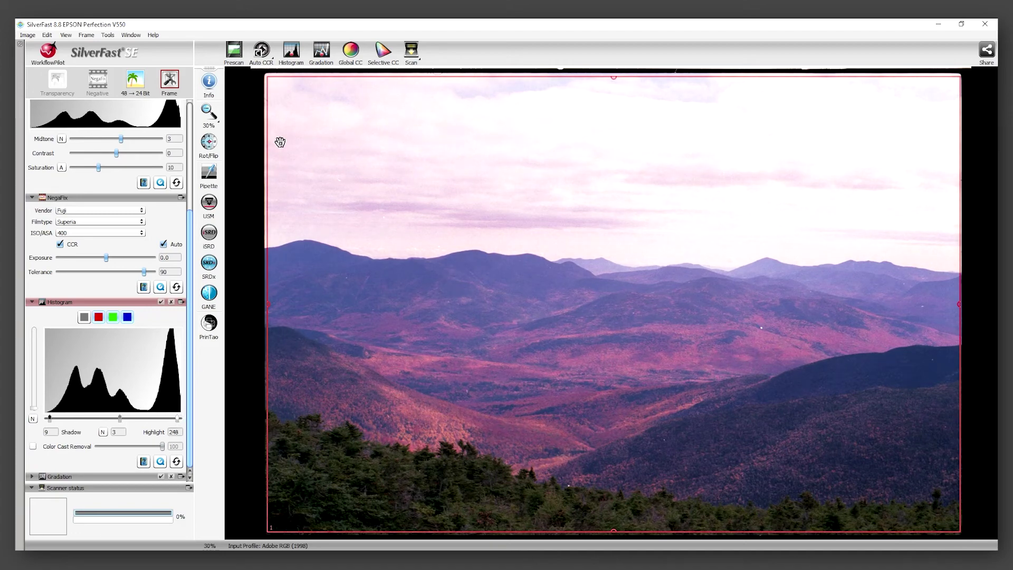
Step: Add Global Color Correction and shift the image's overall colour towards green, with small blue and yellow corrections
{"action": "left_click", "coordinate": [351, 51]}
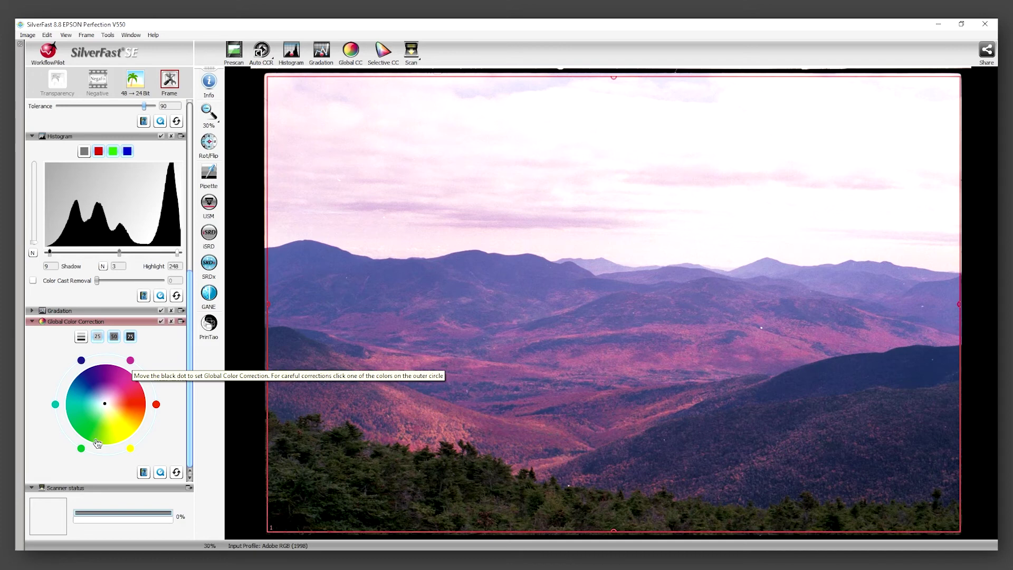
{"action": "left_click", "coordinate": [81, 449]}
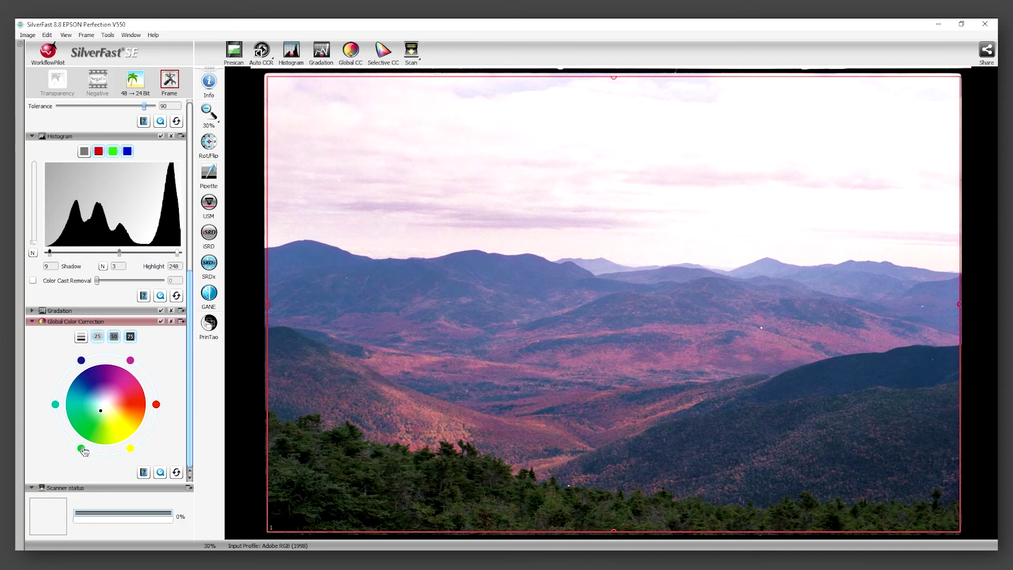
{"action": "left_click", "coordinate": [81, 449]}
{"action": "left_click", "coordinate": [82, 361]}
{"action": "left_click", "coordinate": [131, 449]}
Step: Fine-tune the Global Color Correction of the 25 tonal range with a slight shift on the colour wheel
{"action": "left_click", "coordinate": [97, 337]}
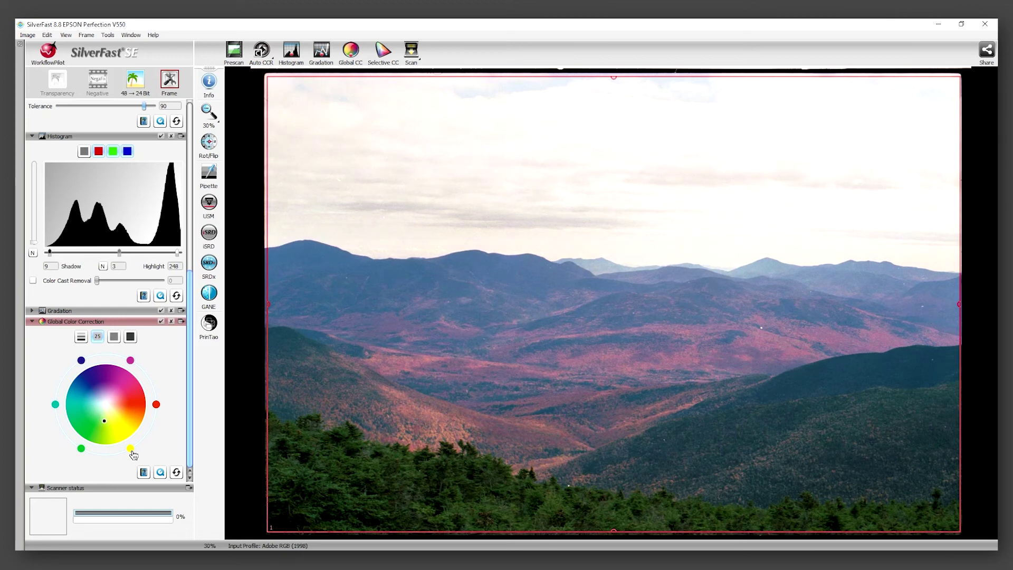
{"action": "left_click_drag", "start_coordinate": [104, 420], "coordinate": [105, 417]}
{"action": "left_click", "coordinate": [83, 337]}
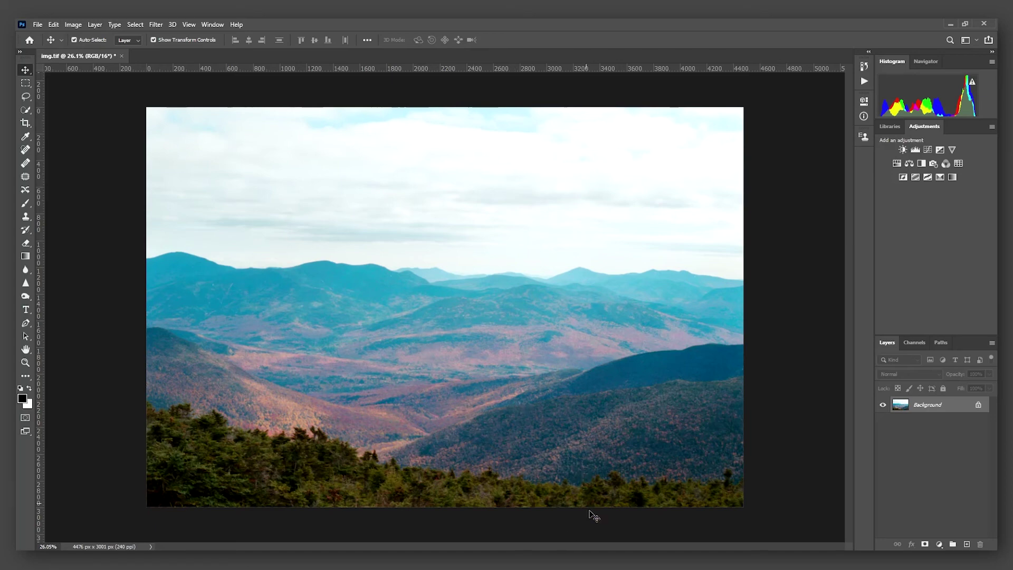
Step: Switch from Photoshop back to SilverFast and add iSRD dust and scratch removal to the scan
{"action": "mouse_move", "coordinate": [603, 567]}
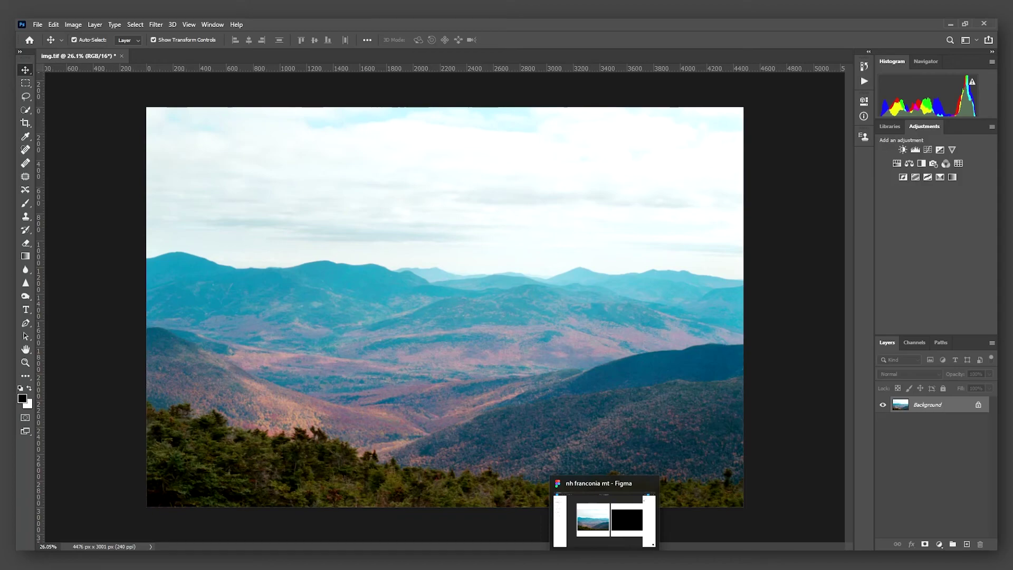
{"action": "left_click", "coordinate": [475, 520]}
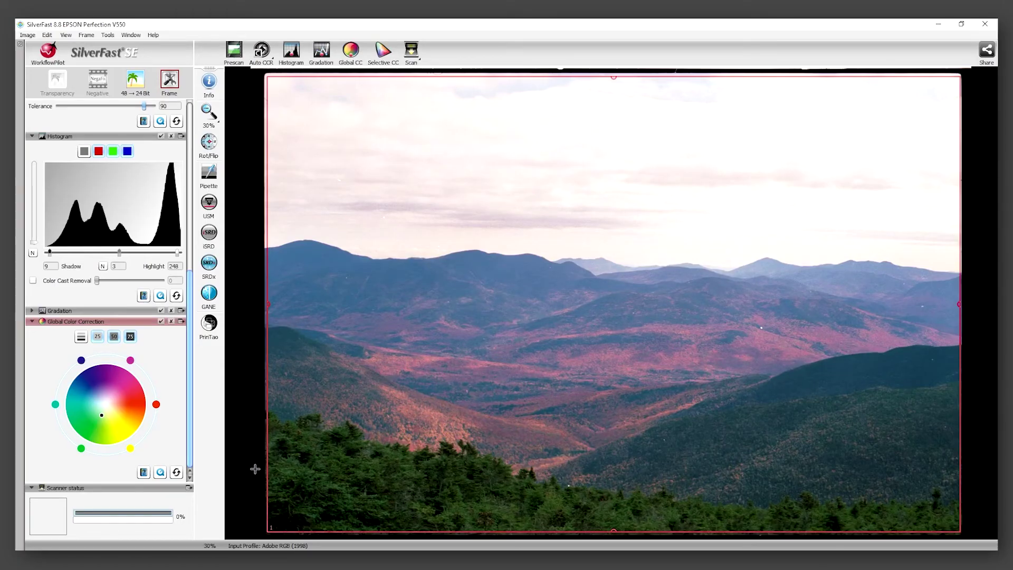
{"action": "left_click", "coordinate": [208, 235]}
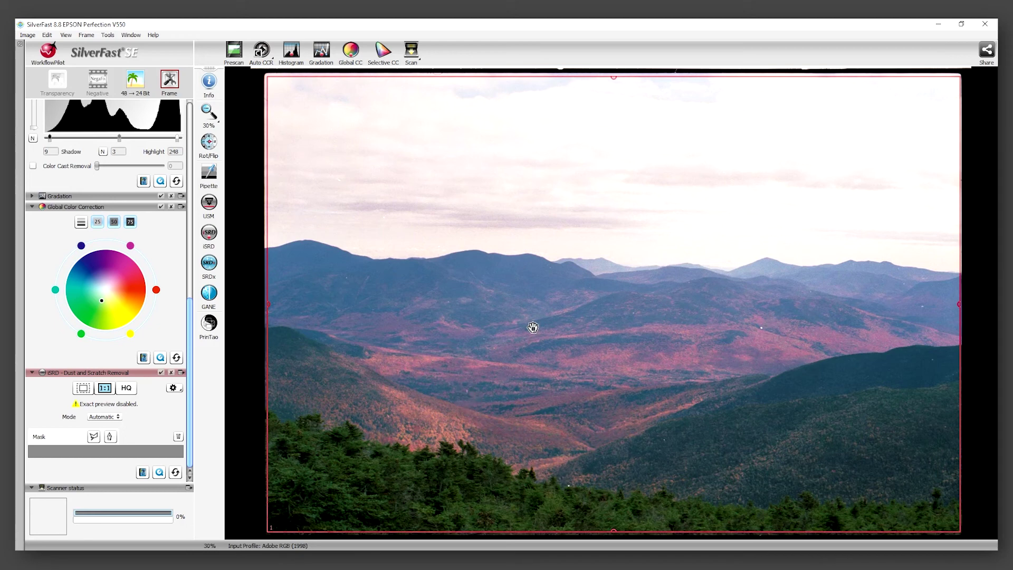
Step: Set the histogram midtone to 0 and raise the NegaFix exposure to 0.4
{"action": "scroll", "coordinate": [141, 429], "scroll_direction": "up", "scroll_amount": 6}
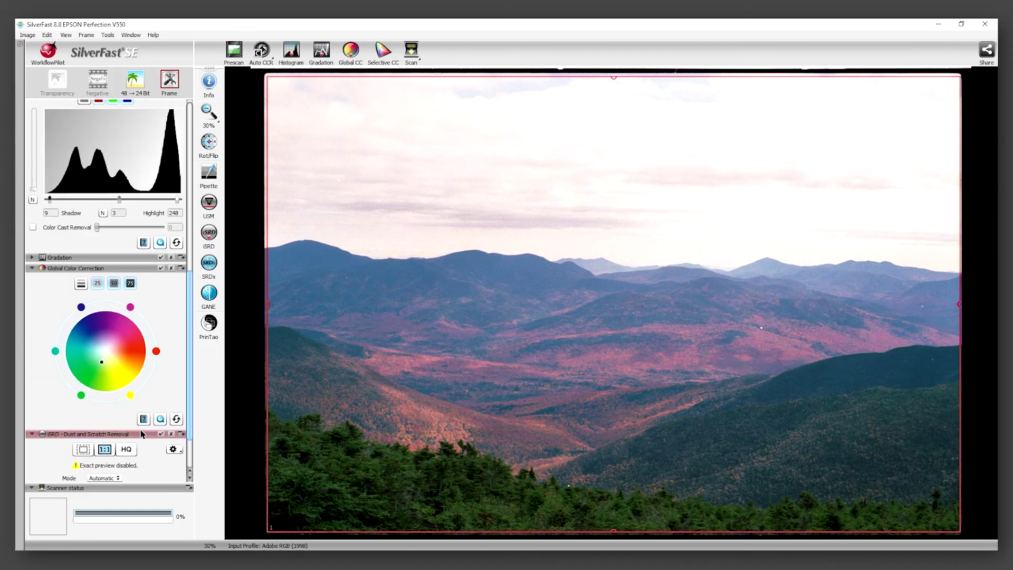
{"action": "left_click_drag", "start_coordinate": [117, 418], "coordinate": [115, 418]}
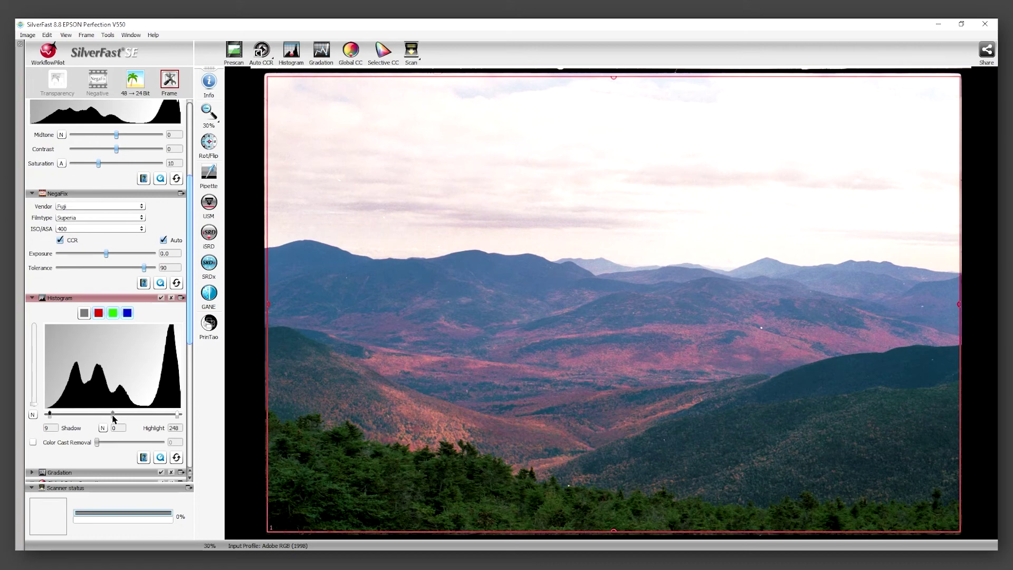
{"action": "scroll", "coordinate": [139, 423], "scroll_direction": "up", "scroll_amount": 3}
{"action": "scroll", "coordinate": [107, 360], "scroll_direction": "up", "scroll_amount": 3}
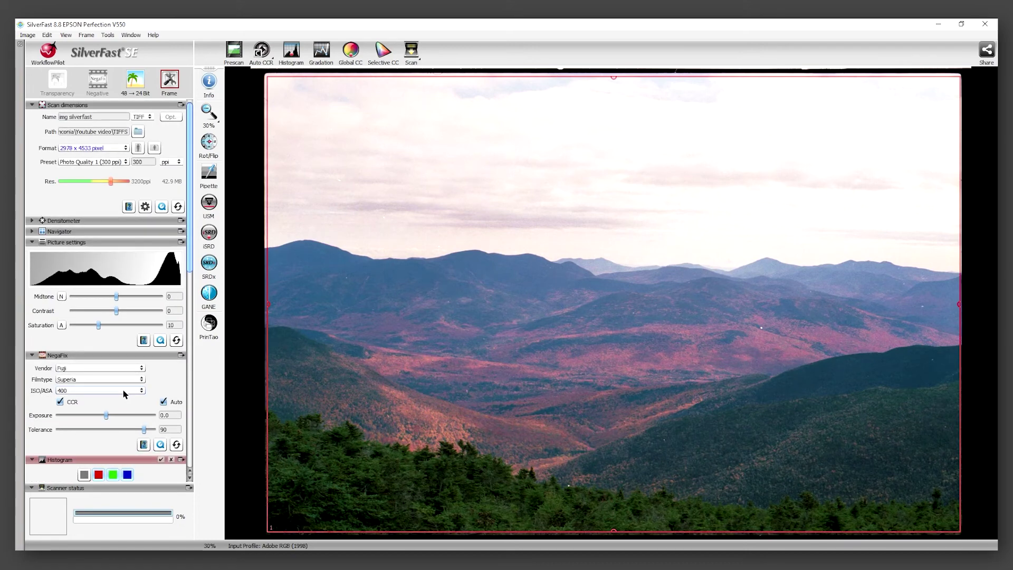
{"action": "left_click_drag", "start_coordinate": [107, 416], "coordinate": [114, 418]}
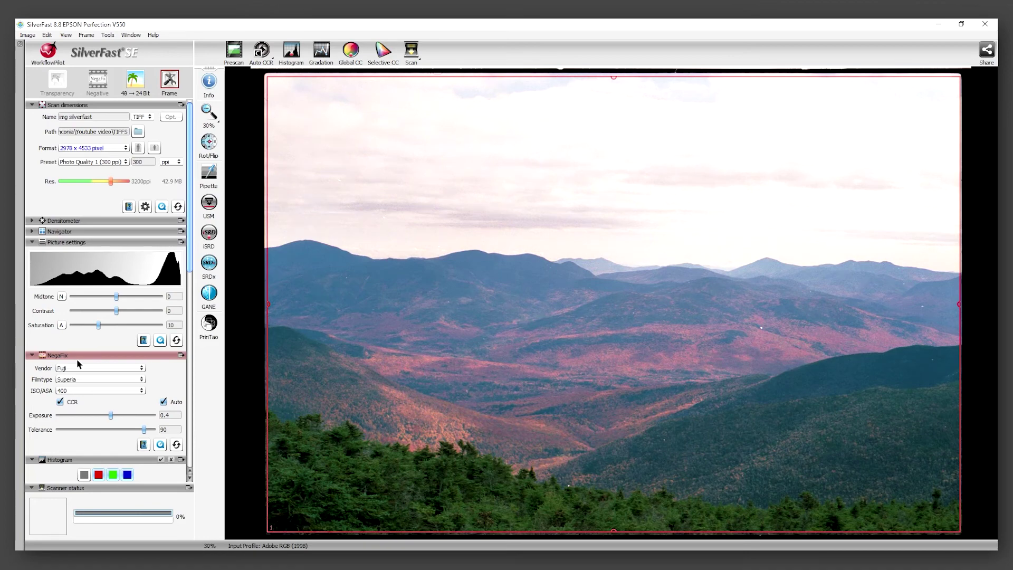
Step: Review the adjustment settings and scan the negative to the TIFF file img silverfast
{"action": "scroll", "coordinate": [78, 363], "scroll_direction": "down", "scroll_amount": 10}
{"action": "scroll", "coordinate": [78, 363], "scroll_direction": "up", "scroll_amount": 10}
{"action": "left_click", "coordinate": [417, 53]}
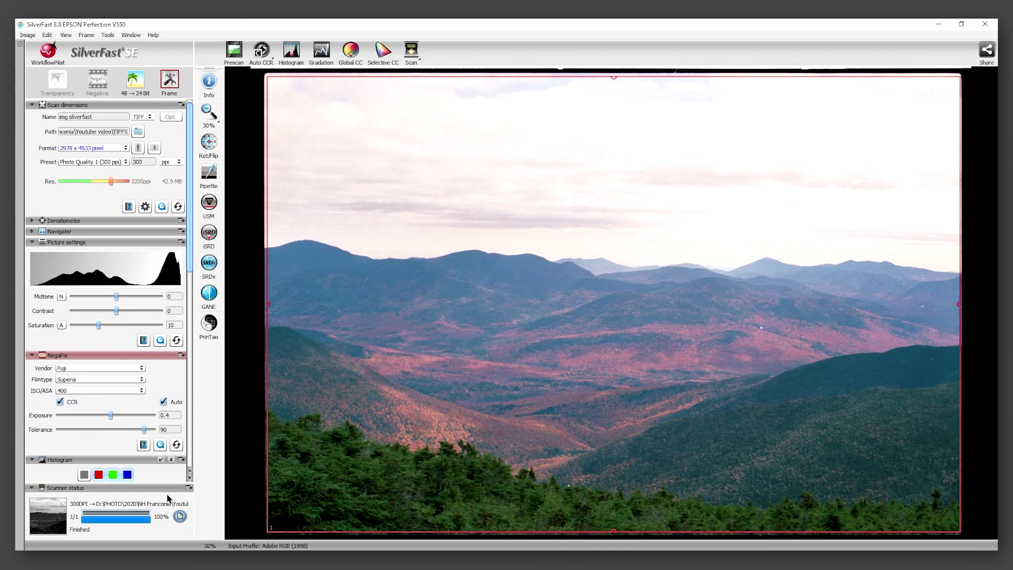
Step: Open the finished scan in Windows Photo Viewer, examine it full screen and in a smaller window, and close the viewer
{"action": "left_click", "coordinate": [180, 517]}
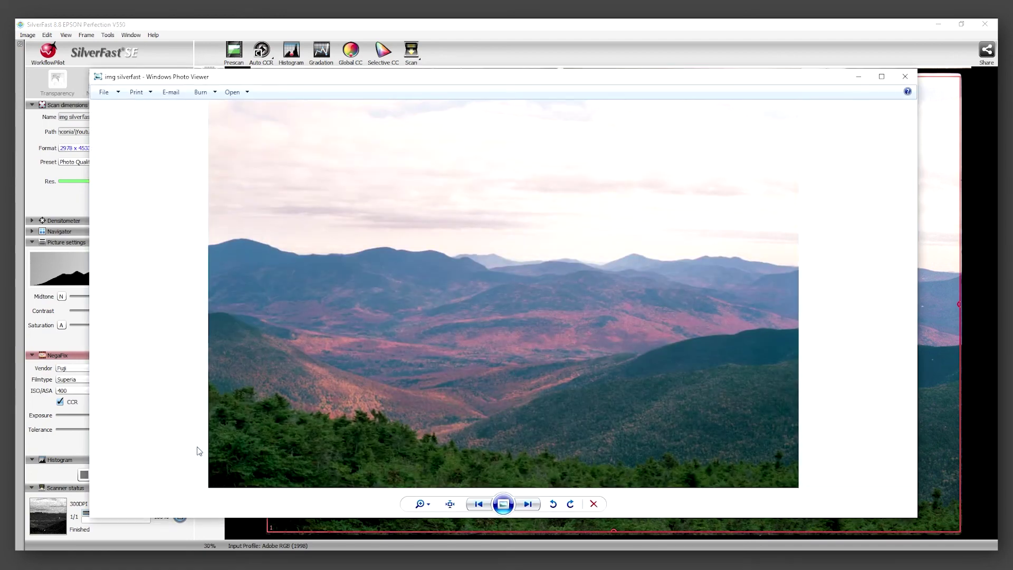
{"action": "left_click_drag", "start_coordinate": [519, 79], "coordinate": [398, 19]}
{"action": "double_click", "coordinate": [761, 34]}
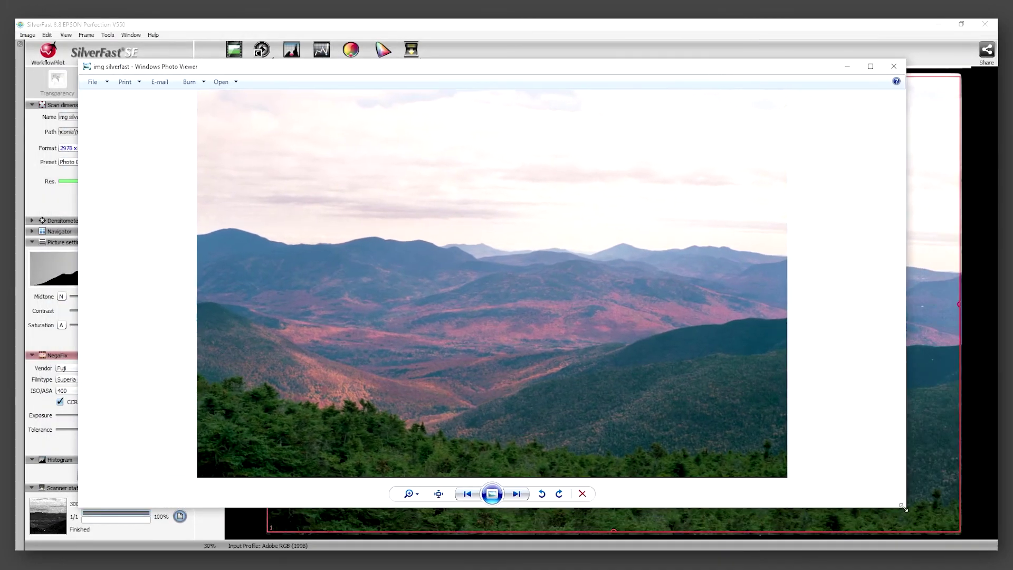
{"action": "left_click_drag", "start_coordinate": [905, 510], "coordinate": [824, 435]}
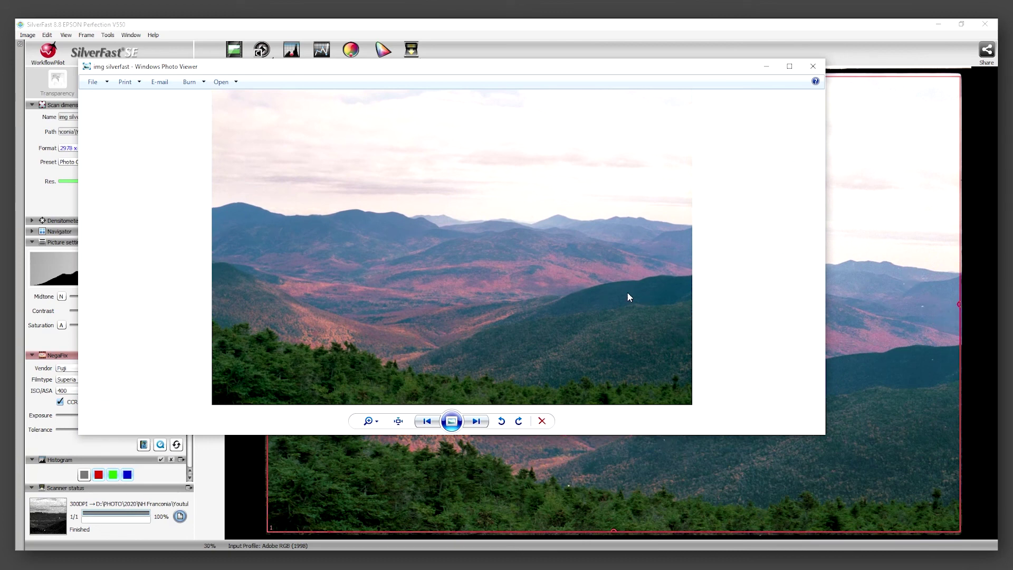
{"action": "left_click", "coordinate": [789, 66]}
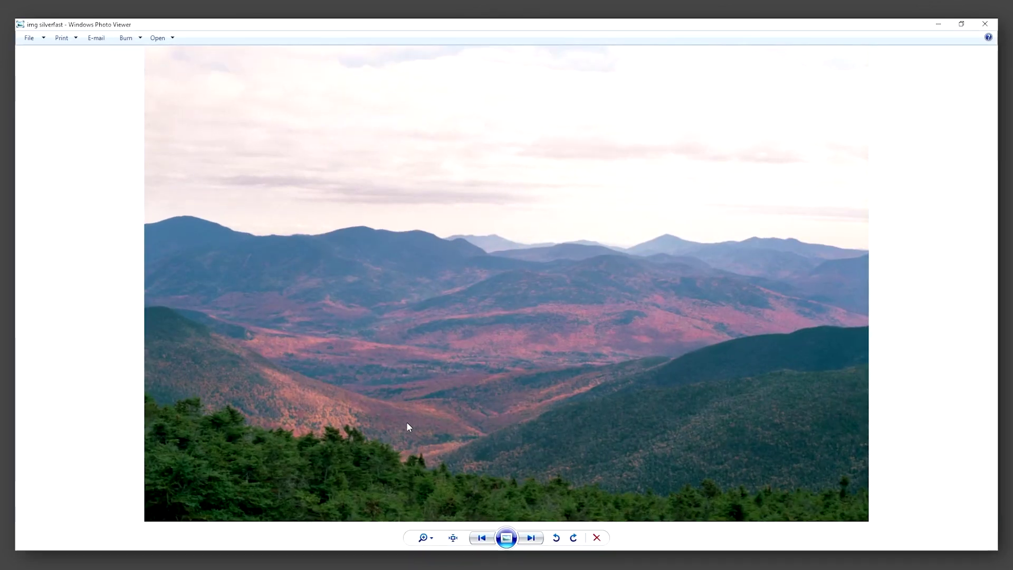
{"action": "left_click", "coordinate": [961, 24]}
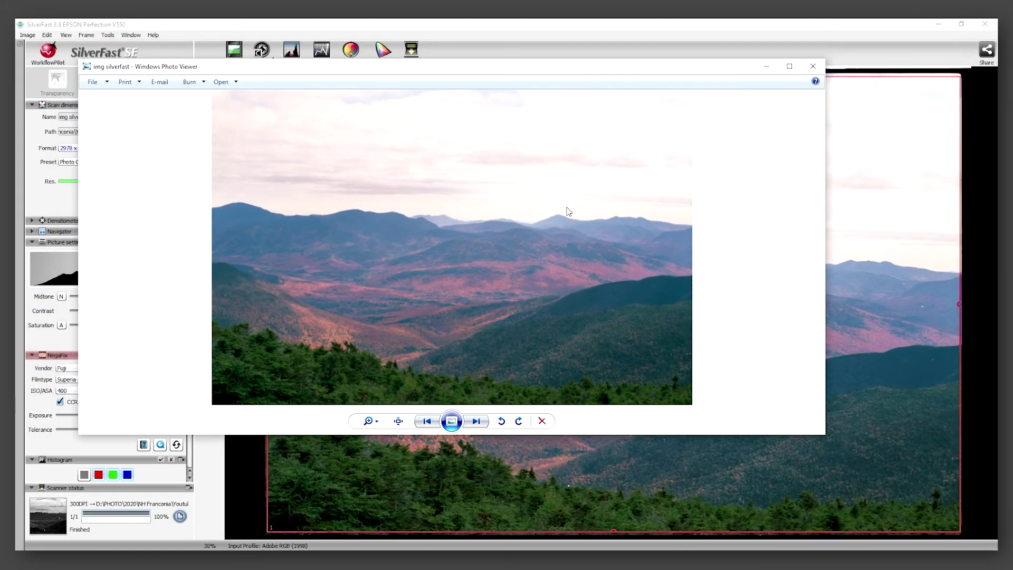
{"action": "left_click_drag", "start_coordinate": [582, 69], "coordinate": [635, 93]}
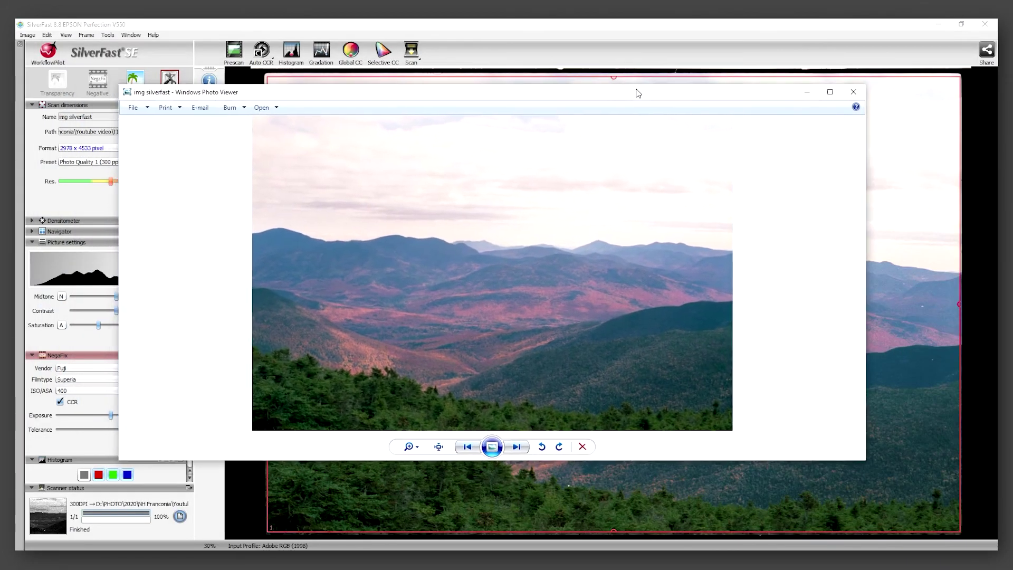
{"action": "left_click", "coordinate": [854, 93]}
Step: Switch to File Explorer and open the TIFFS folder under PHOTO, 2020, NH Franconia, Youtube video on drive D
{"action": "key", "text": "super+e"}
{"action": "left_click", "coordinate": [244, 240]}
{"action": "double_click", "coordinate": [244, 240]}
{"action": "left_click", "coordinate": [136, 176]}
{"action": "left_click", "coordinate": [136, 177]}
{"action": "double_click", "coordinate": [139, 188]}
{"action": "double_click", "coordinate": [145, 188]}
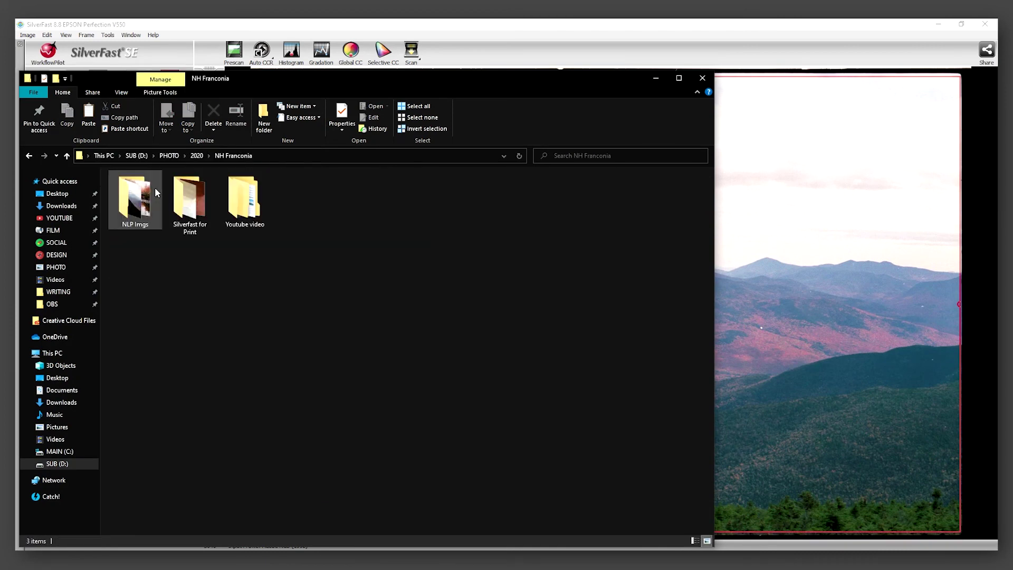
{"action": "double_click", "coordinate": [234, 204]}
{"action": "left_click", "coordinate": [177, 220]}
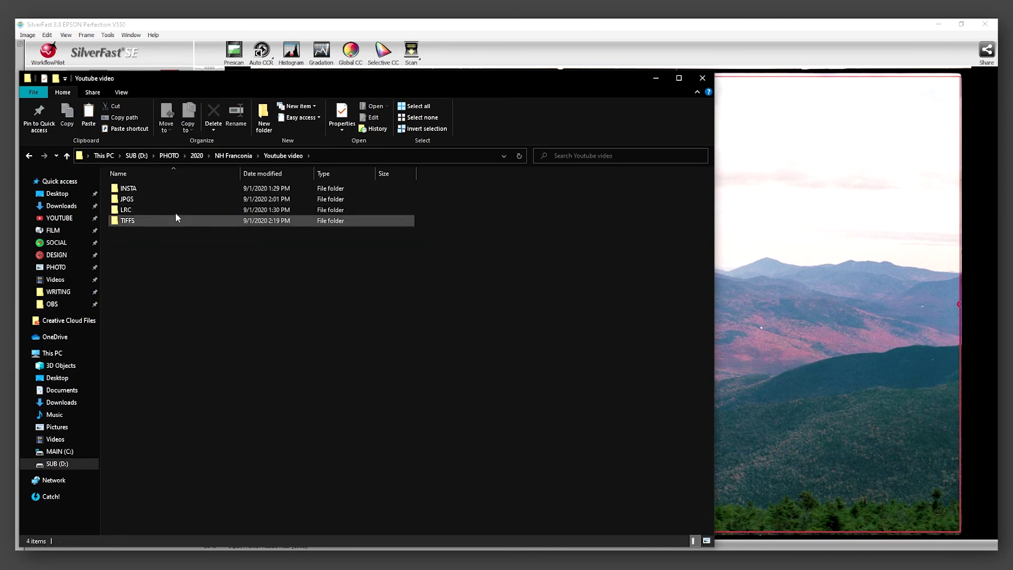
{"action": "double_click", "coordinate": [169, 221]}
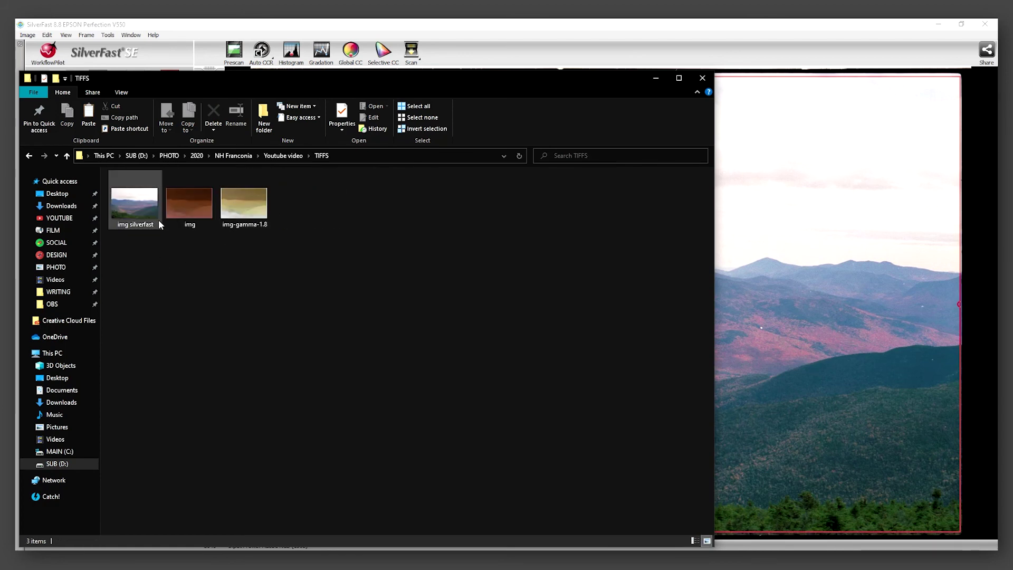
Step: Open the img silverfast scan from the TIFFS folder in Photoshop
{"action": "left_click", "coordinate": [148, 210]}
{"action": "right_click", "coordinate": [148, 209]}
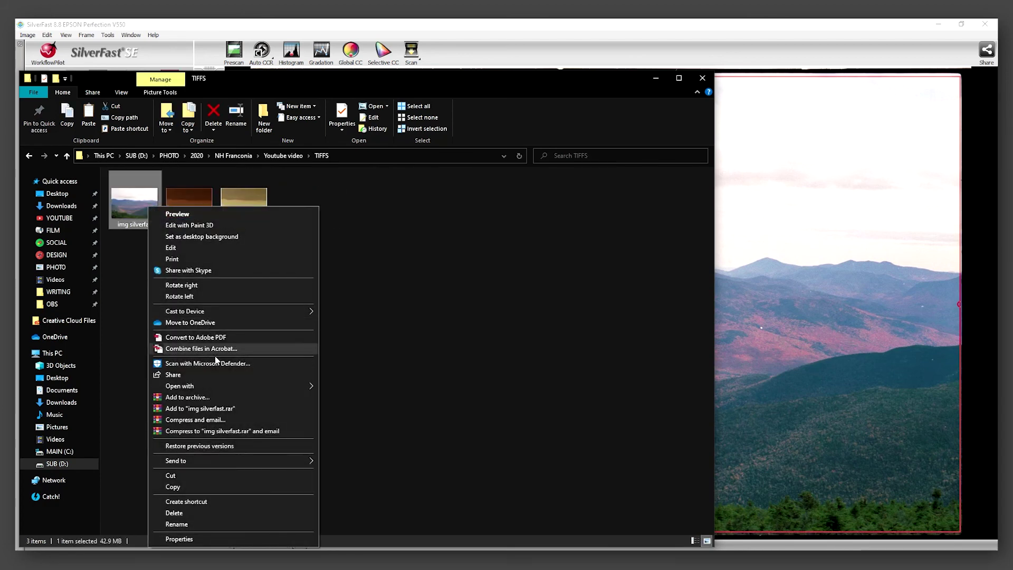
{"action": "mouse_move", "coordinate": [215, 381]}
{"action": "left_click", "coordinate": [348, 385]}
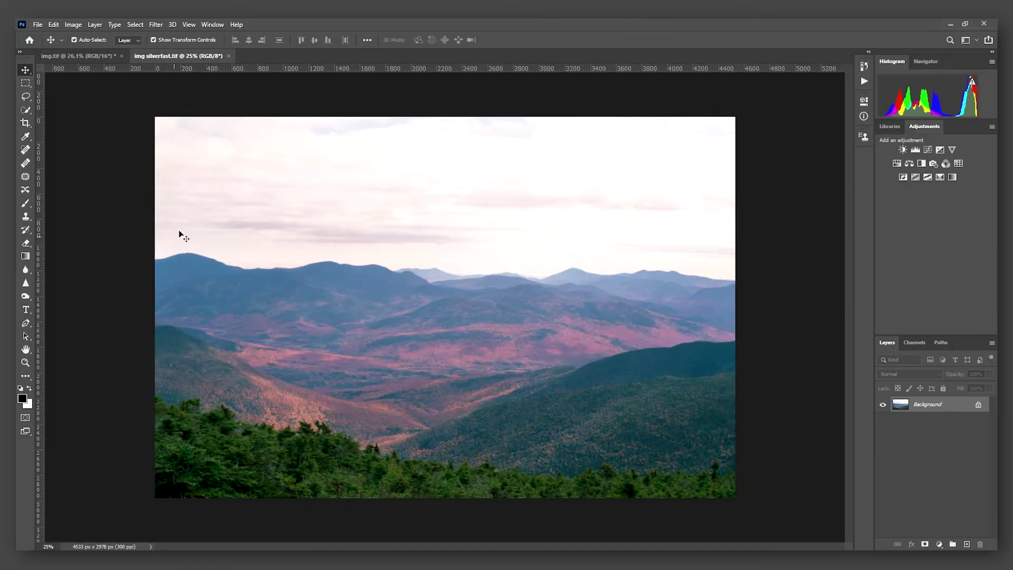
Step: Apply Smart Sharpen to the SilverFast scan with amount 200%, radius 1.0 px, reduce noise 10% and Lens Blur removal
{"action": "left_click", "coordinate": [156, 25]}
{"action": "mouse_move", "coordinate": [132, 29]}
{"action": "mouse_move", "coordinate": [174, 199]}
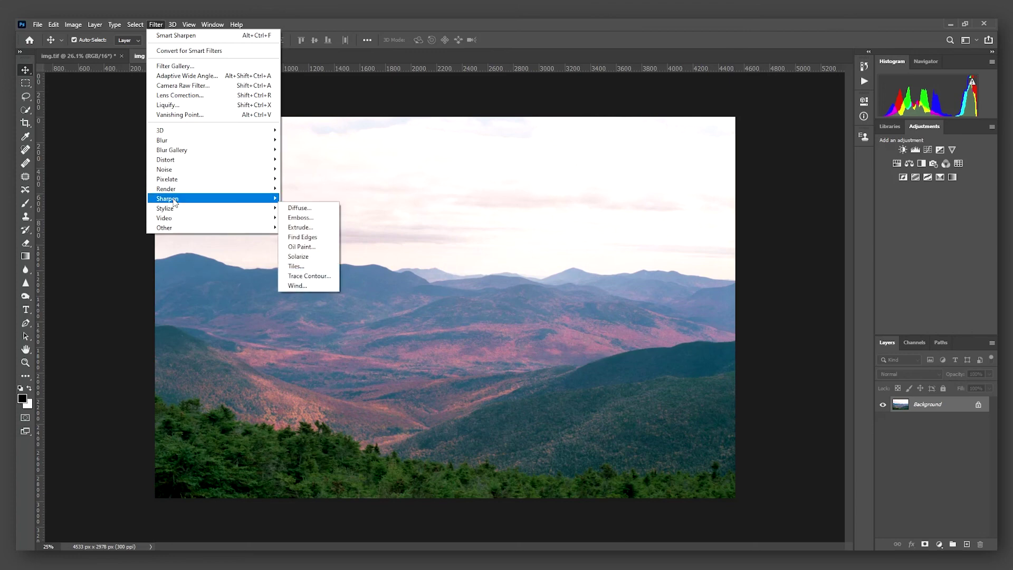
{"action": "left_click", "coordinate": [310, 237]}
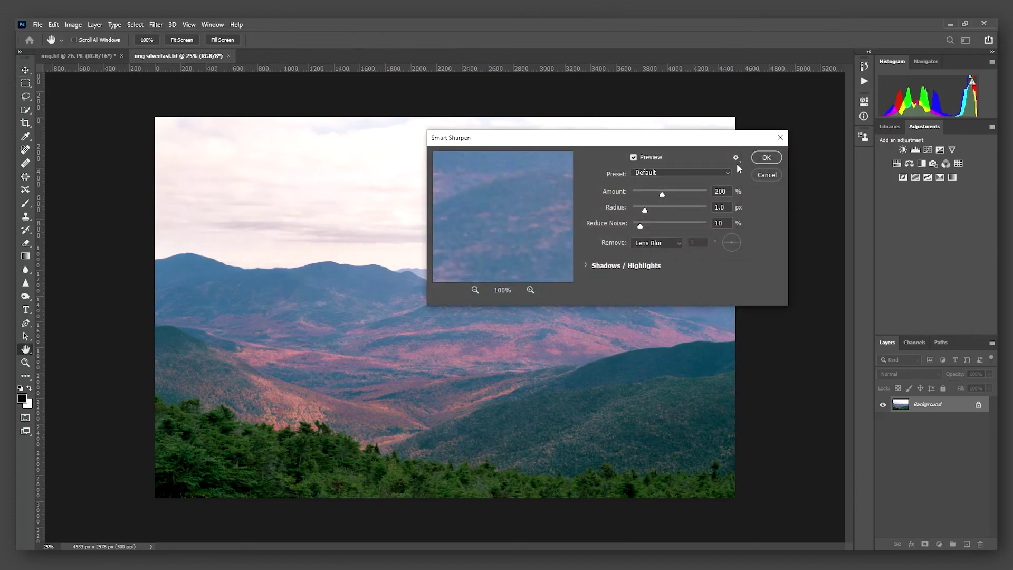
{"action": "left_click", "coordinate": [765, 159]}
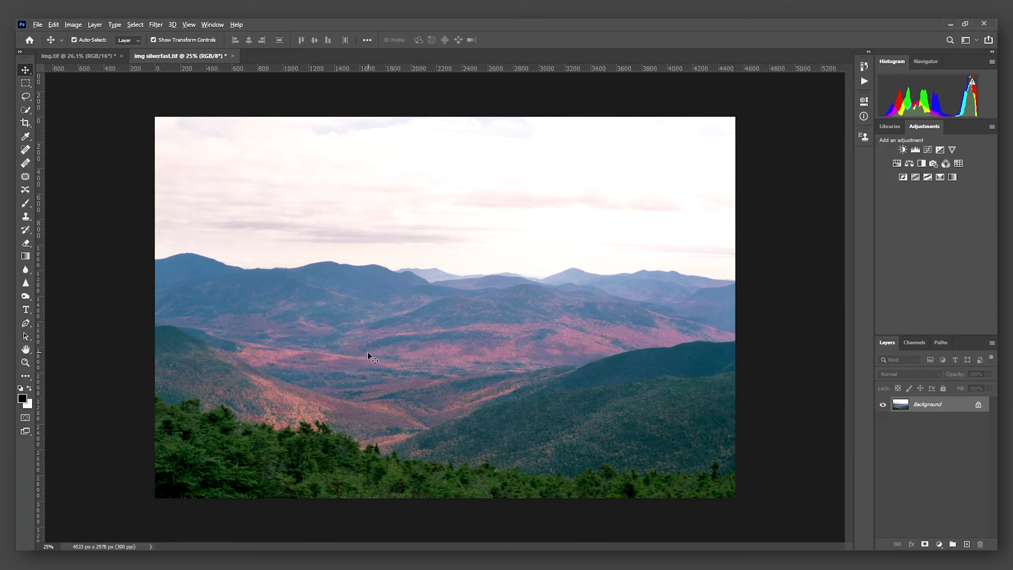
Step: Examine the sharpened SilverFast scan close up in the valley area and as a whole image
{"action": "scroll", "coordinate": [367, 354], "scroll_direction": "up", "scroll_amount": 3}
{"action": "scroll", "coordinate": [366, 356], "scroll_direction": "down", "scroll_amount": 2}
{"action": "scroll", "coordinate": [364, 362], "scroll_direction": "up", "scroll_amount": 1}
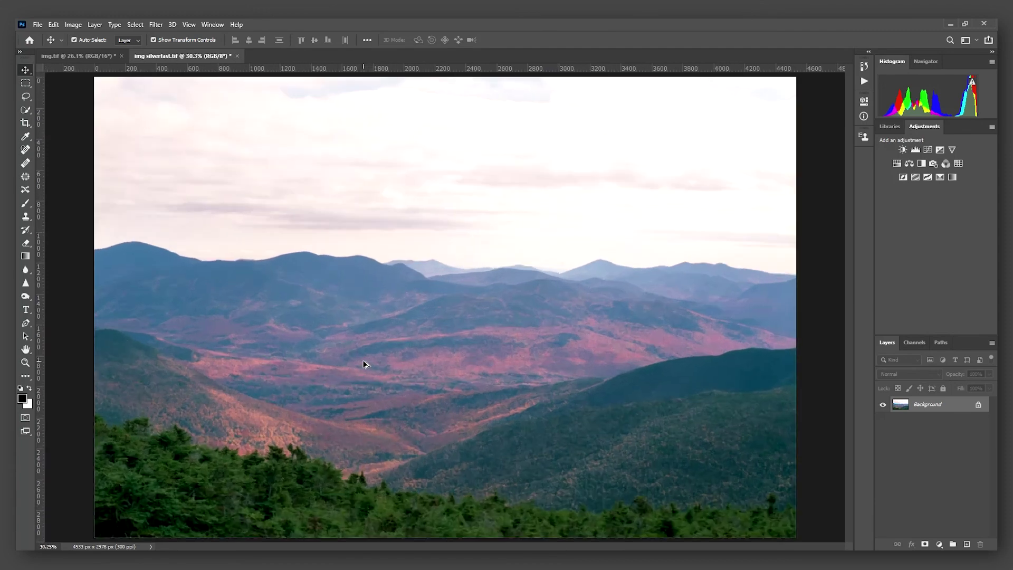
{"action": "scroll", "coordinate": [363, 359], "scroll_direction": "down", "scroll_amount": 1}
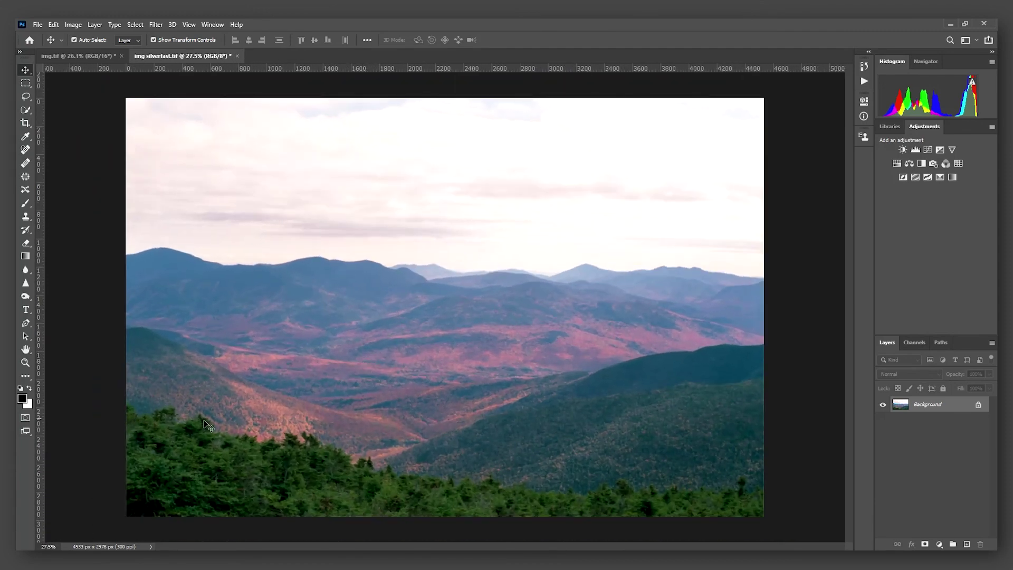
{"action": "scroll", "coordinate": [351, 434], "scroll_direction": "up", "scroll_amount": 1}
{"action": "scroll", "coordinate": [351, 437], "scroll_direction": "up", "scroll_amount": 5}
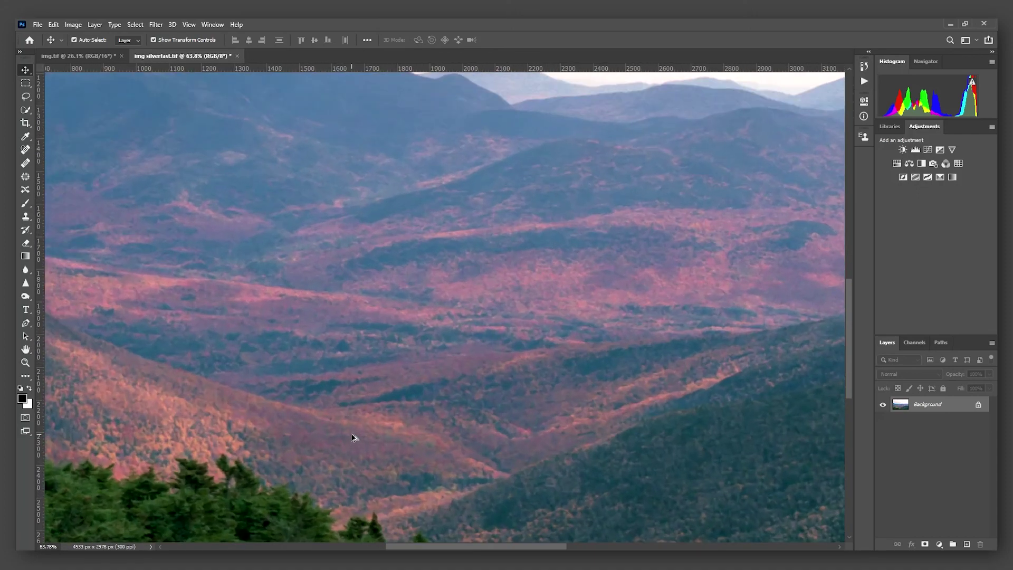
{"action": "scroll", "coordinate": [351, 435], "scroll_direction": "down", "scroll_amount": 4}
{"action": "scroll", "coordinate": [351, 431], "scroll_direction": "down", "scroll_amount": 4}
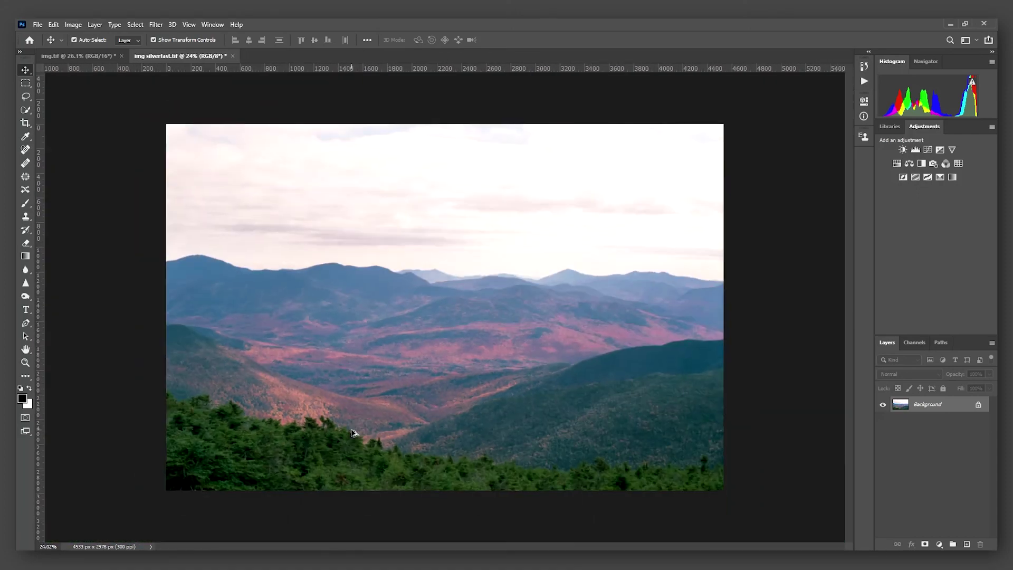
{"action": "scroll", "coordinate": [352, 431], "scroll_direction": "up", "scroll_amount": 1}
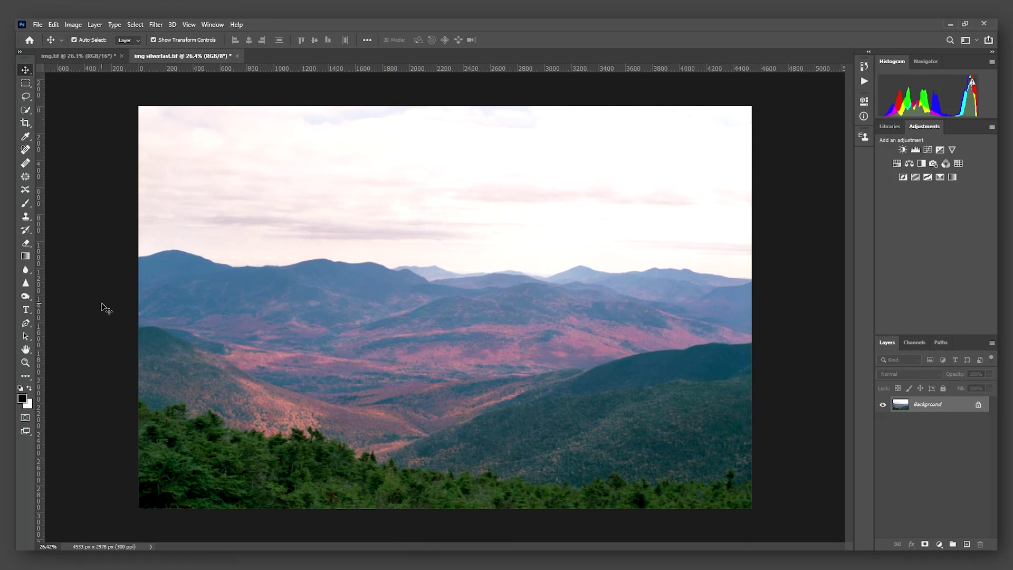
Step: Compare the colours of the earlier img.tif conversion with the img silverfast.tif scan by alternating between the two documents
{"action": "left_click", "coordinate": [79, 56]}
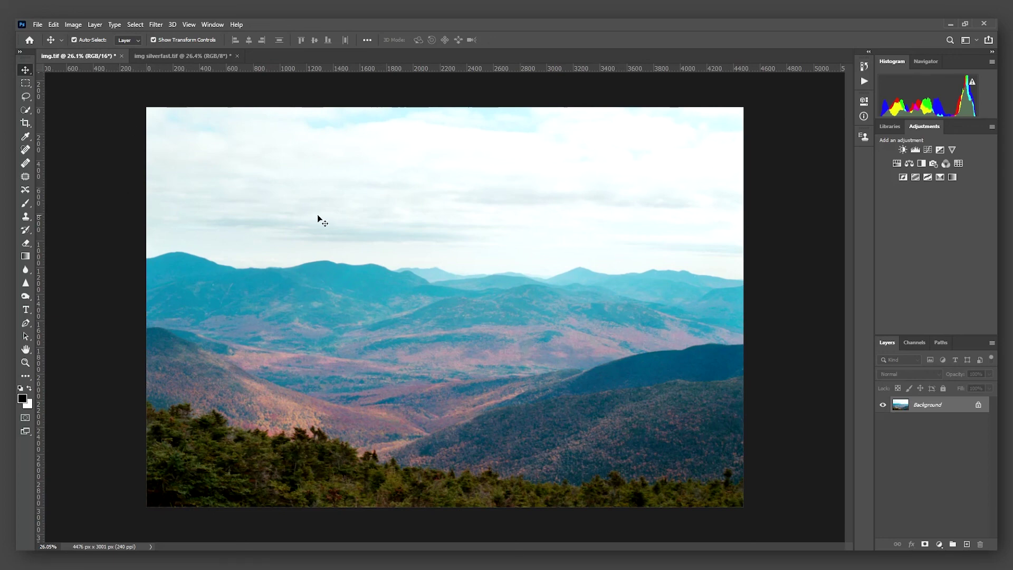
{"action": "left_click", "coordinate": [175, 56]}
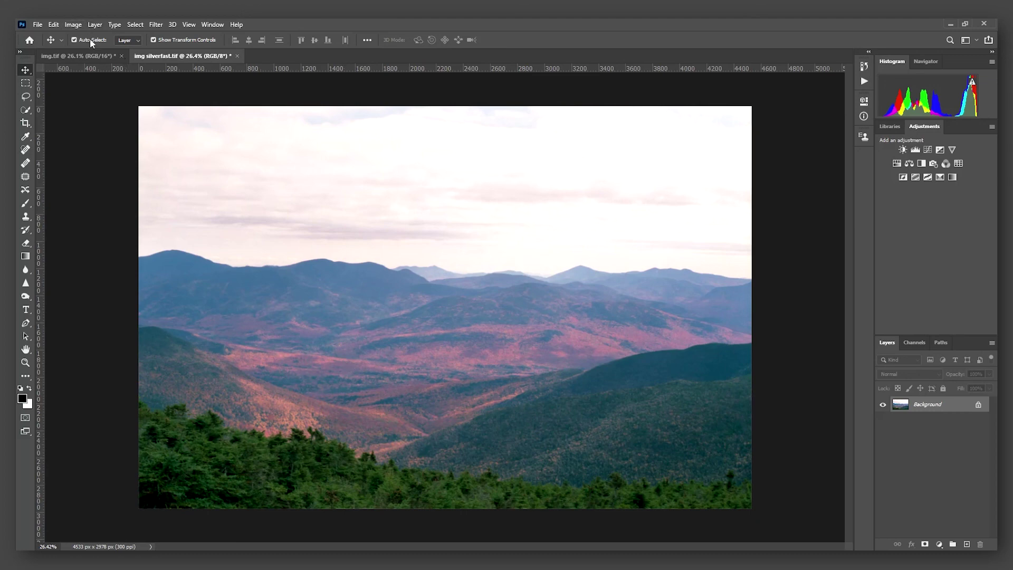
{"action": "left_click", "coordinate": [88, 56]}
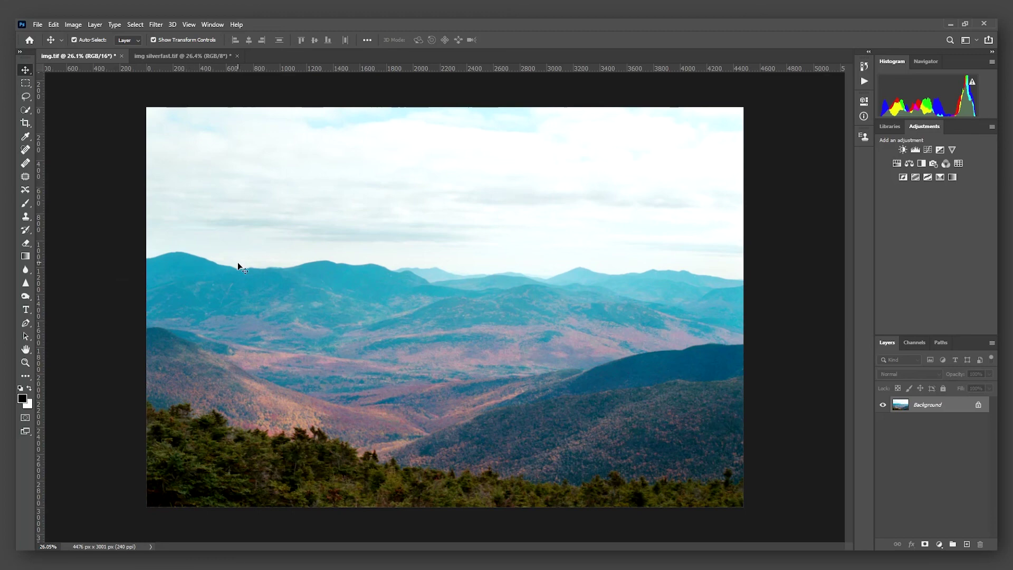
{"action": "left_click", "coordinate": [167, 56]}
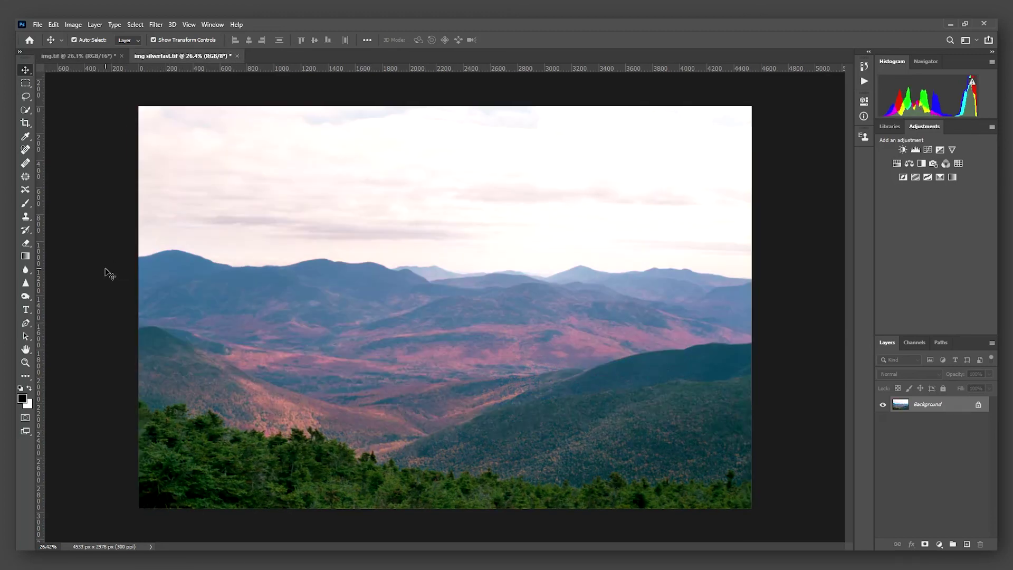